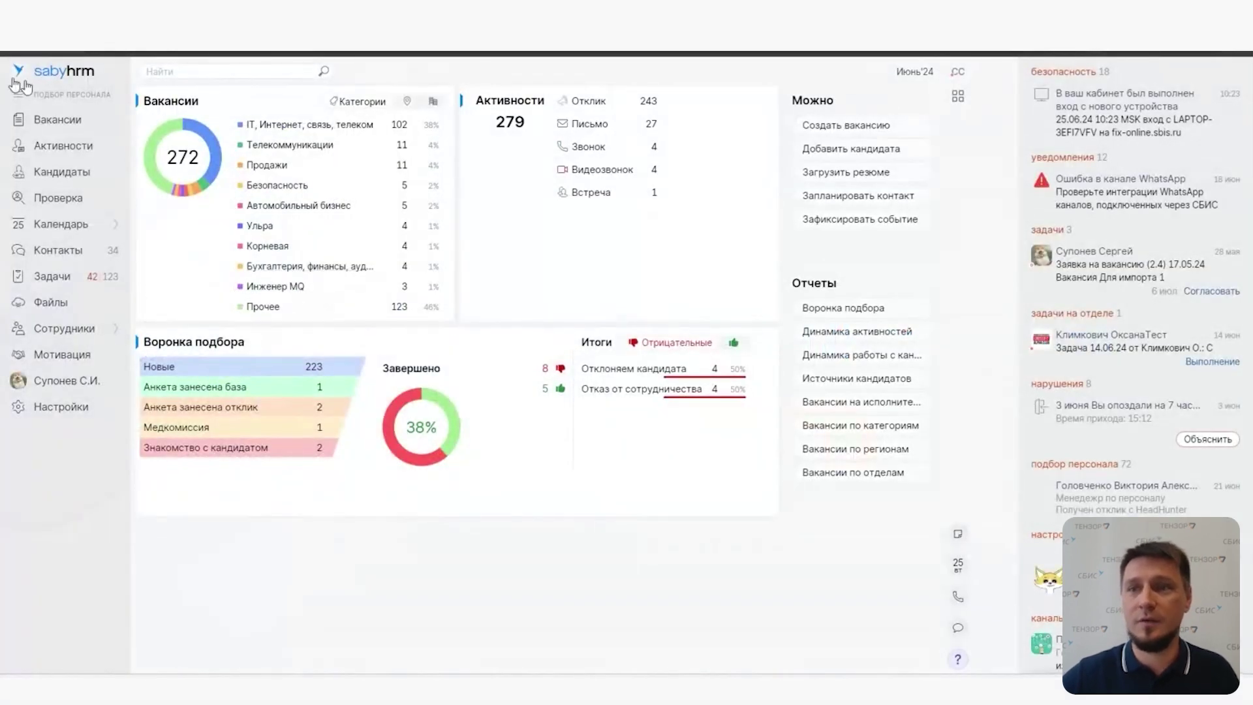
Open the Отклики list belonging to the Вакансии section
mouse_move(76, 123)
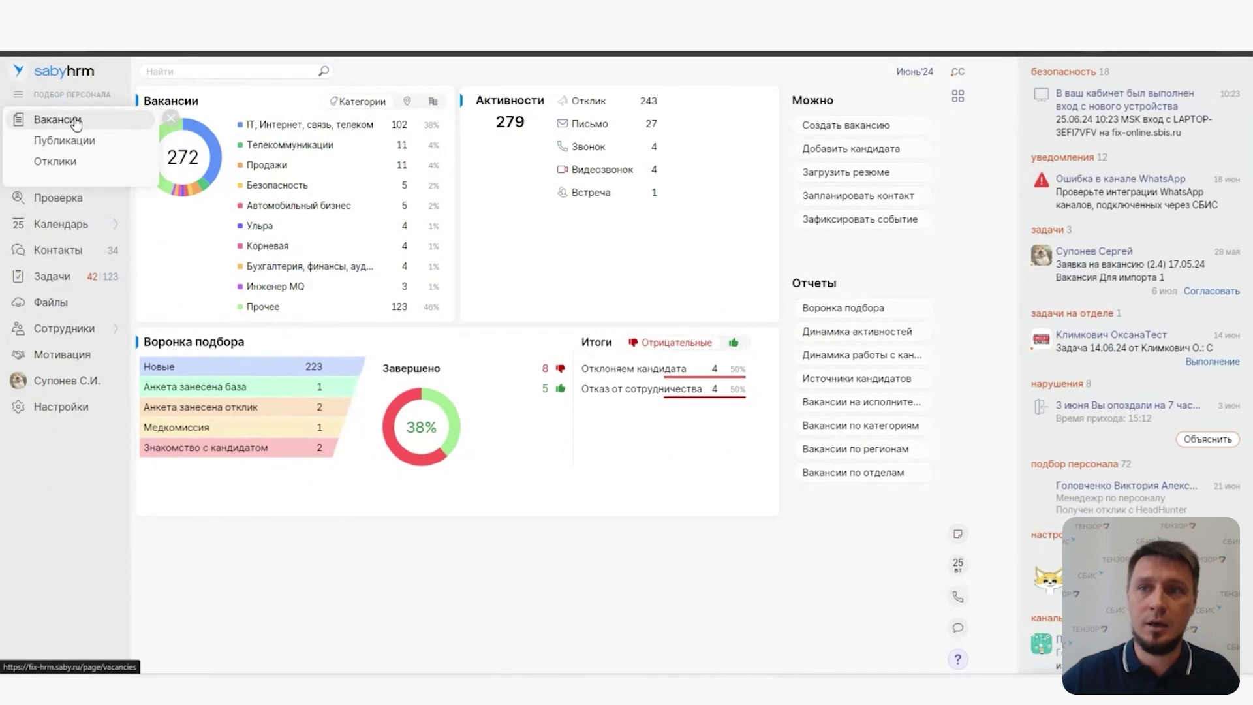
left_click(62, 162)
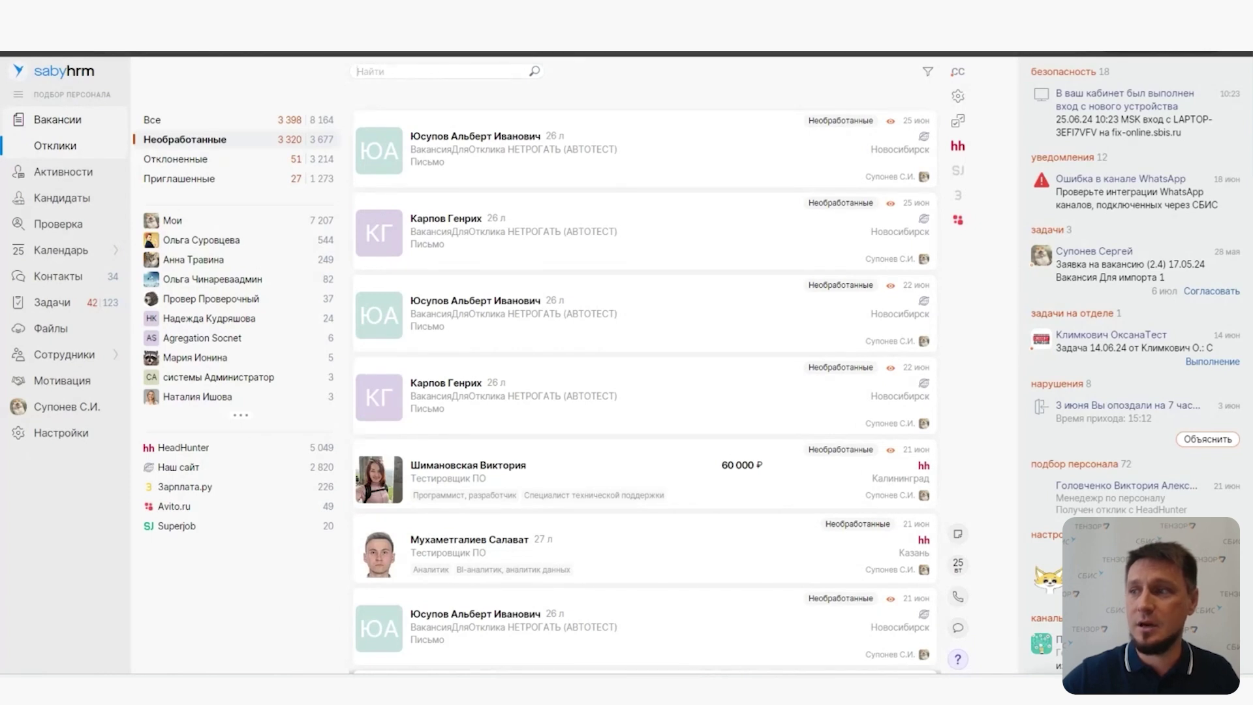
Close the open candidate card and reopen the system administrator candidate's card from the Кандидаты list
mouse_move(762, 470)
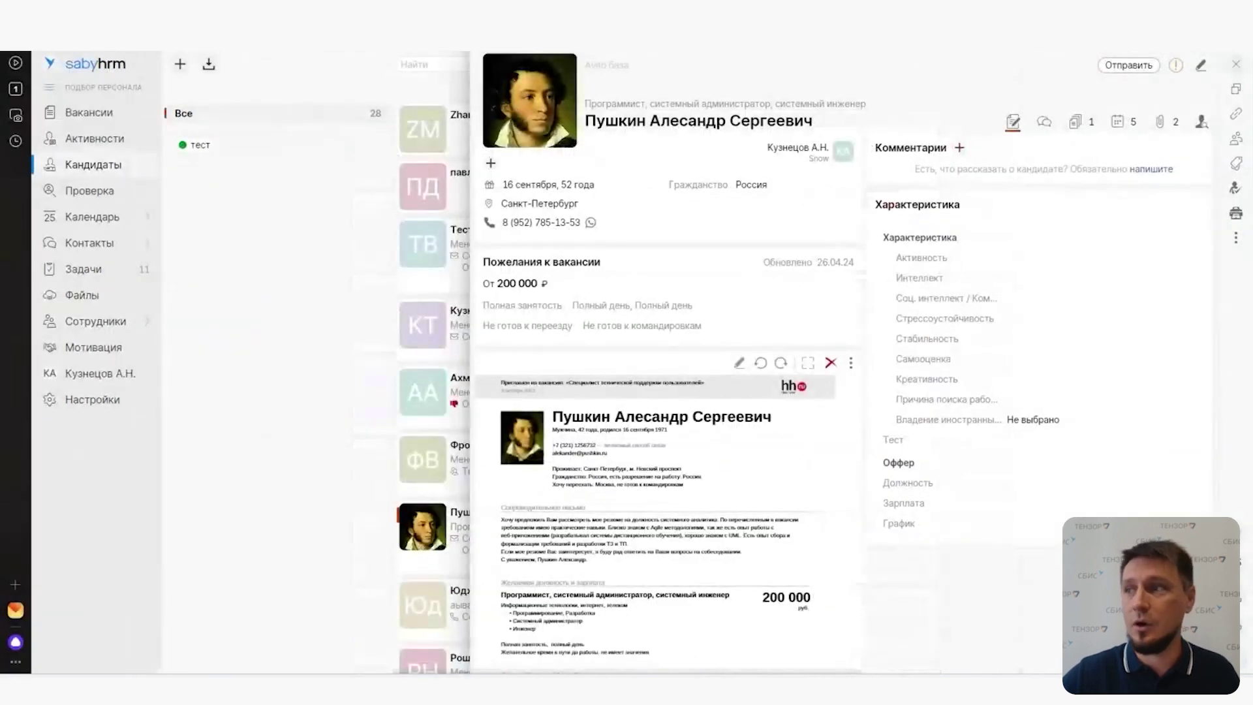
left_click(1230, 68)
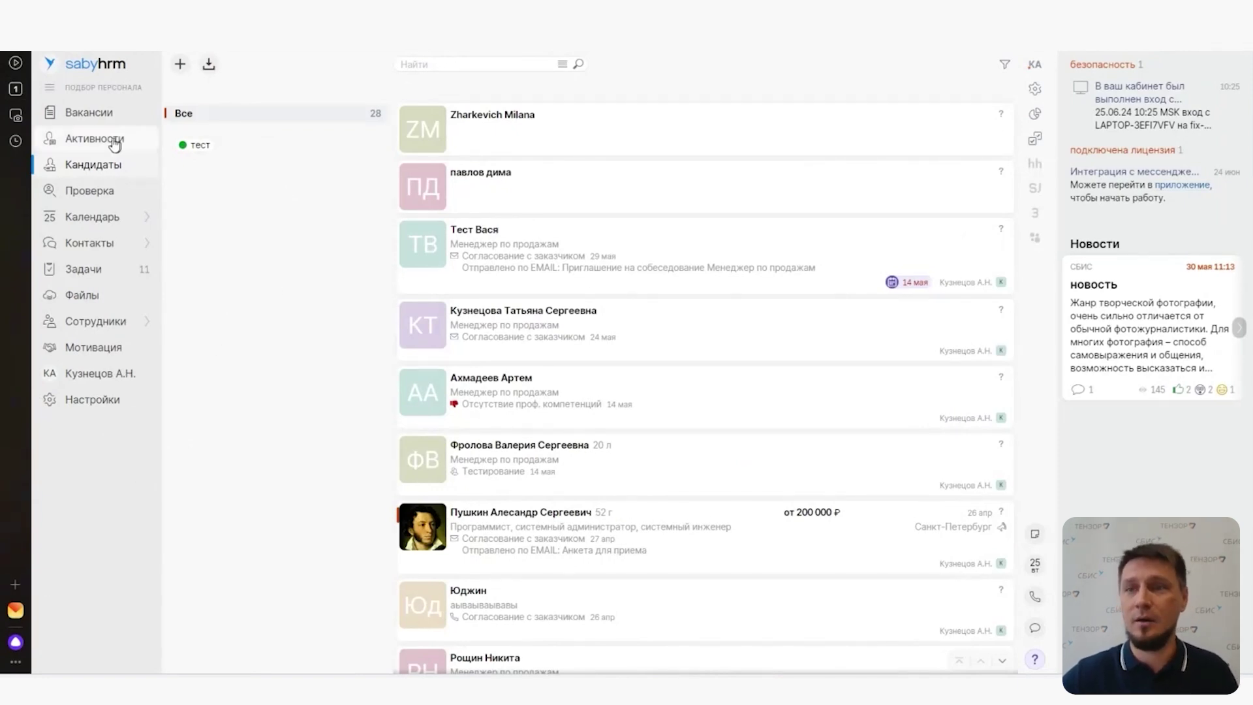
left_click(669, 552)
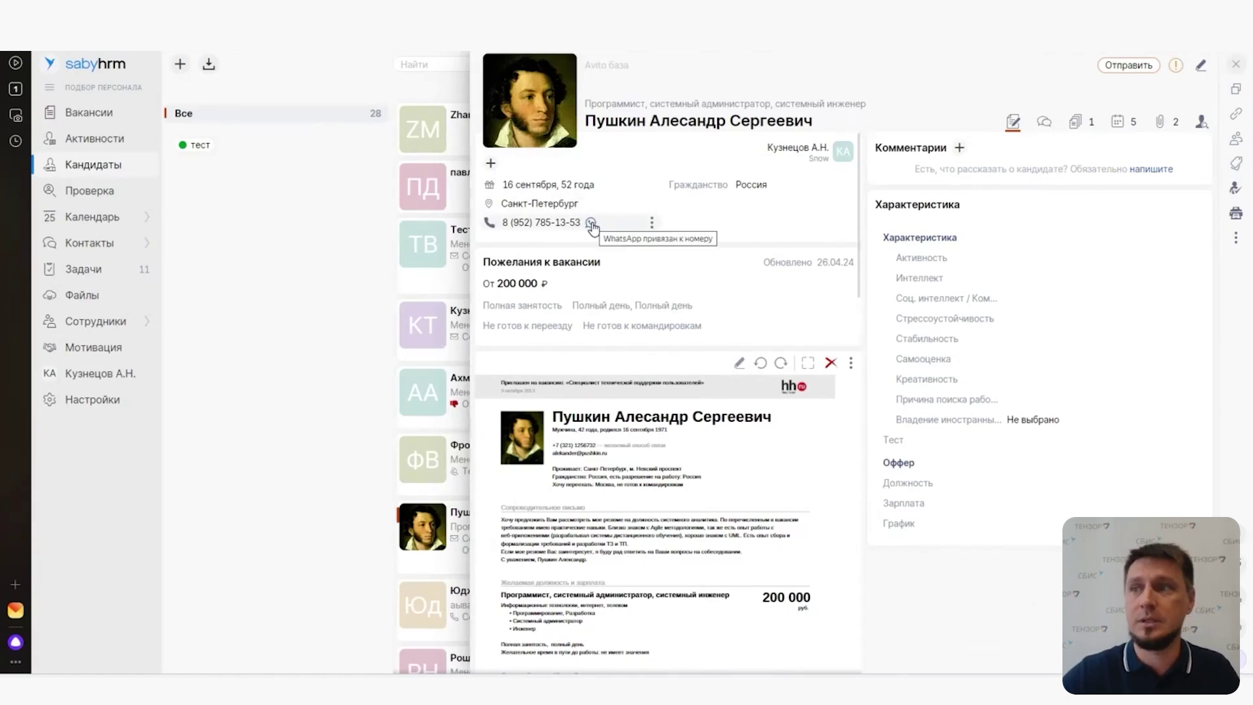
Examine the actions and messenger-linking options for the candidate's mobile number, leaving the number's details without saving changes
left_click(652, 224)
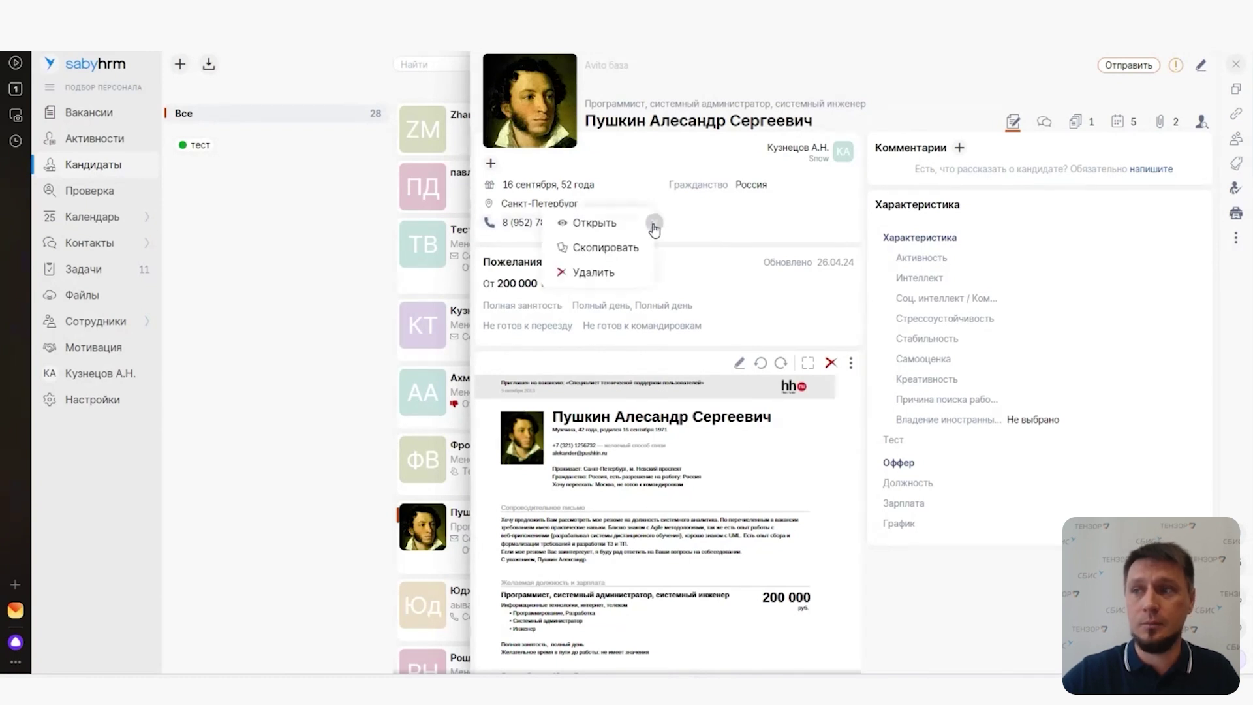
left_click(654, 227)
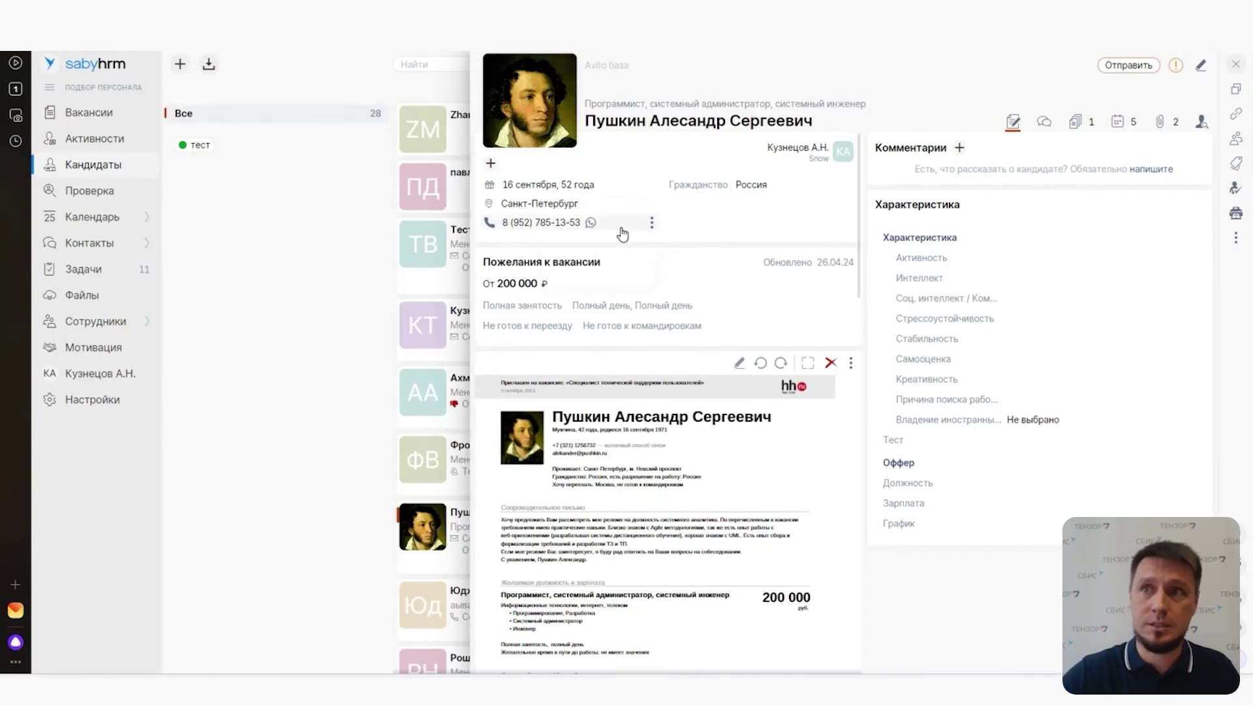
left_click(622, 230)
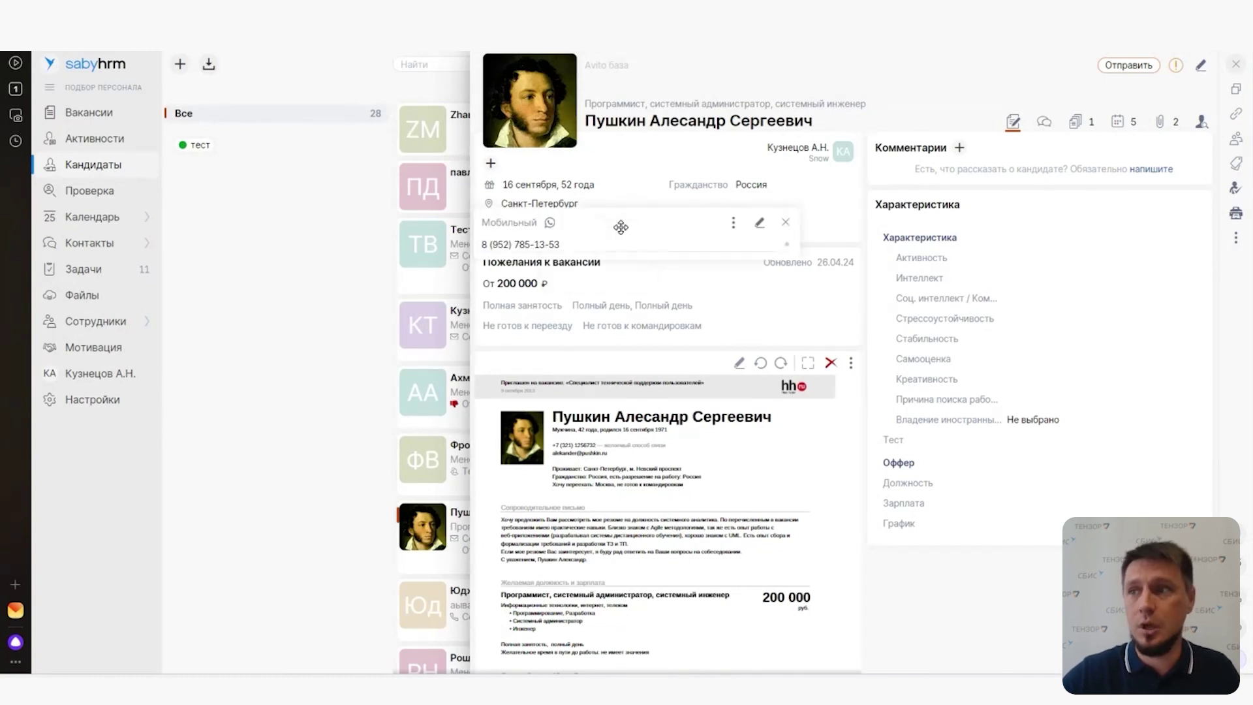
left_click(760, 225)
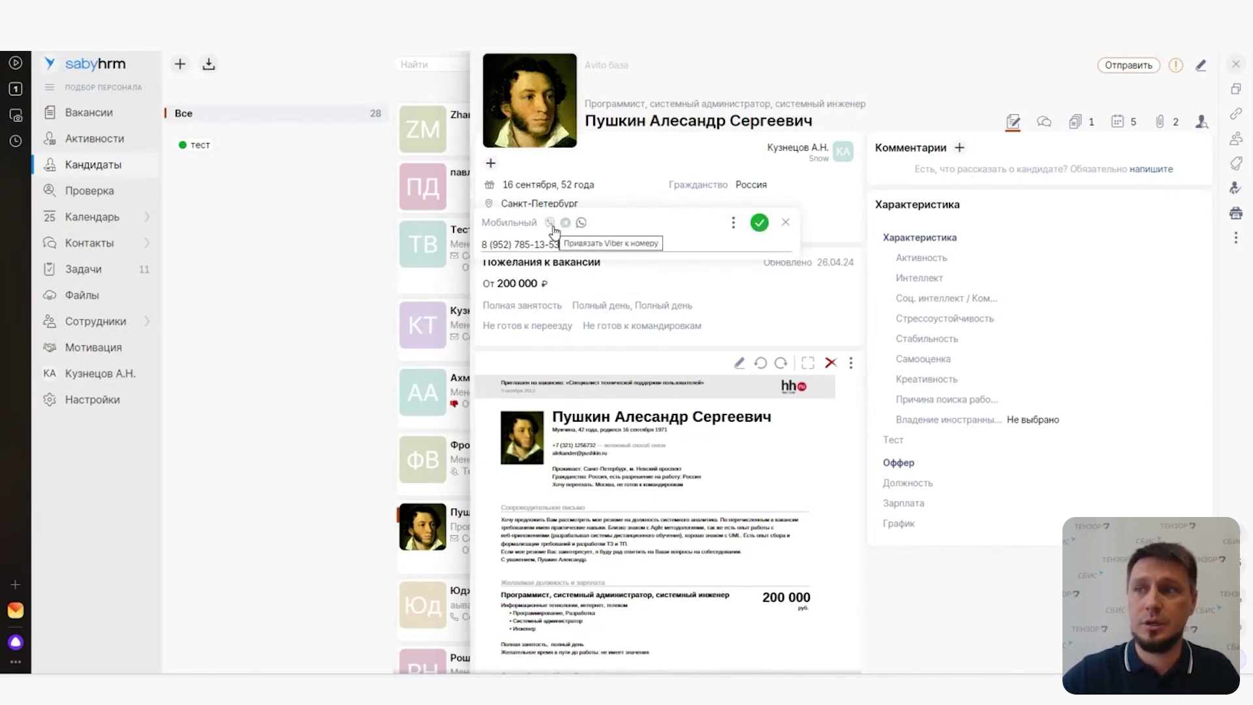
left_click(784, 222)
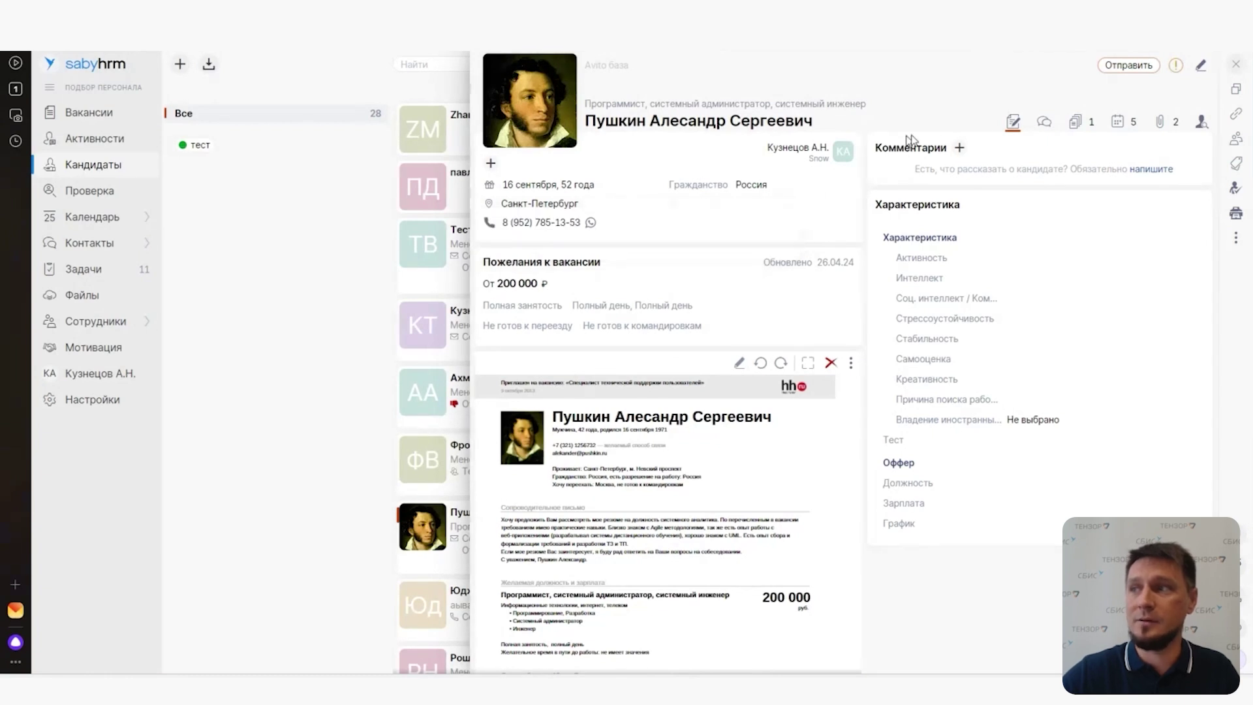
Start a WhatsApp chat with the candidate from the candidate card
left_click(1044, 126)
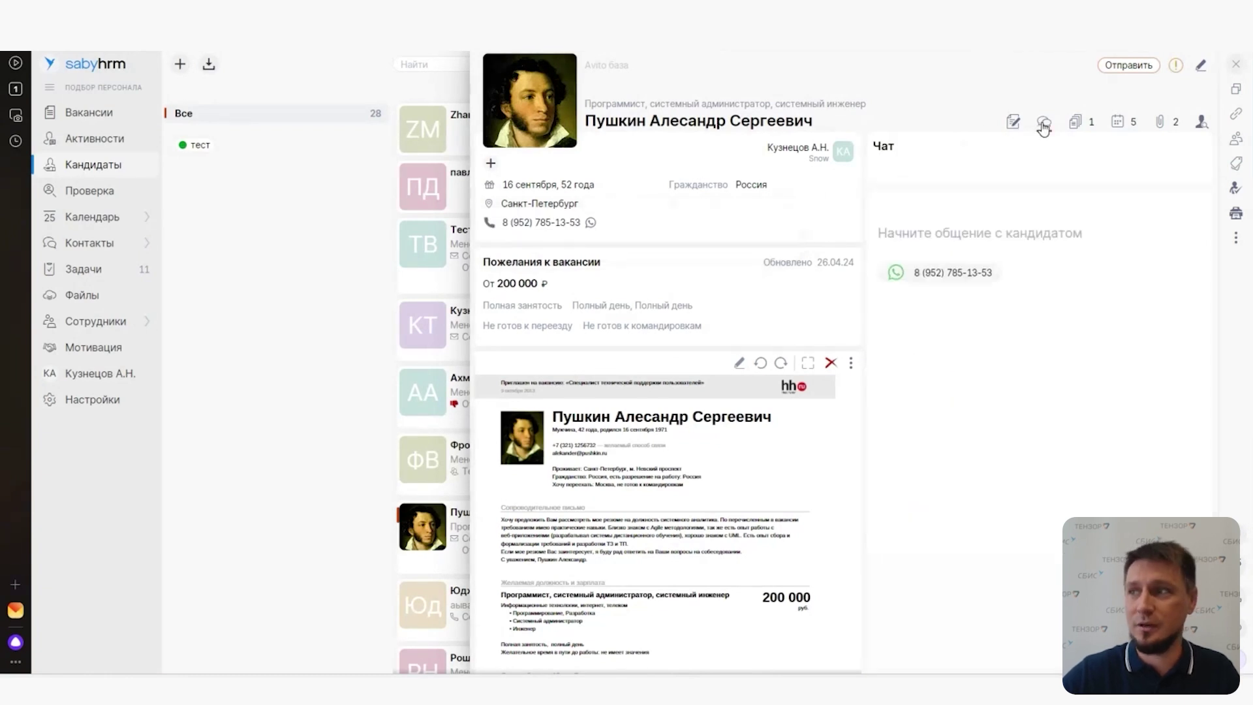
left_click(939, 274)
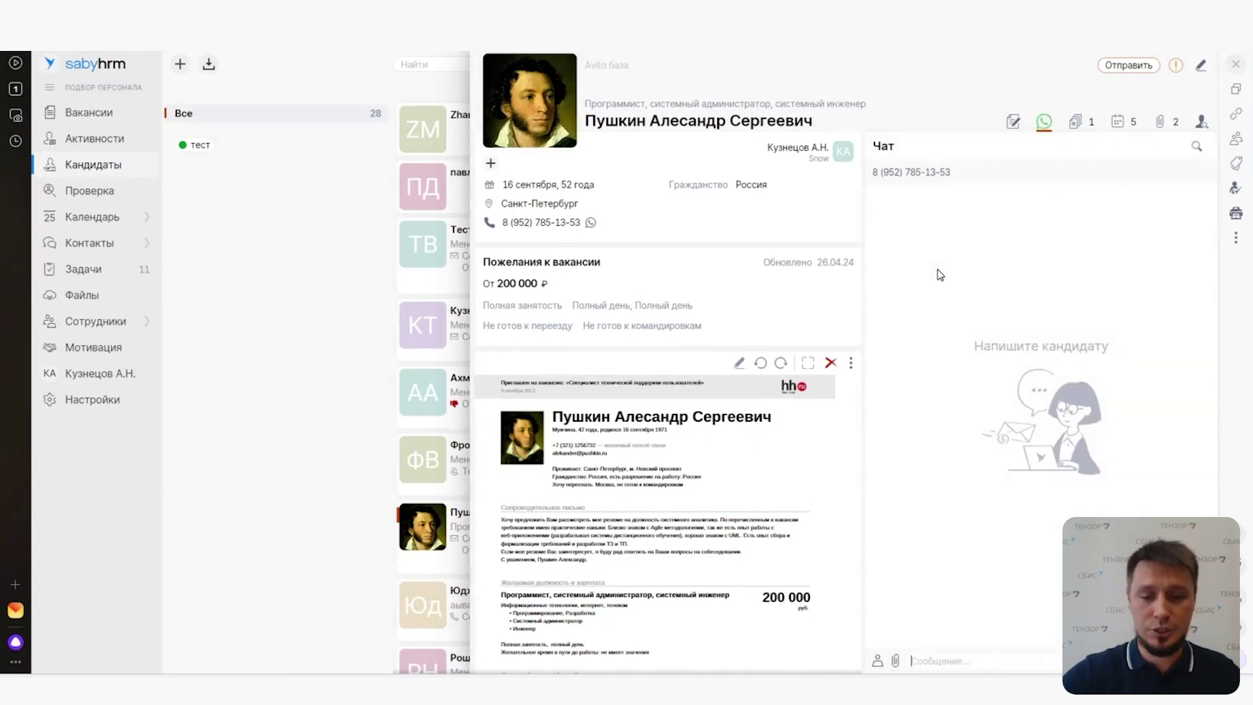
type("Lj,h")
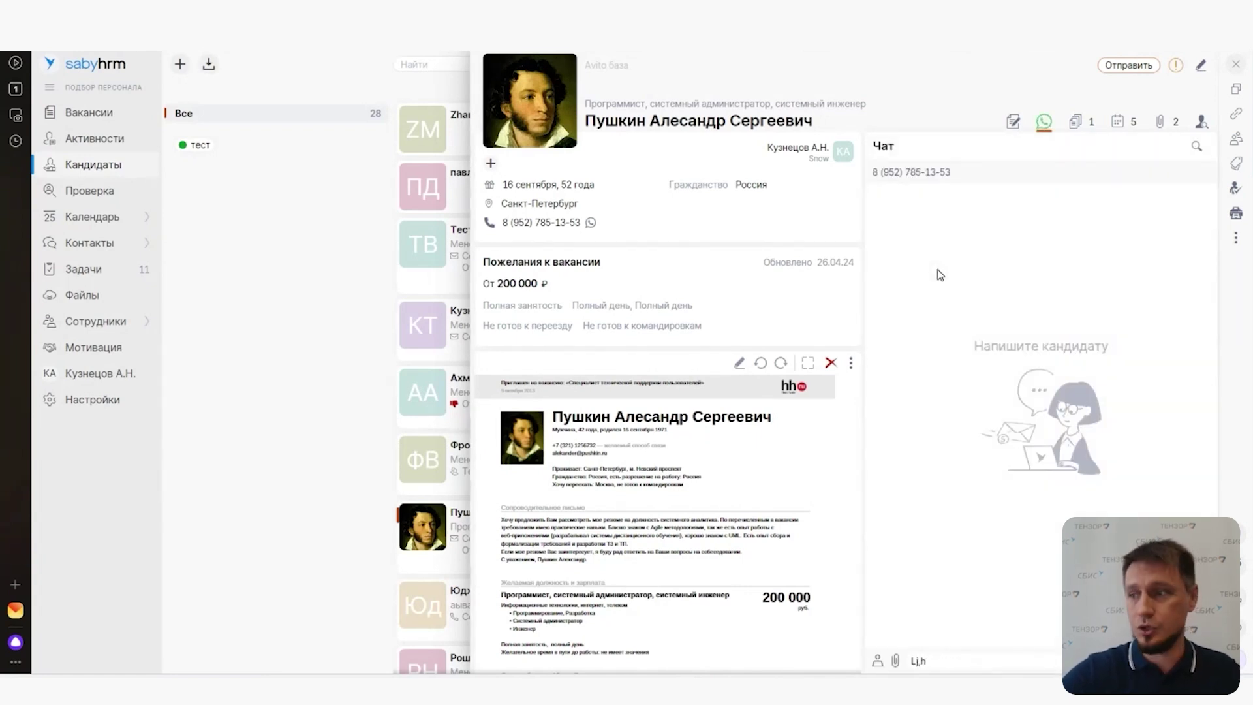
key("BackSpace")
key("BackSpace")
key("BackSpace")
key("BackSpace")
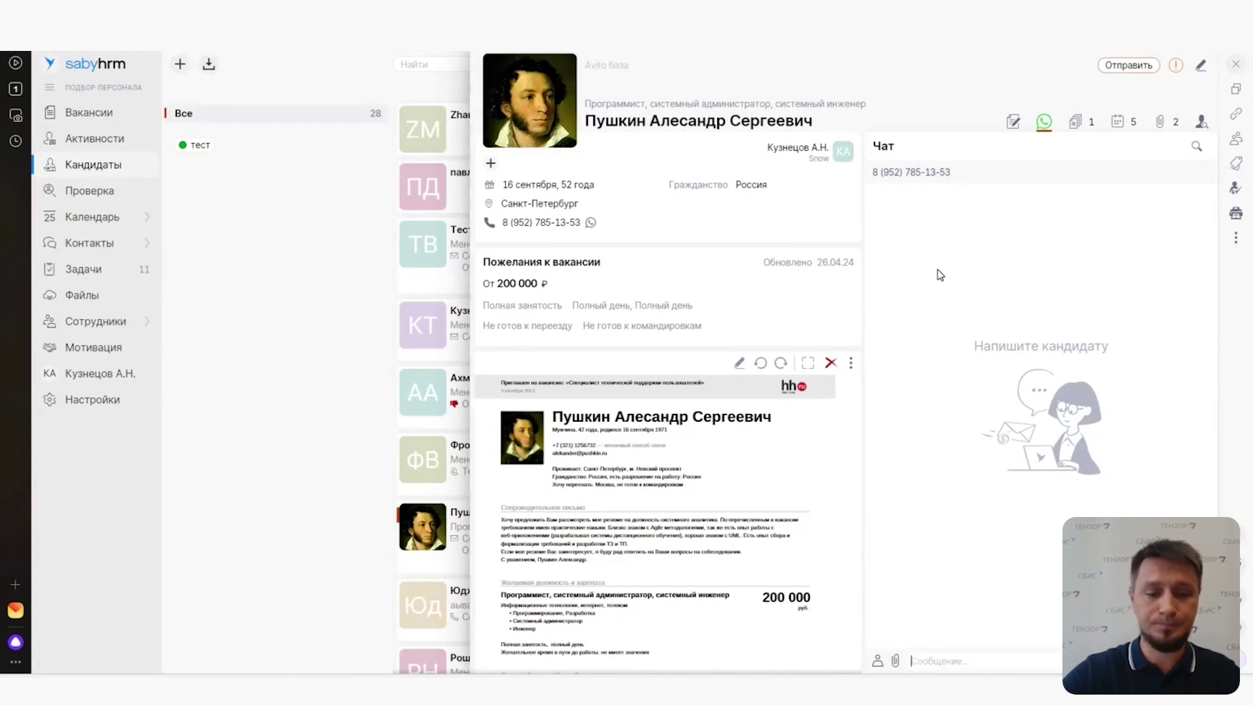
Send the candidate the WhatsApp message "Добрый день"
type("Добрый")
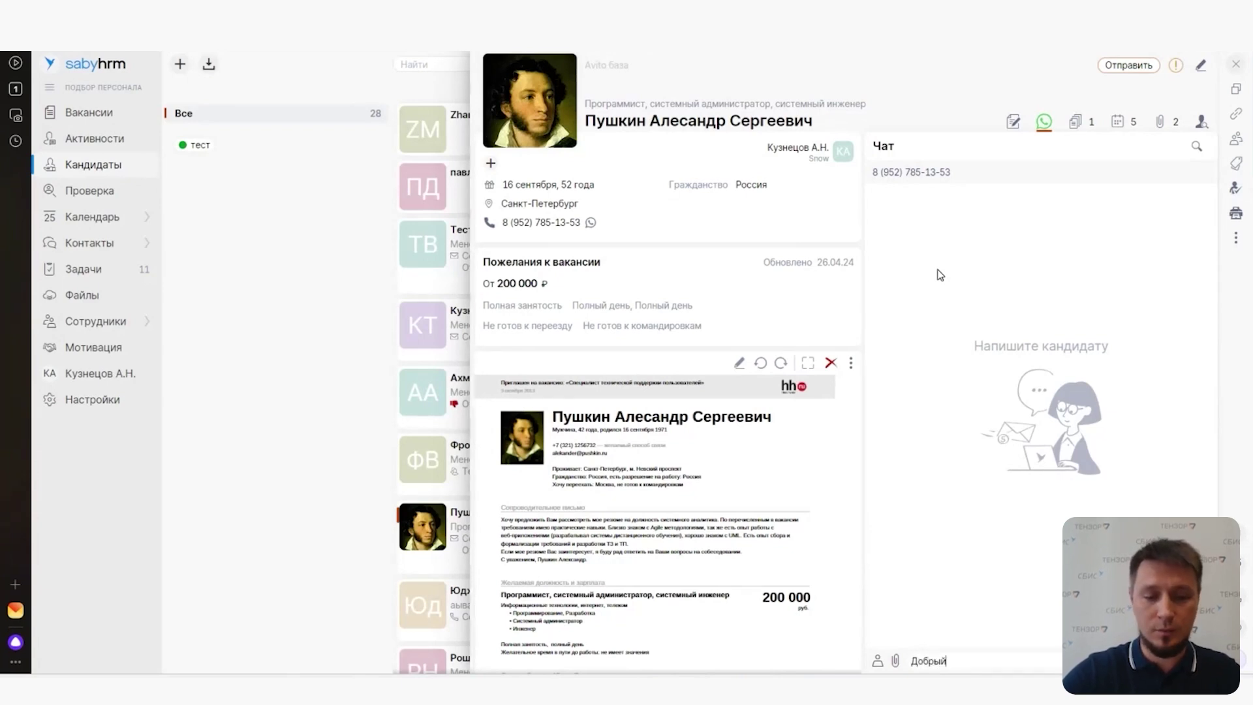
type(" день")
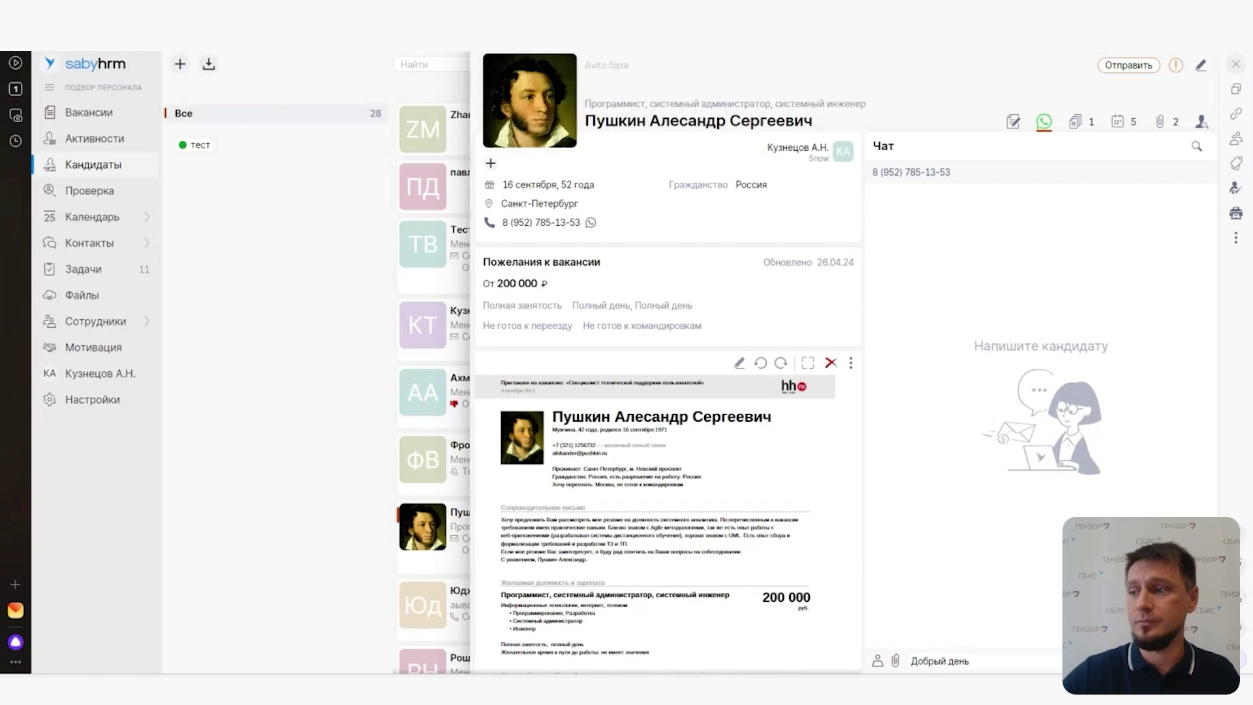
key("Return")
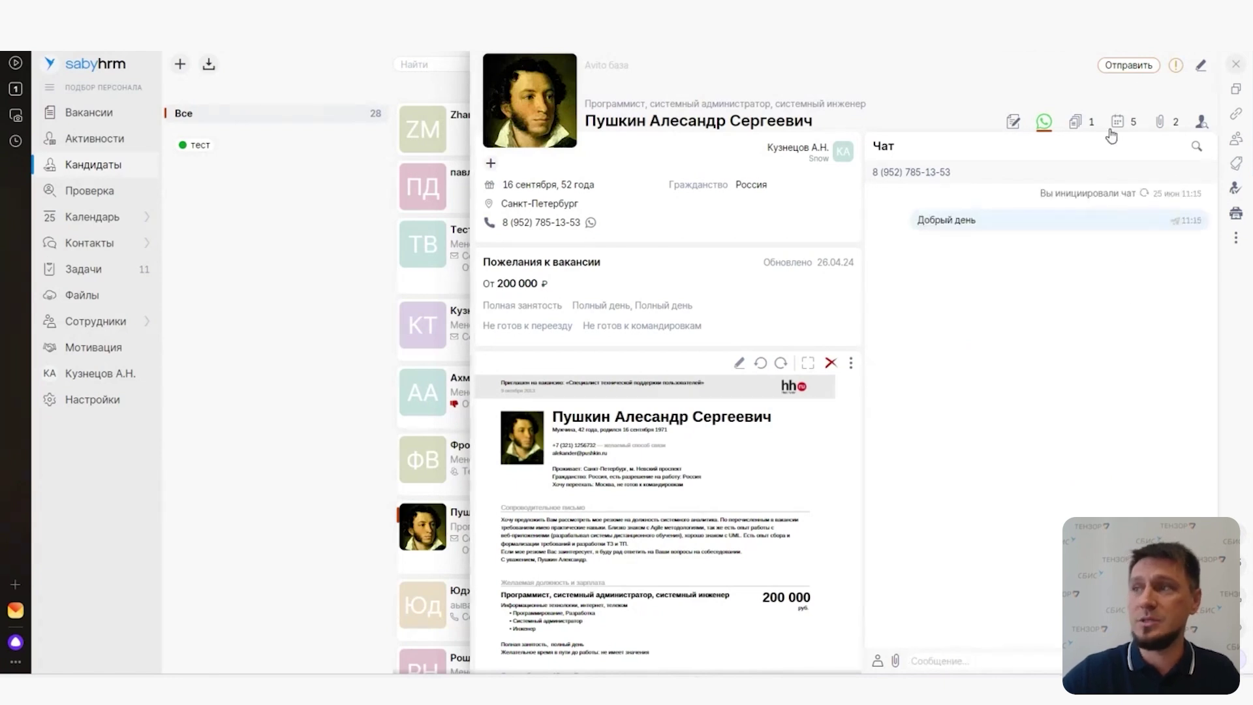
View the message templates that can be sent to the candidate and close the list without choosing one
left_click(1127, 74)
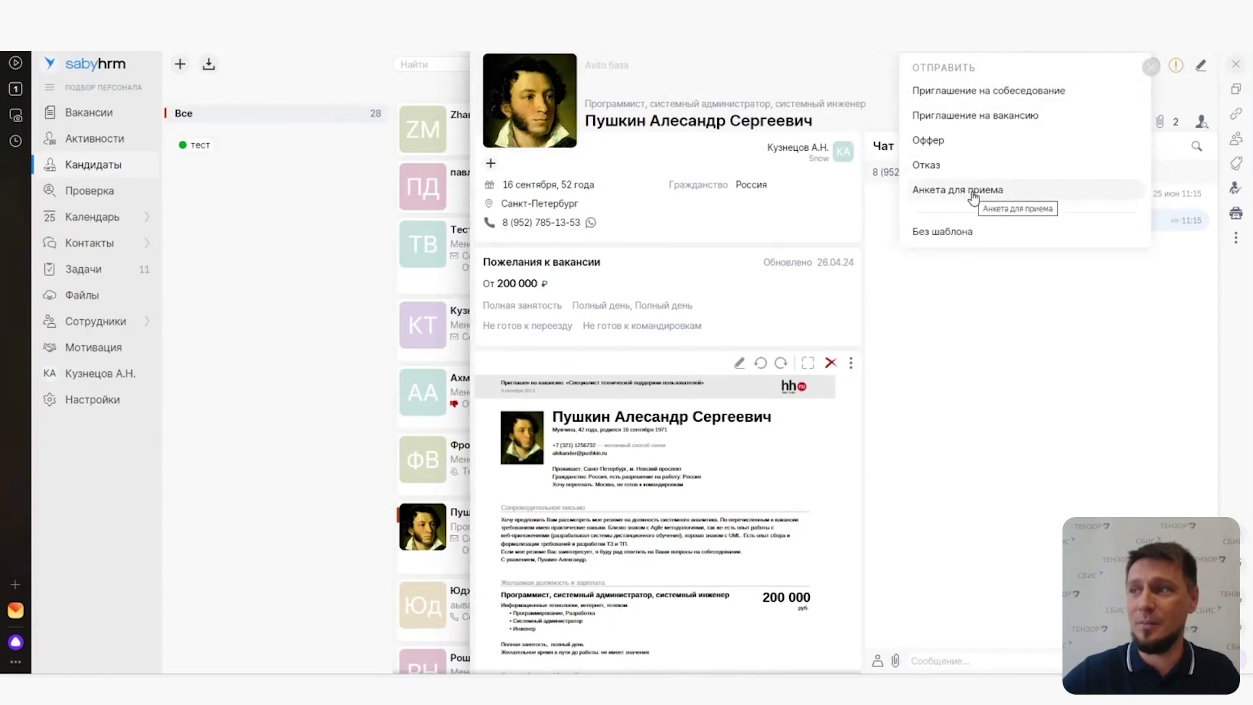
left_click(1151, 66)
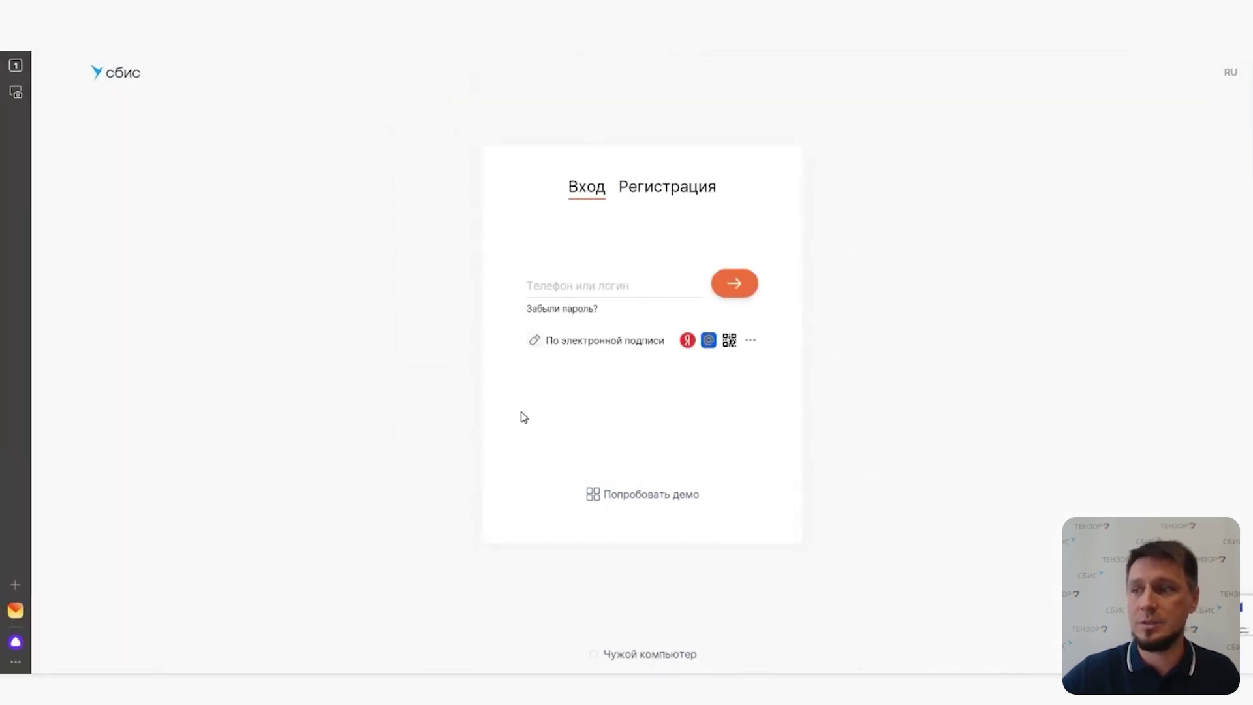
Enter the СБИС demo with the Подбор персонала configuration
left_click(639, 496)
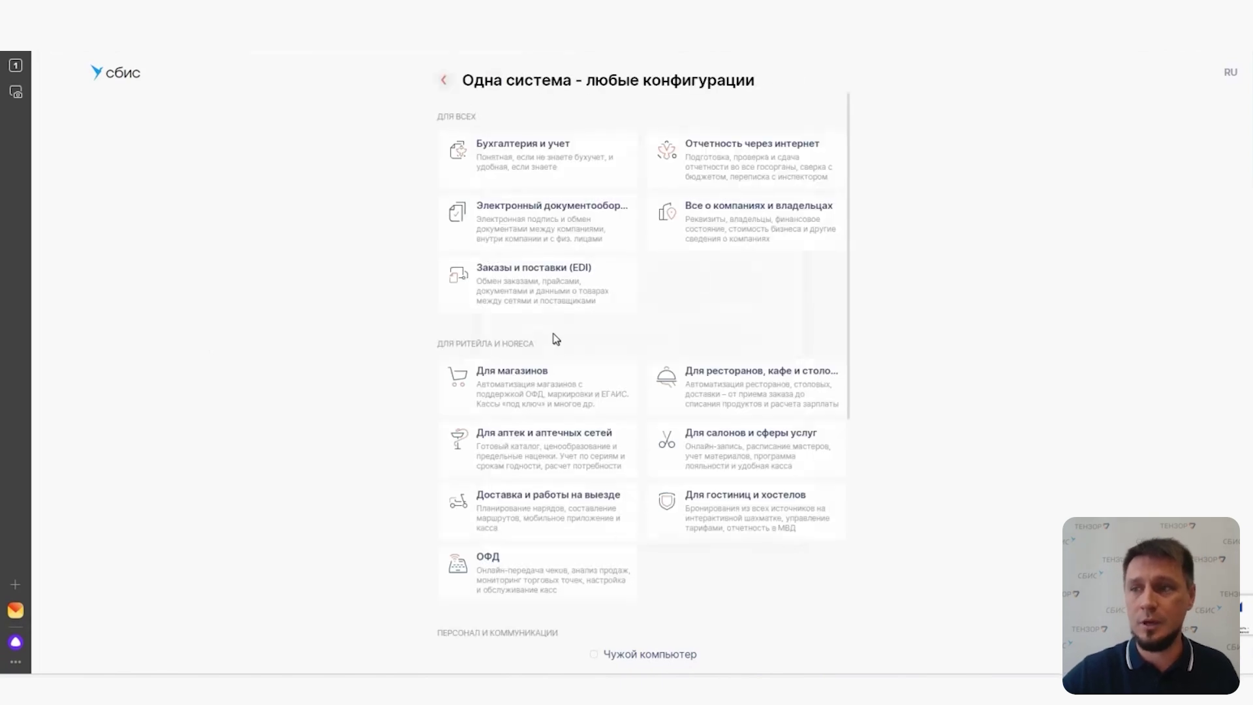
scroll(553, 338, "down", 2)
scroll(552, 338, "down", 2)
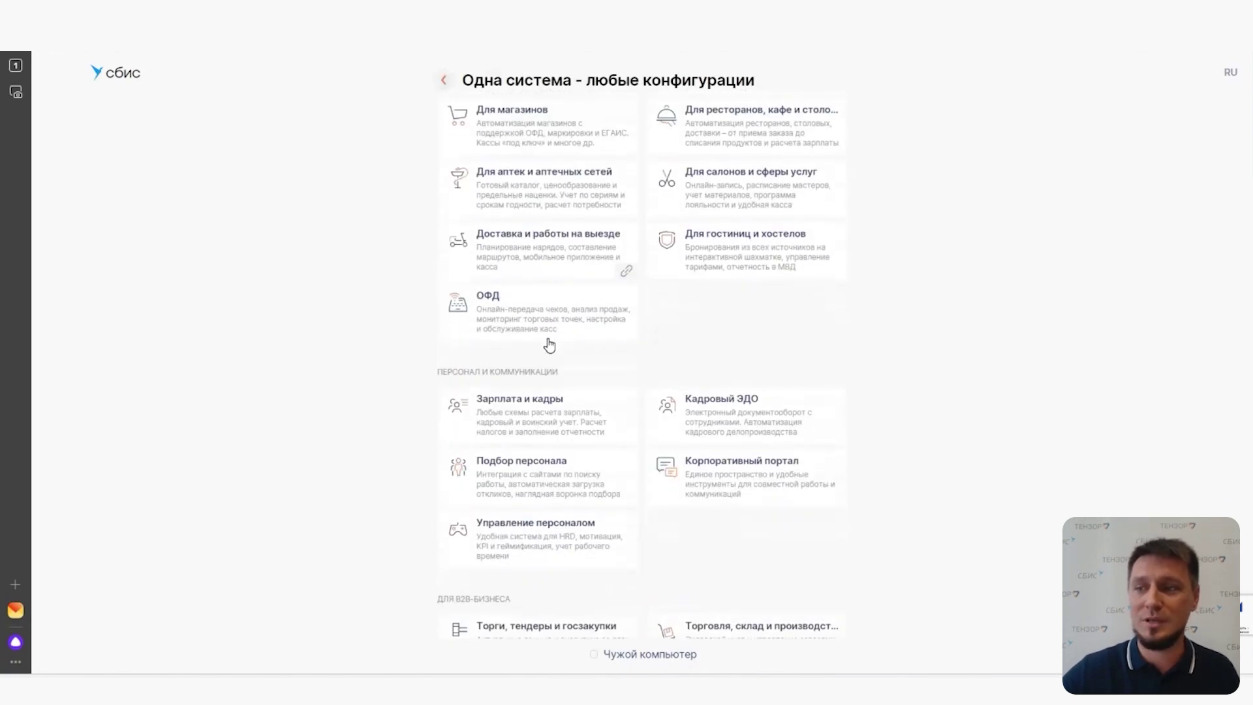
left_click(545, 480)
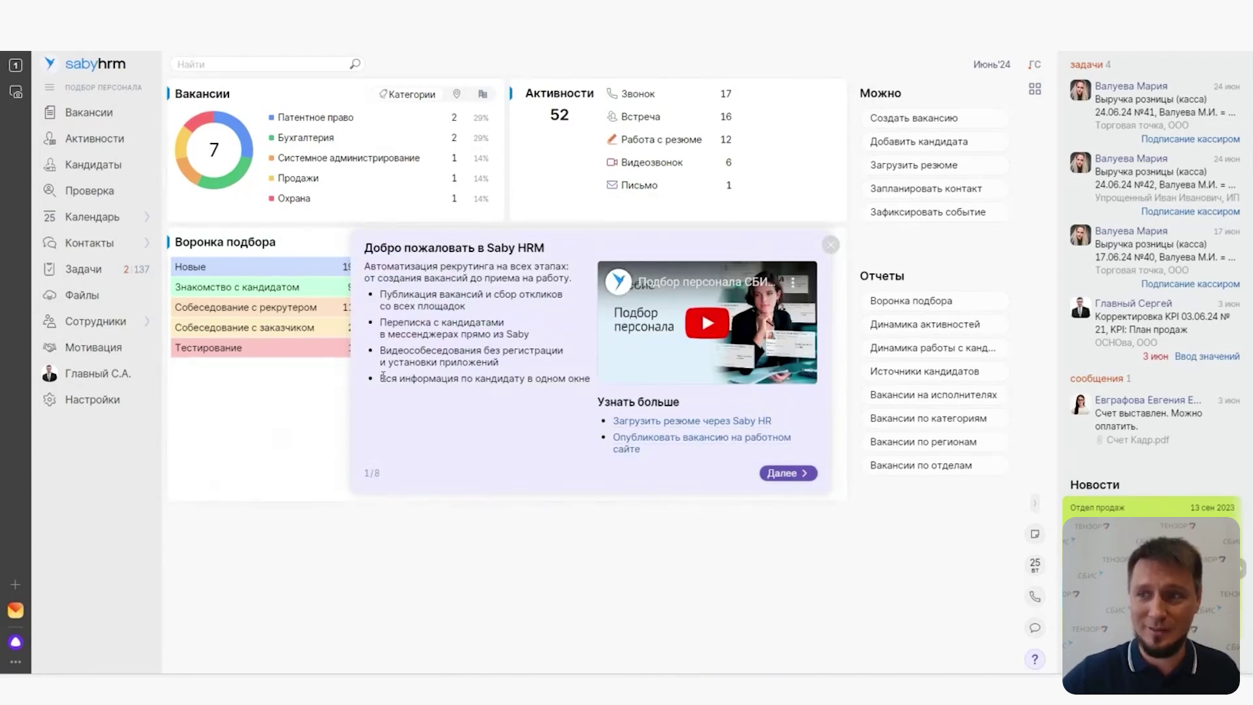
Go through the Saby HRM welcome tour's hints and leave the tour to reach the recruitment dashboard
left_click(790, 471)
left_click(703, 337)
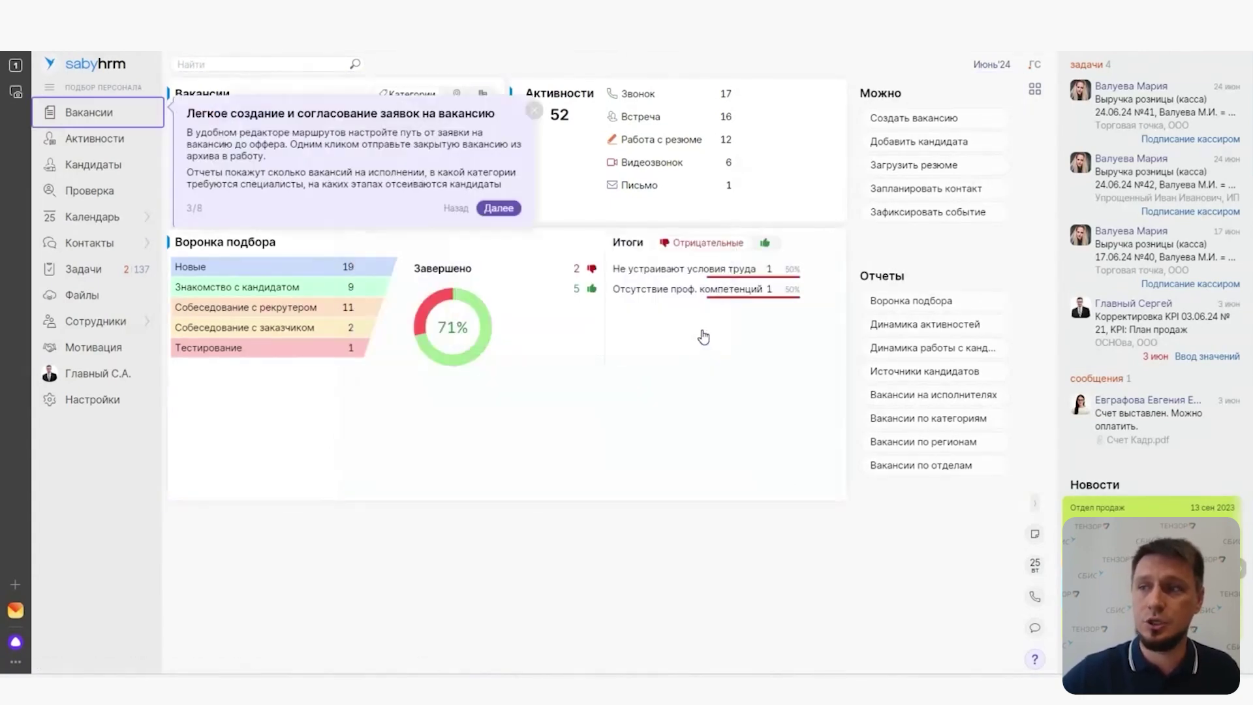
left_click(501, 209)
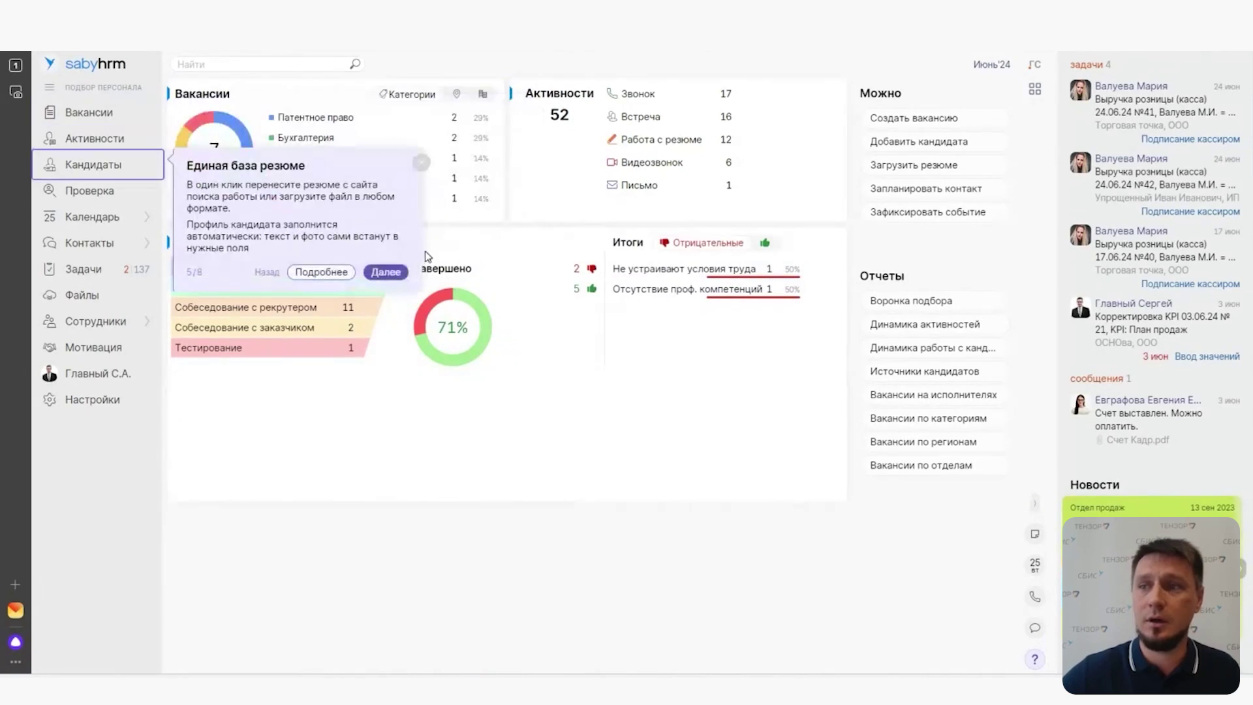
left_click(399, 274)
left_click(424, 197)
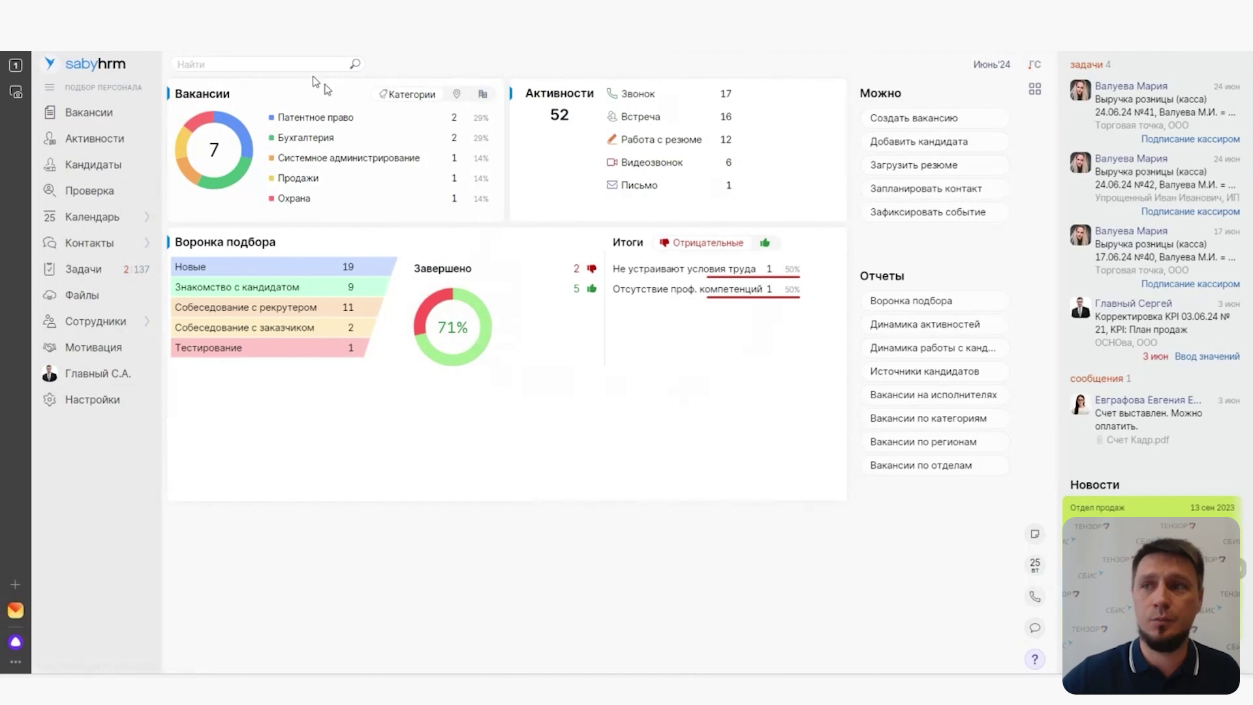
Show the dashboard's vacancies by Регионы and by Отделы, and switch the funnel's Итоги to Положительные
left_click(454, 95)
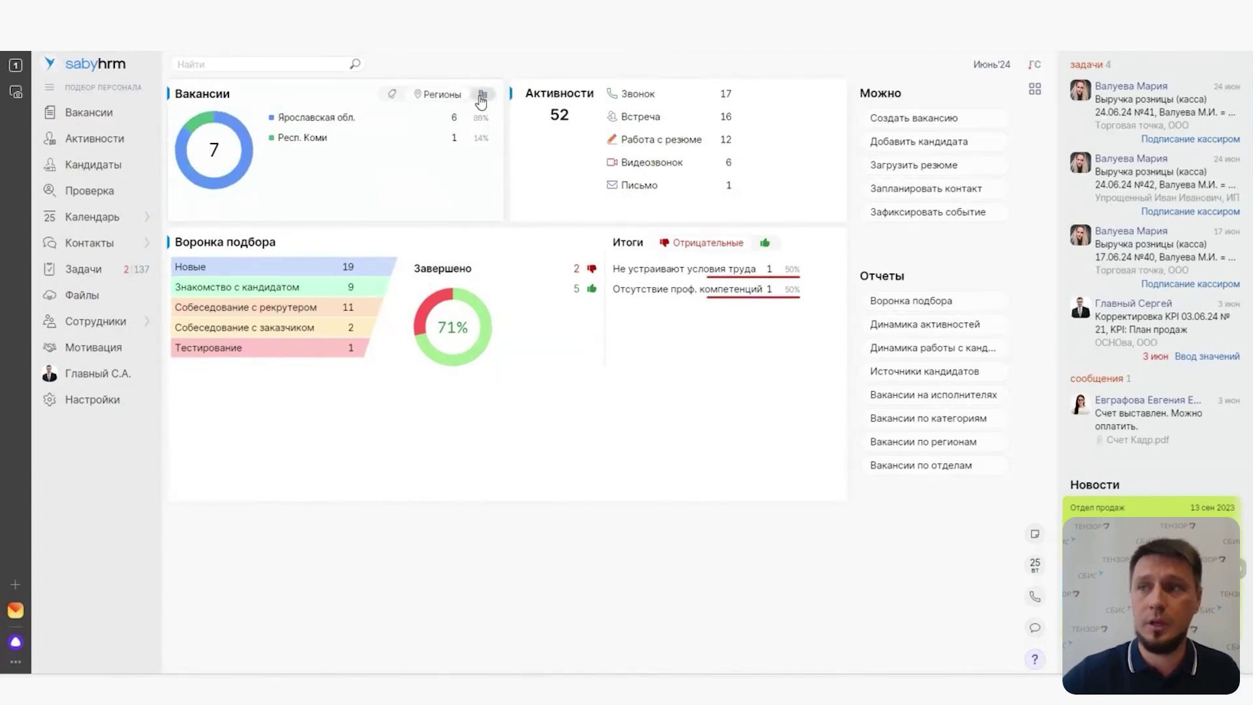
left_click(482, 98)
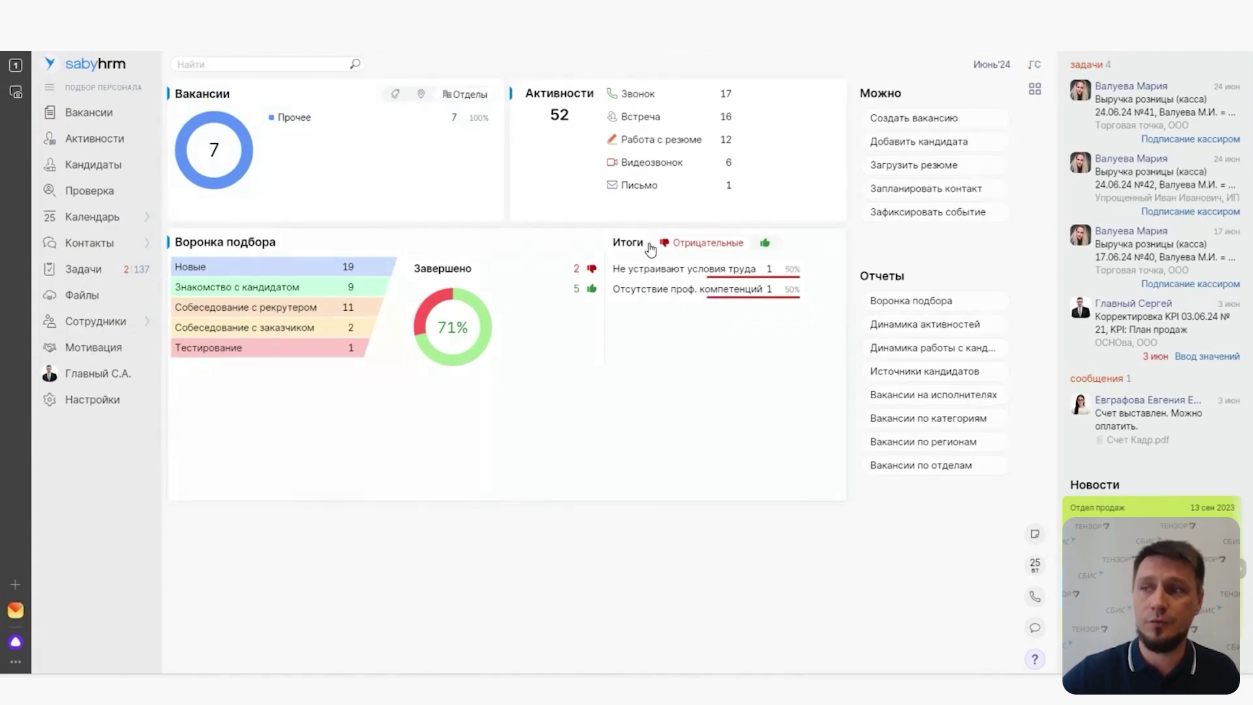
left_click(764, 244)
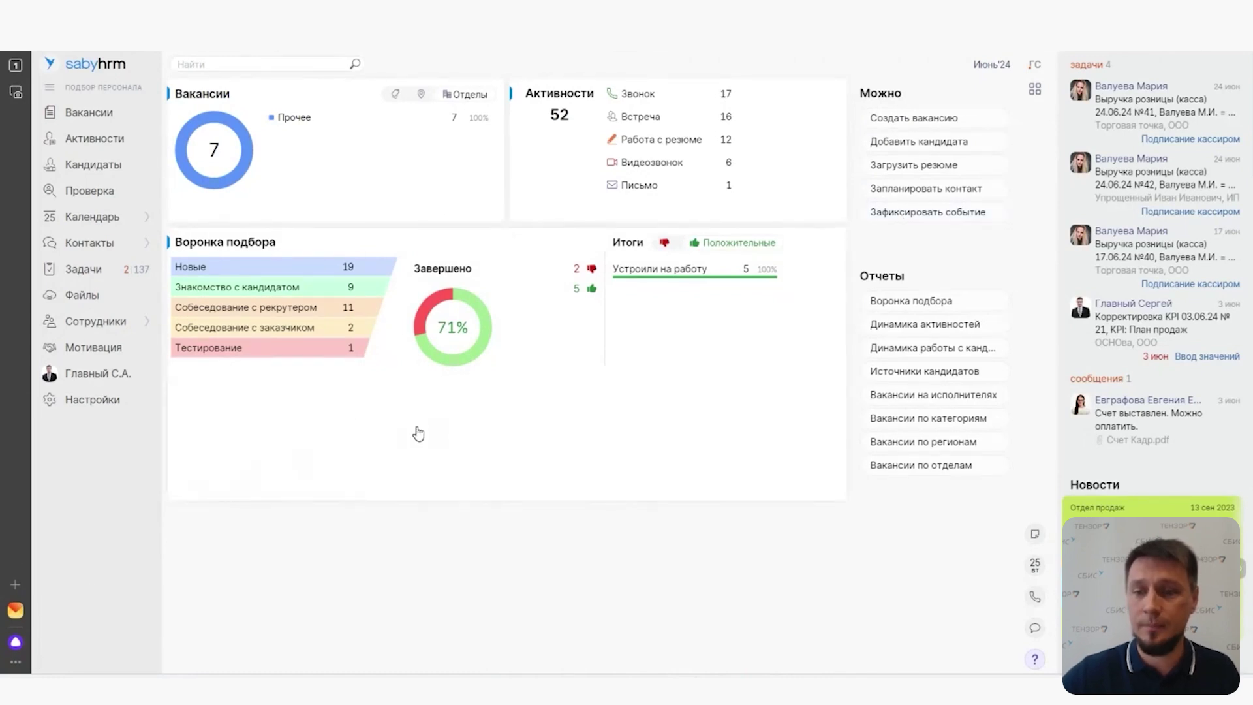
Open the Вакансии list and view which types of vacancy can be added, without creating one
left_click(81, 120)
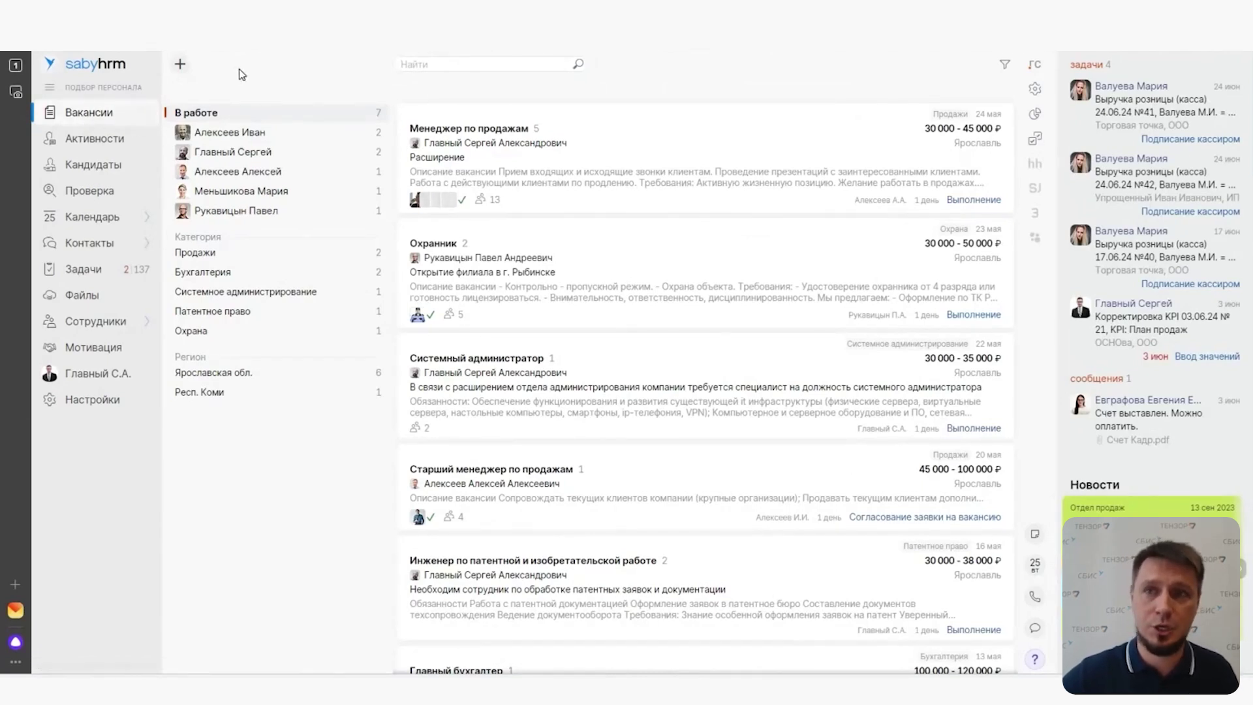
left_click(180, 66)
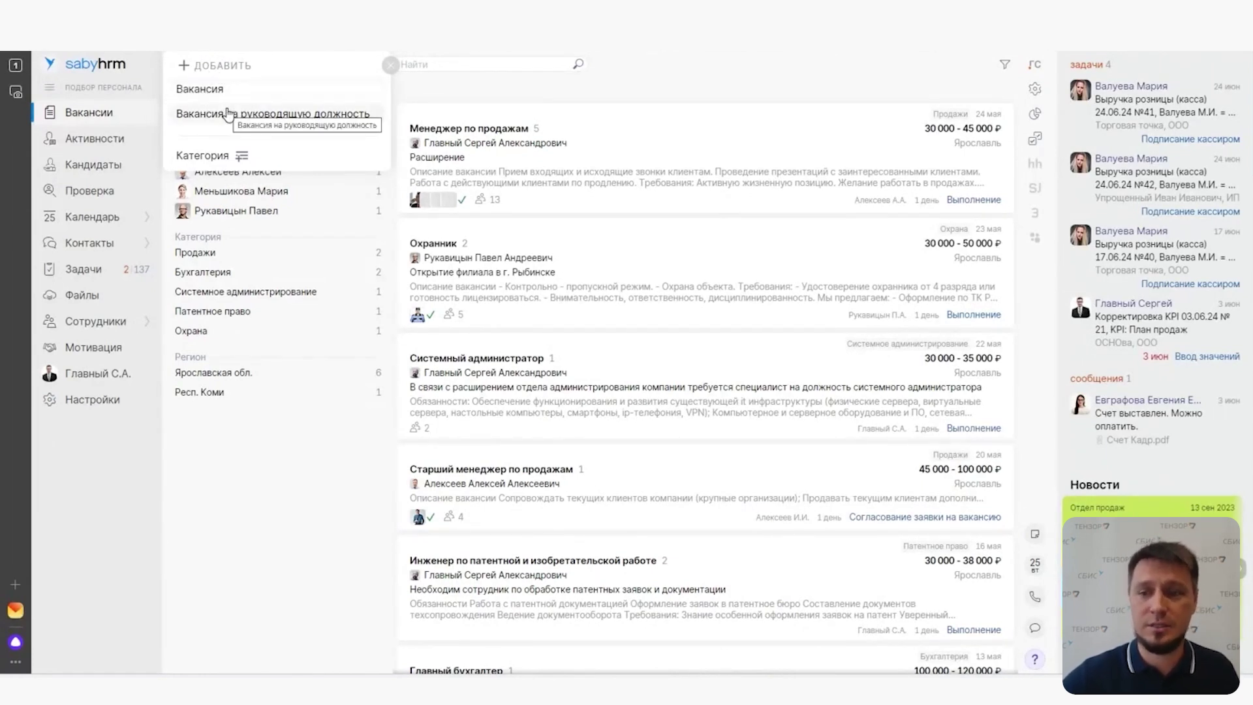
left_click(390, 65)
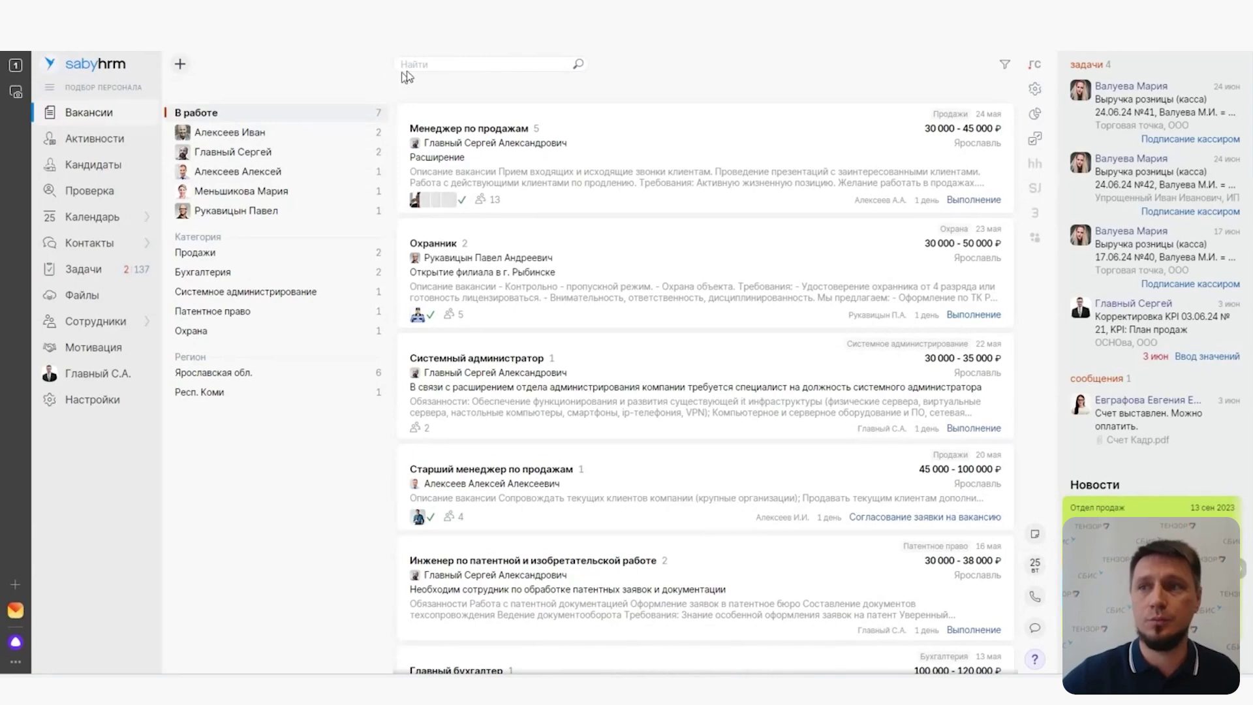
Open the vacancy settings and show the Прохождение route of the operation "Вакансия на руководящую должность" as a full-screen diagram
left_click(1034, 93)
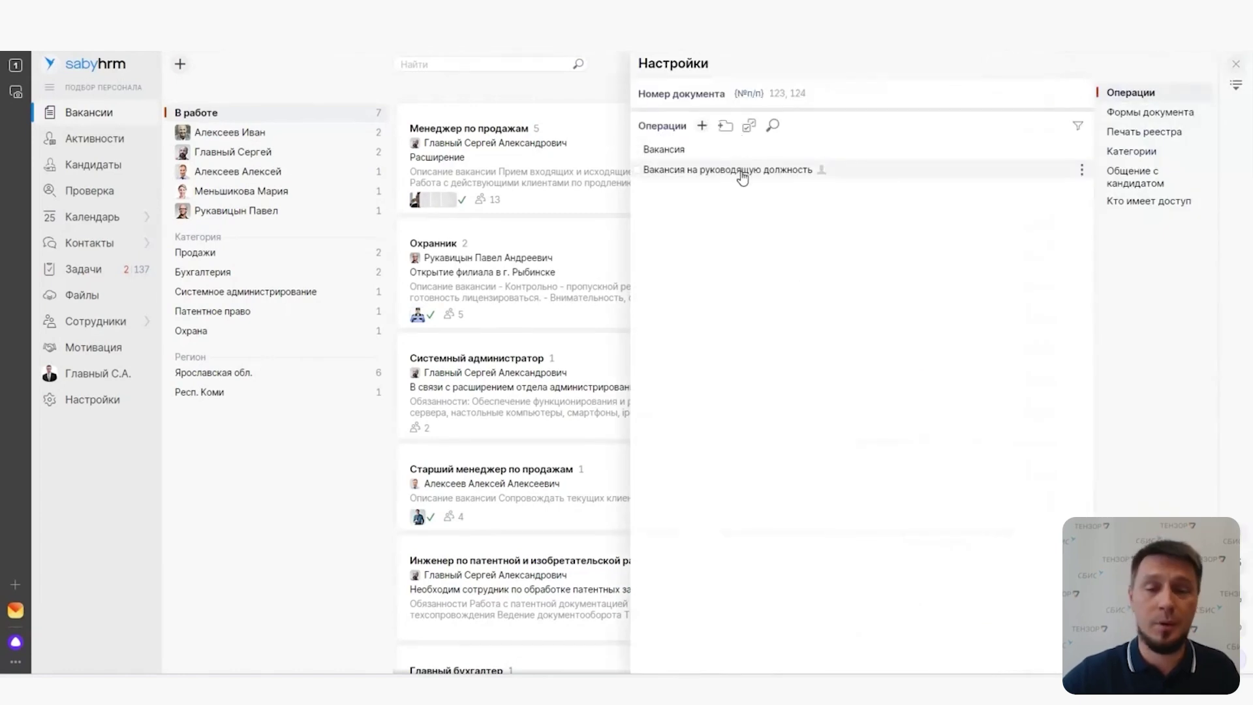
left_click(742, 175)
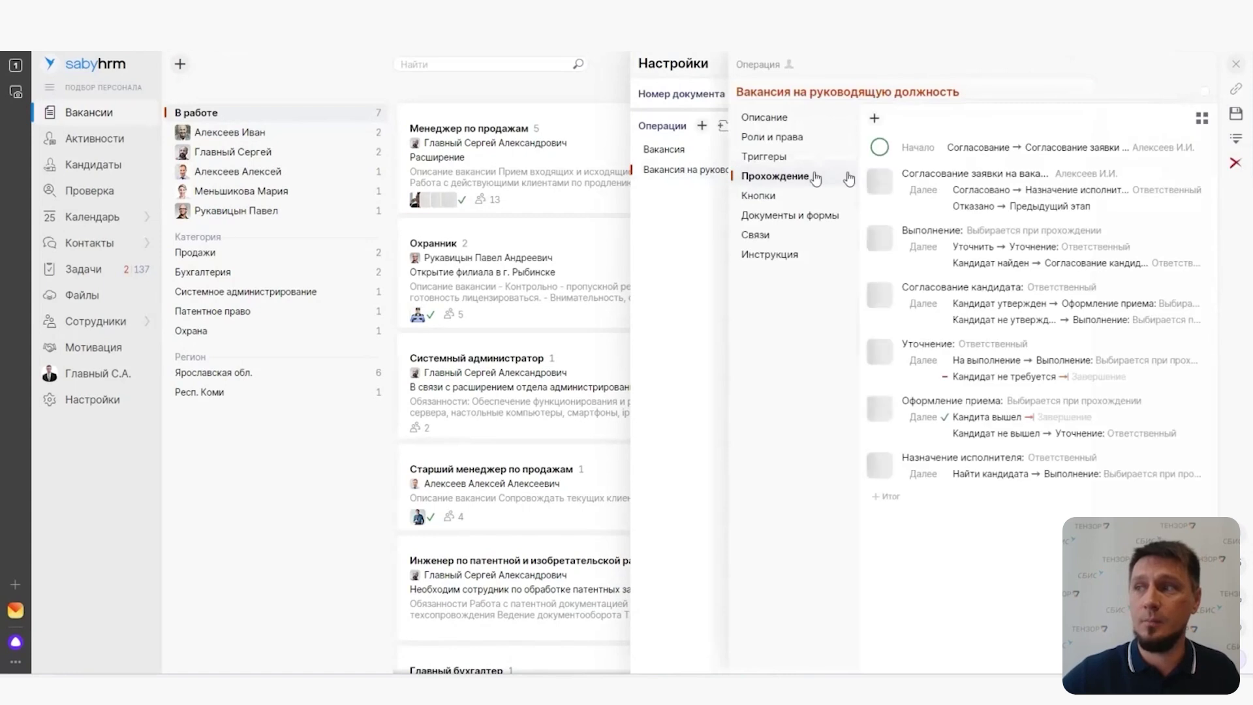
left_click(1202, 121)
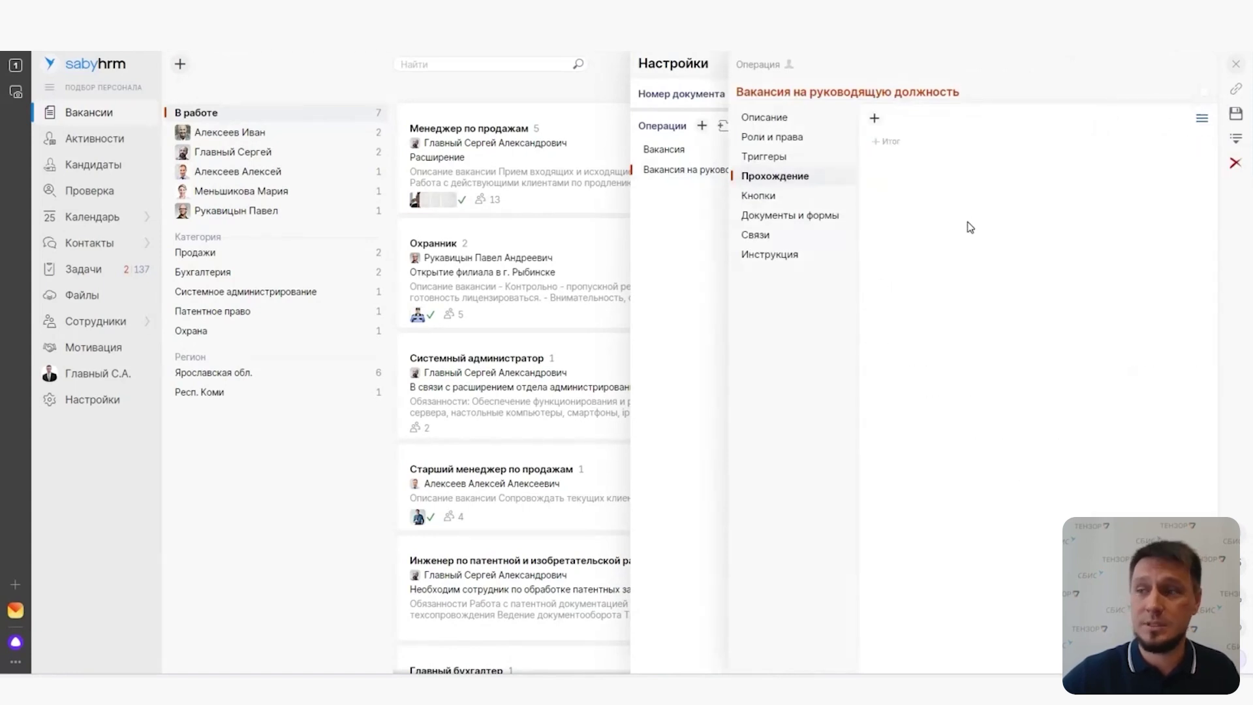
left_click(933, 352)
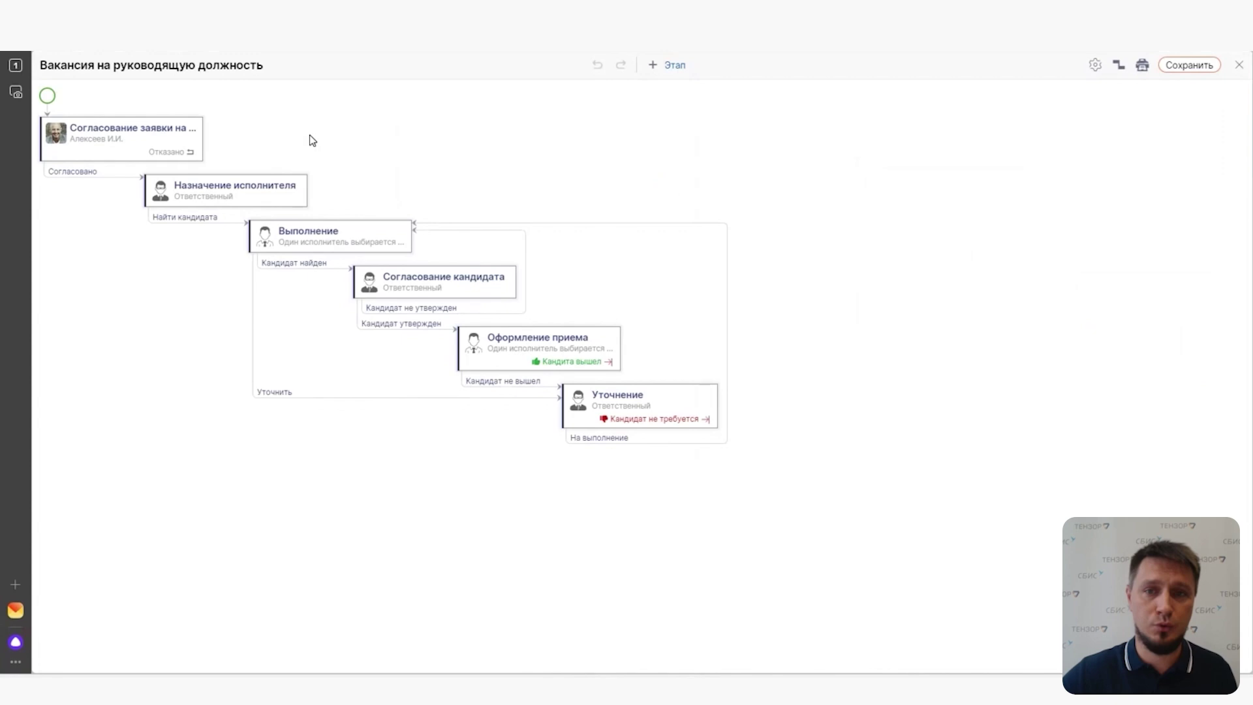
View the options for a new route stage without adding one, and leave the route diagram and vacancy settings for the Вакансии list
left_click(672, 65)
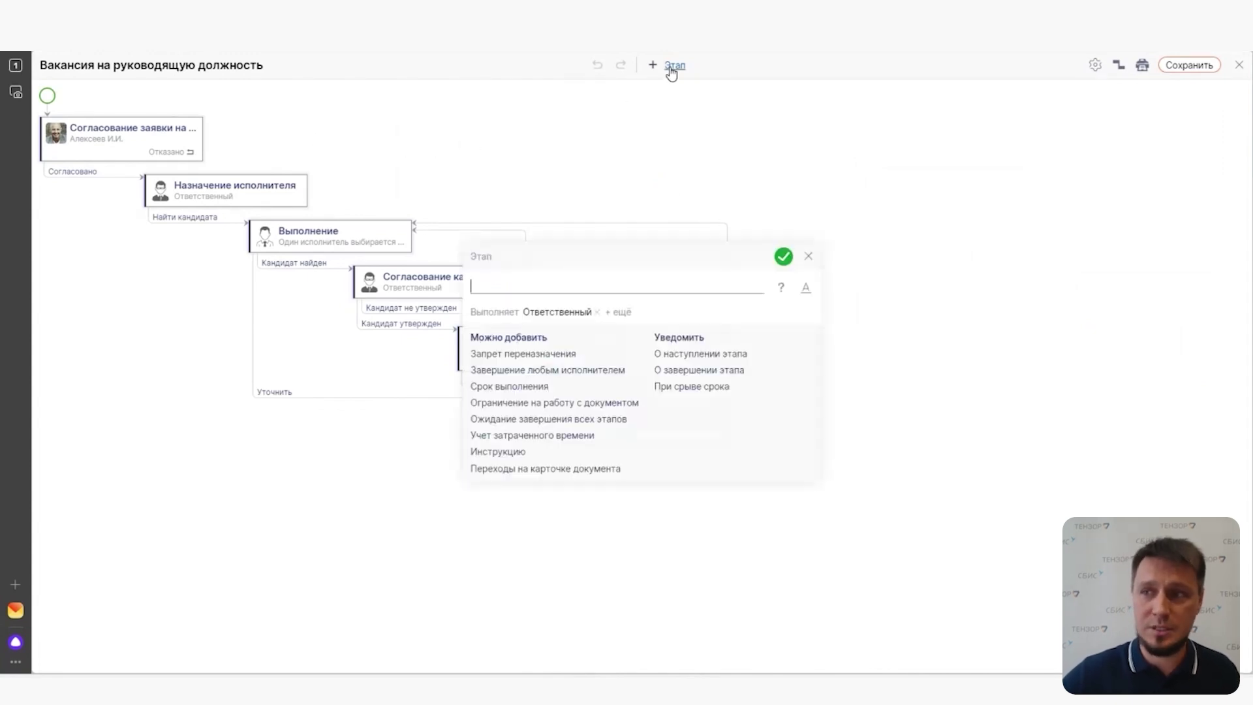
left_click(807, 256)
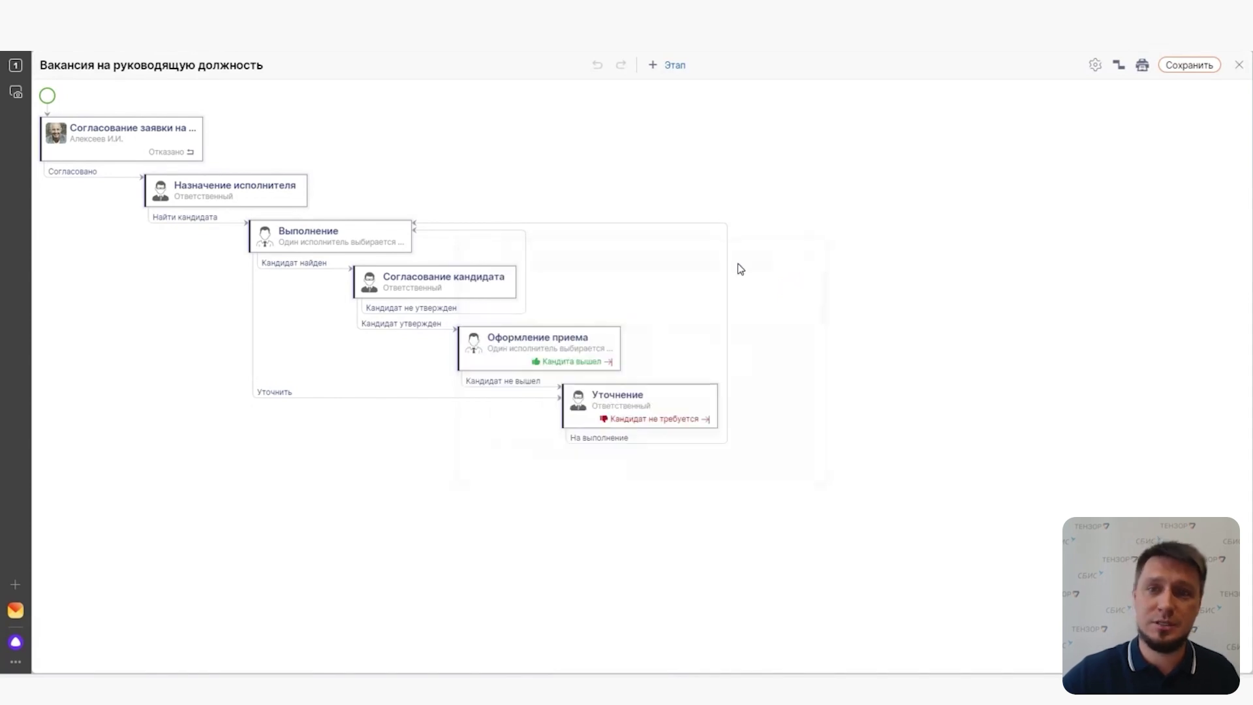
left_click(1239, 66)
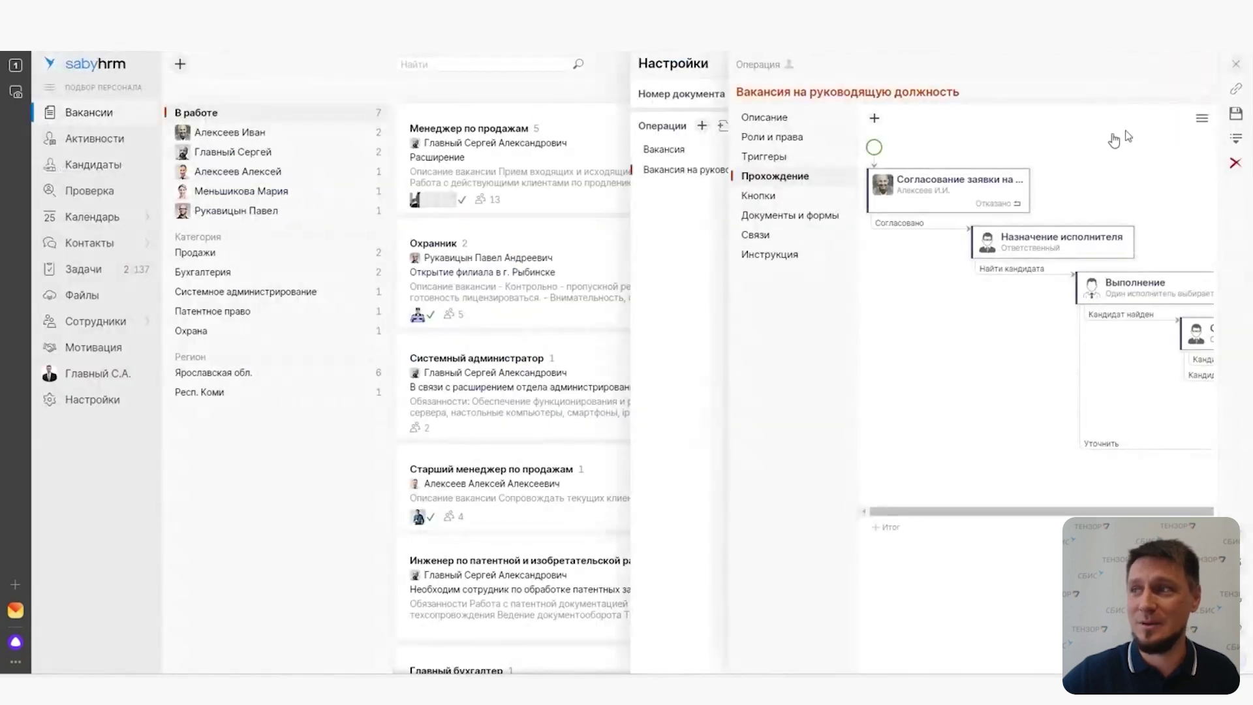
left_click(1237, 66)
left_click(1236, 66)
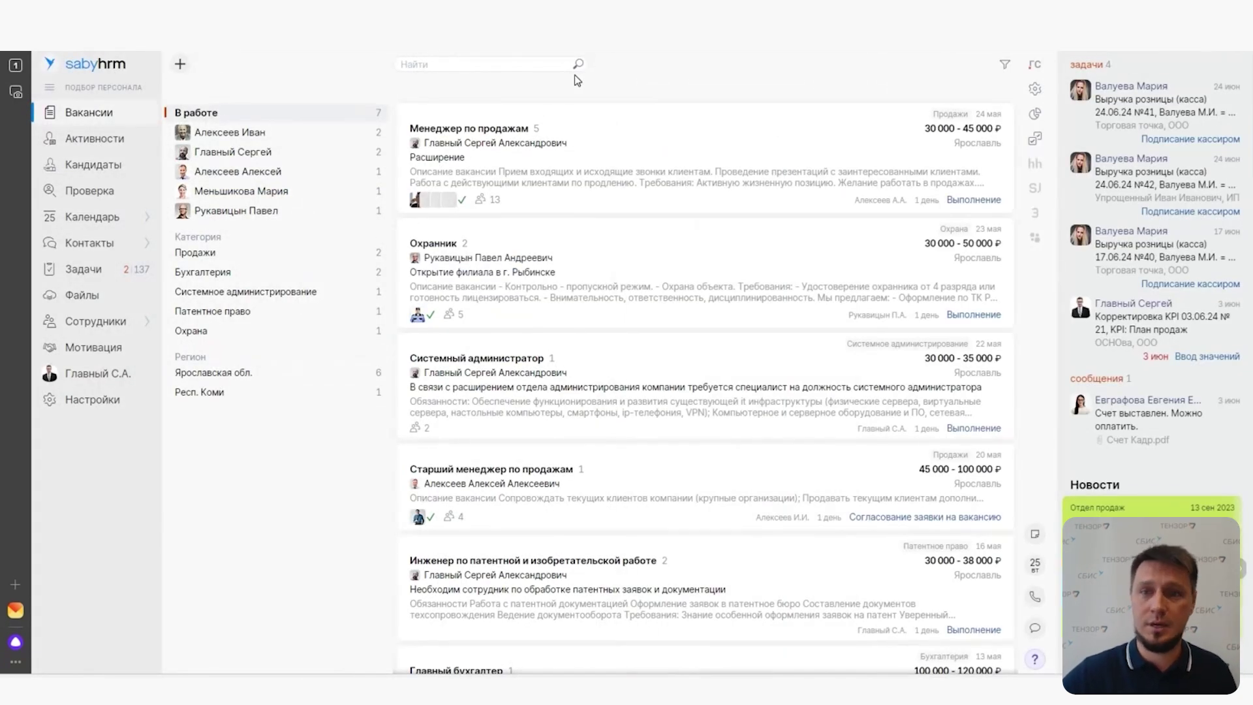
Open the vacancy Менеджер по продажам and view its HR-portal publishing options, including the Headhunter connection
left_click(601, 161)
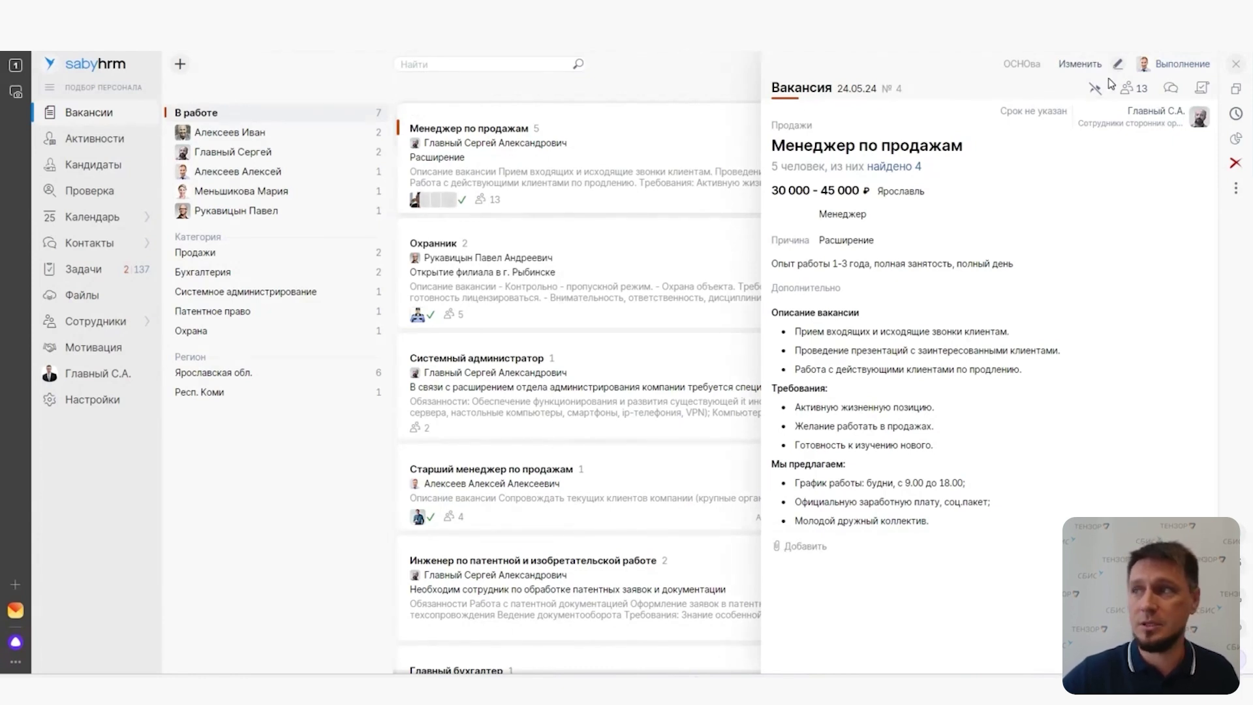
left_click(1095, 91)
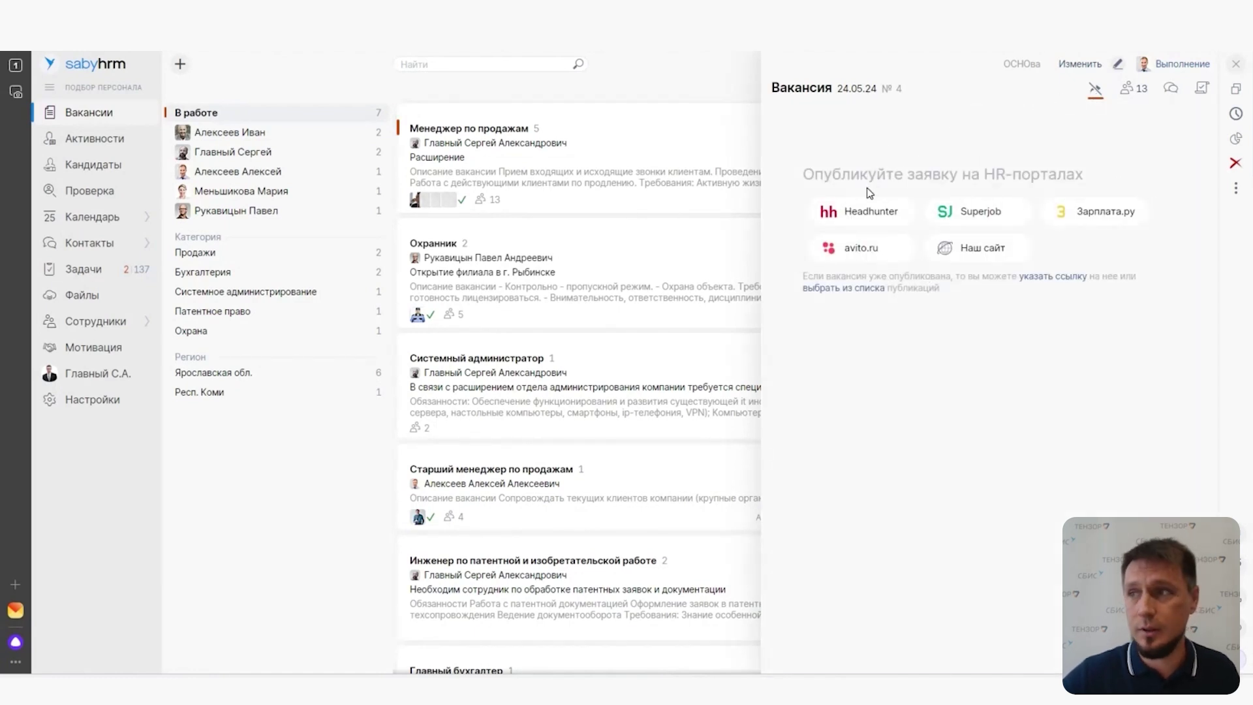
left_click(873, 212)
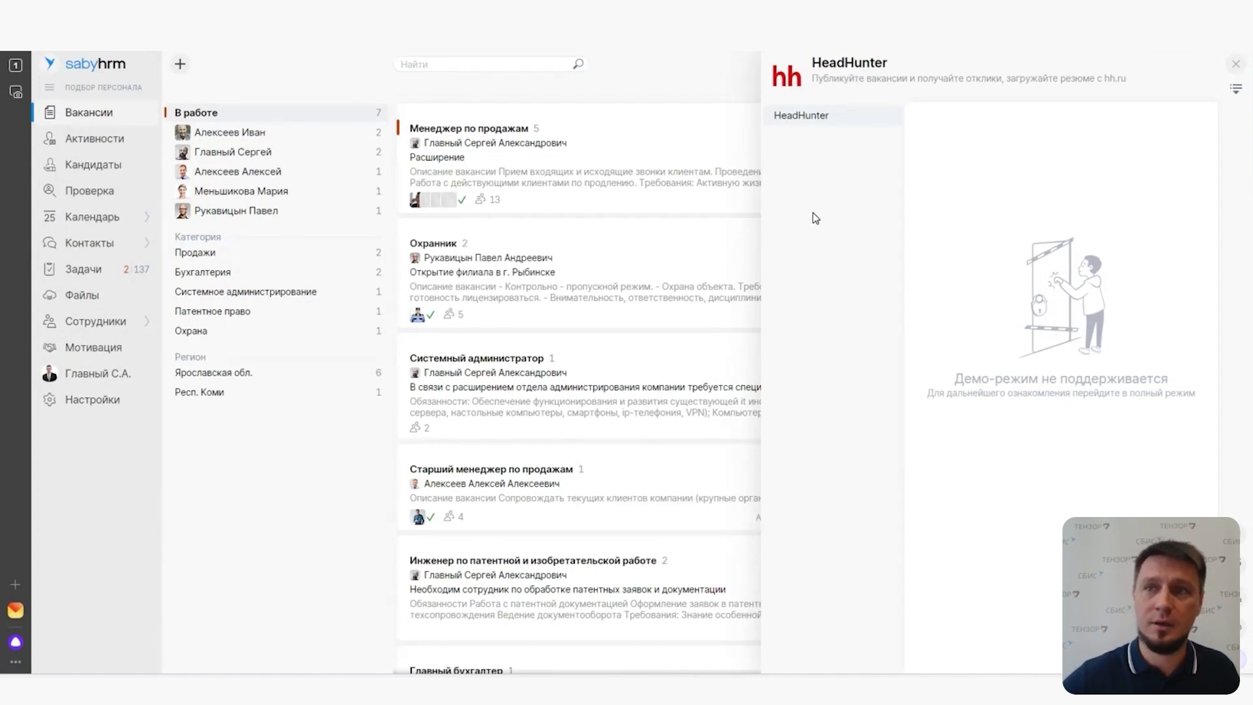
left_click(1235, 64)
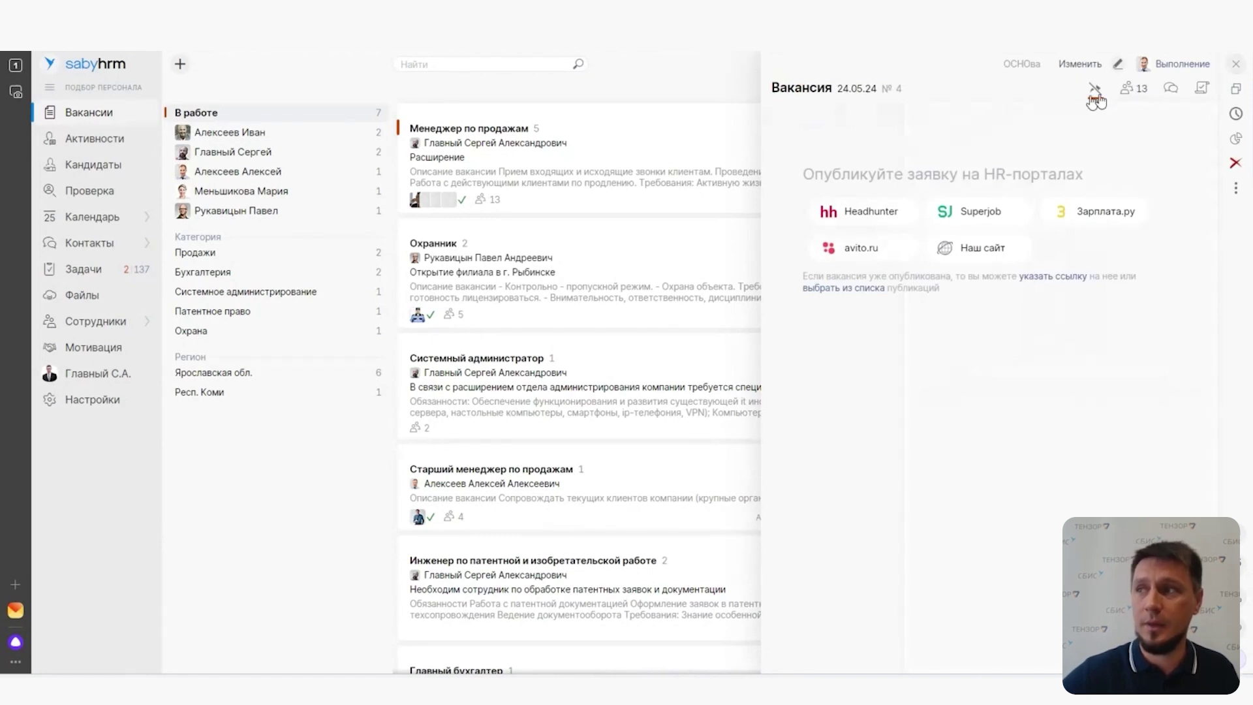
Show the vacancy's candidates beside its description in a widened card, and expand the stages of На рассмотрении
left_click(1131, 94)
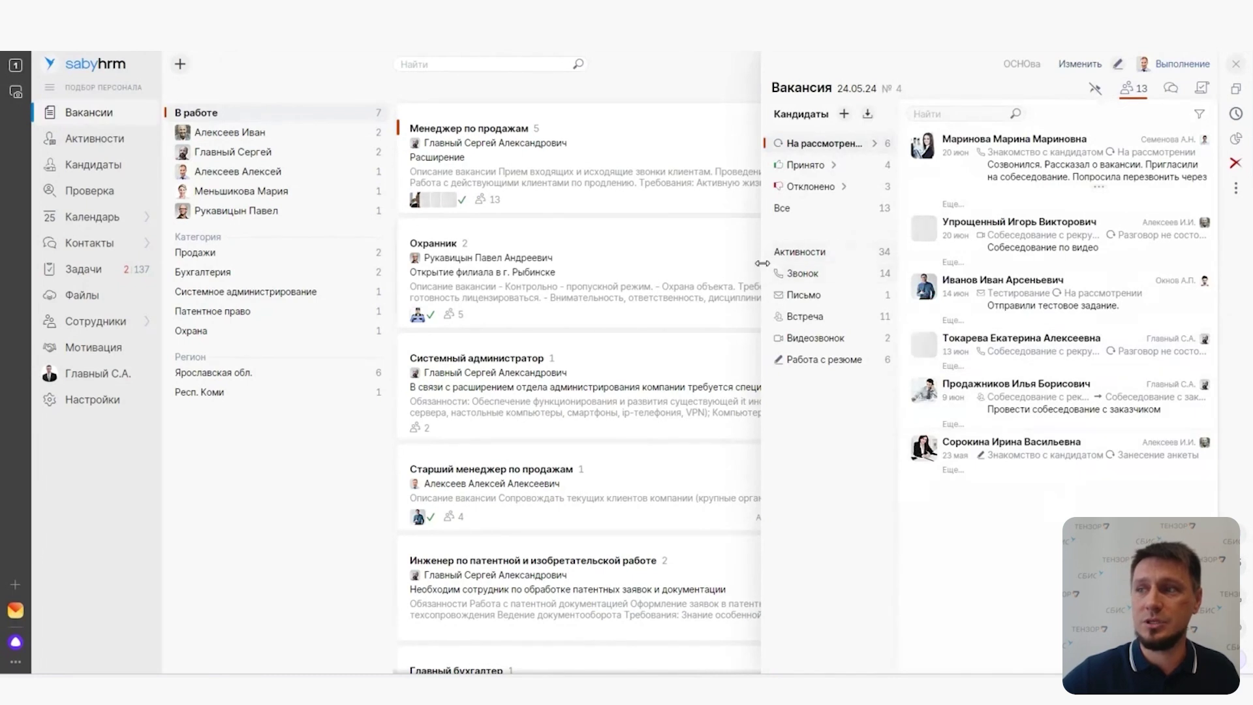
left_click_drag(762, 263, 491, 263)
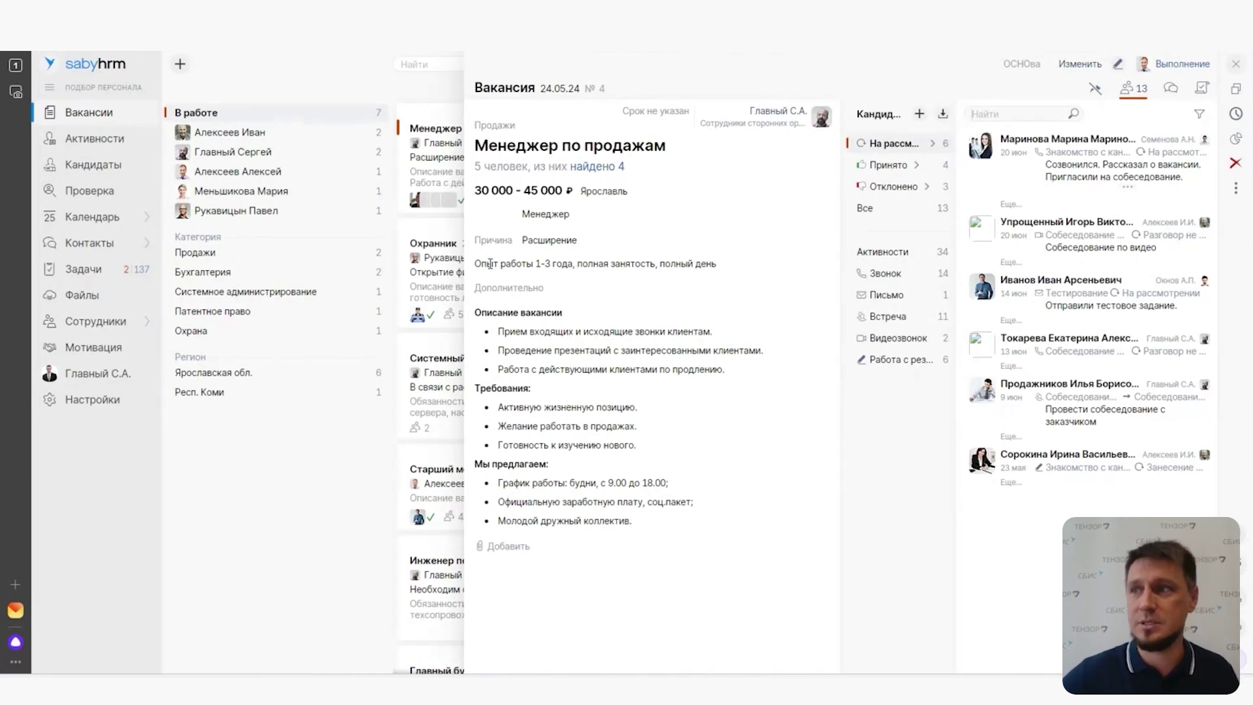
left_click(933, 145)
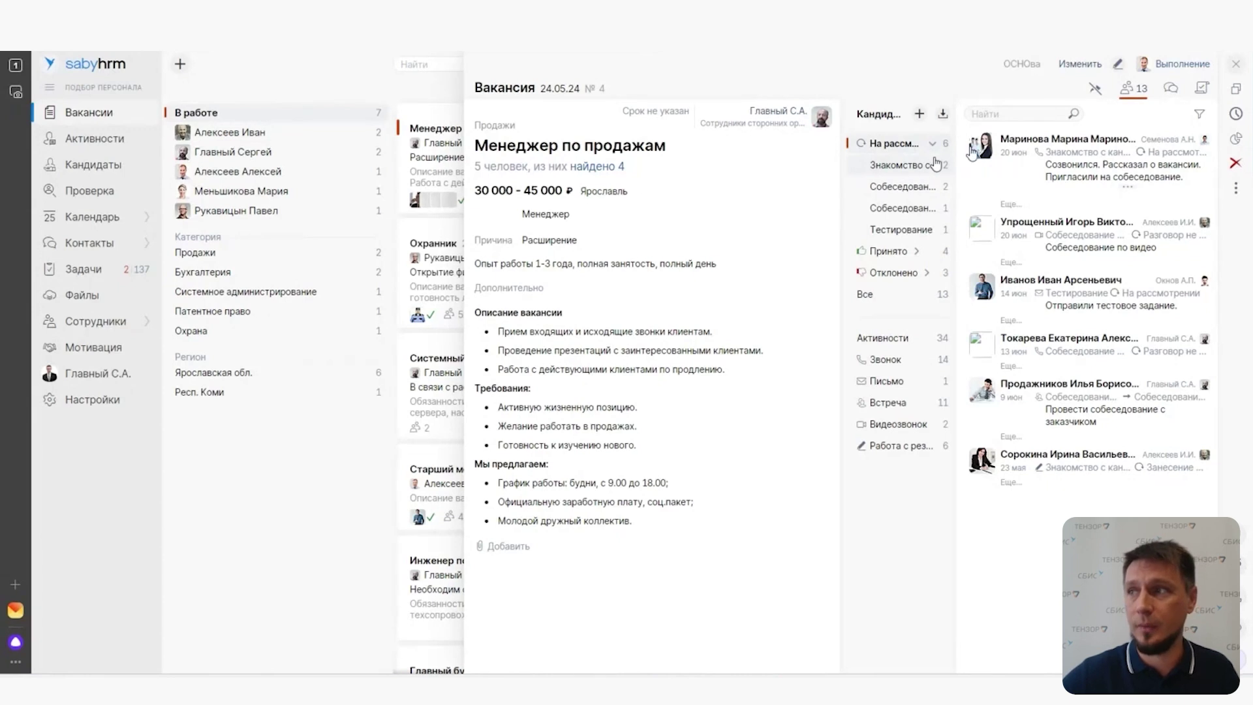
View the vacancy's Обсуждения and Лента, and close the vacancy card
left_click(1172, 91)
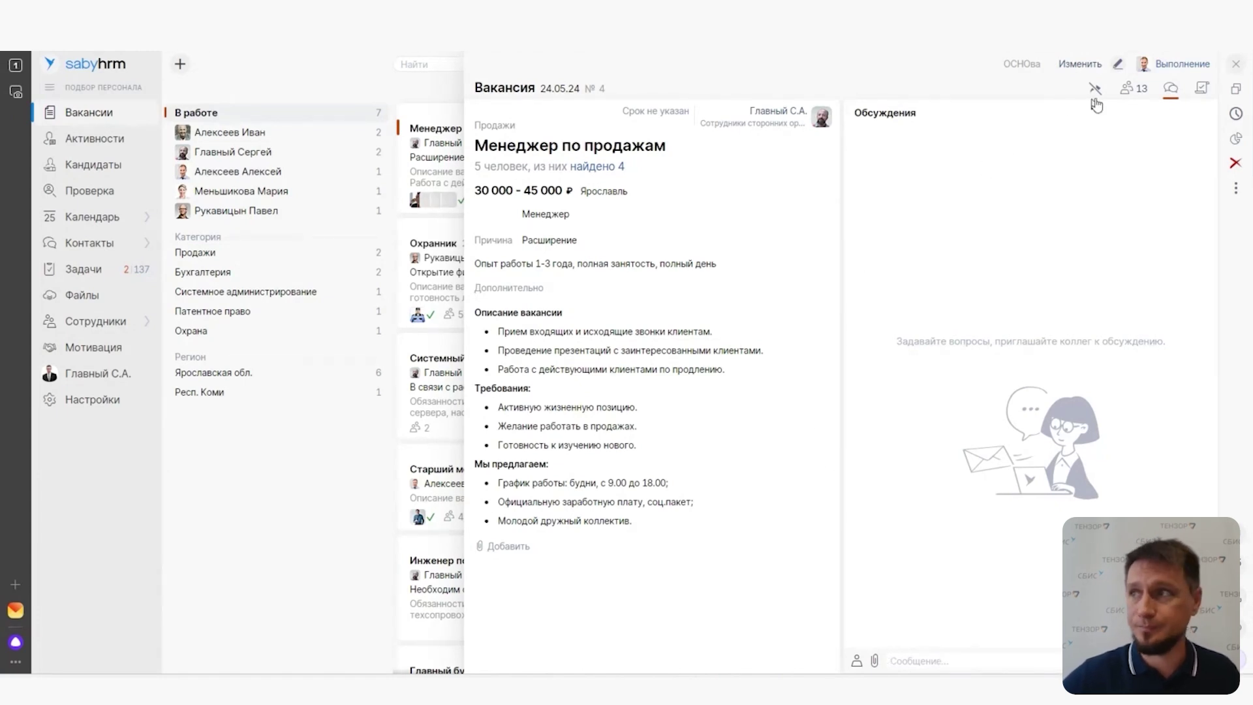
left_click(1202, 89)
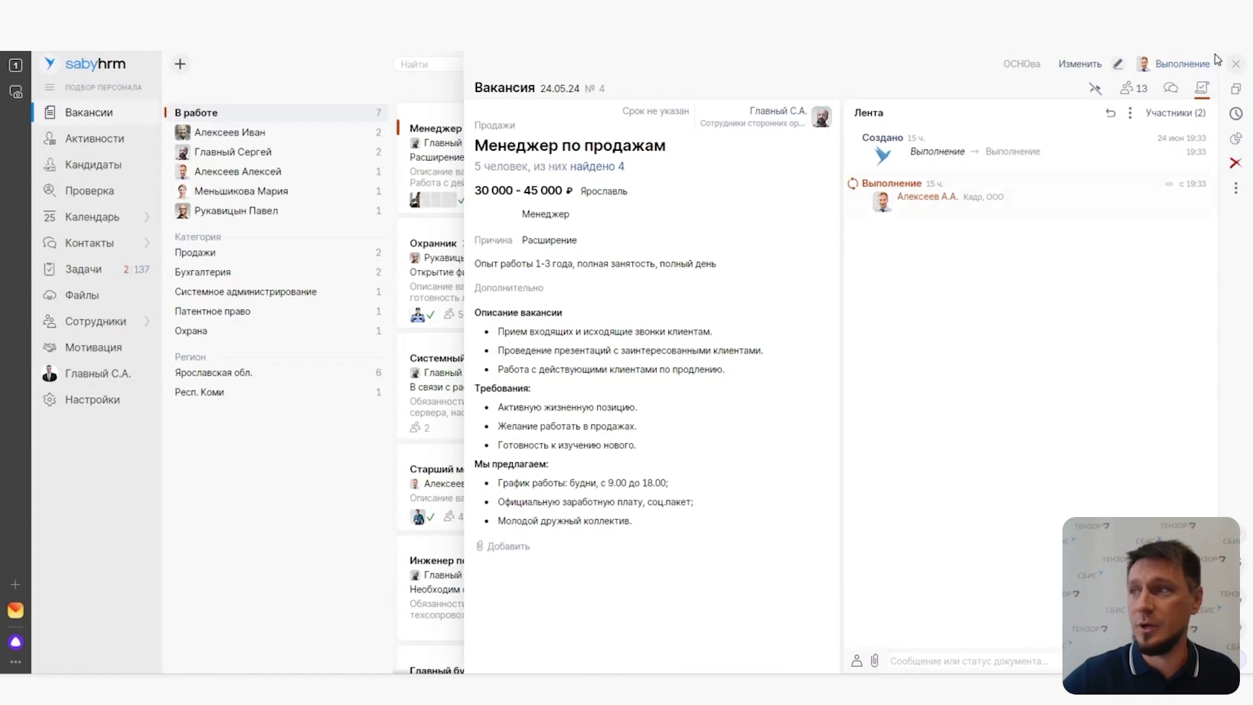
left_click(1236, 63)
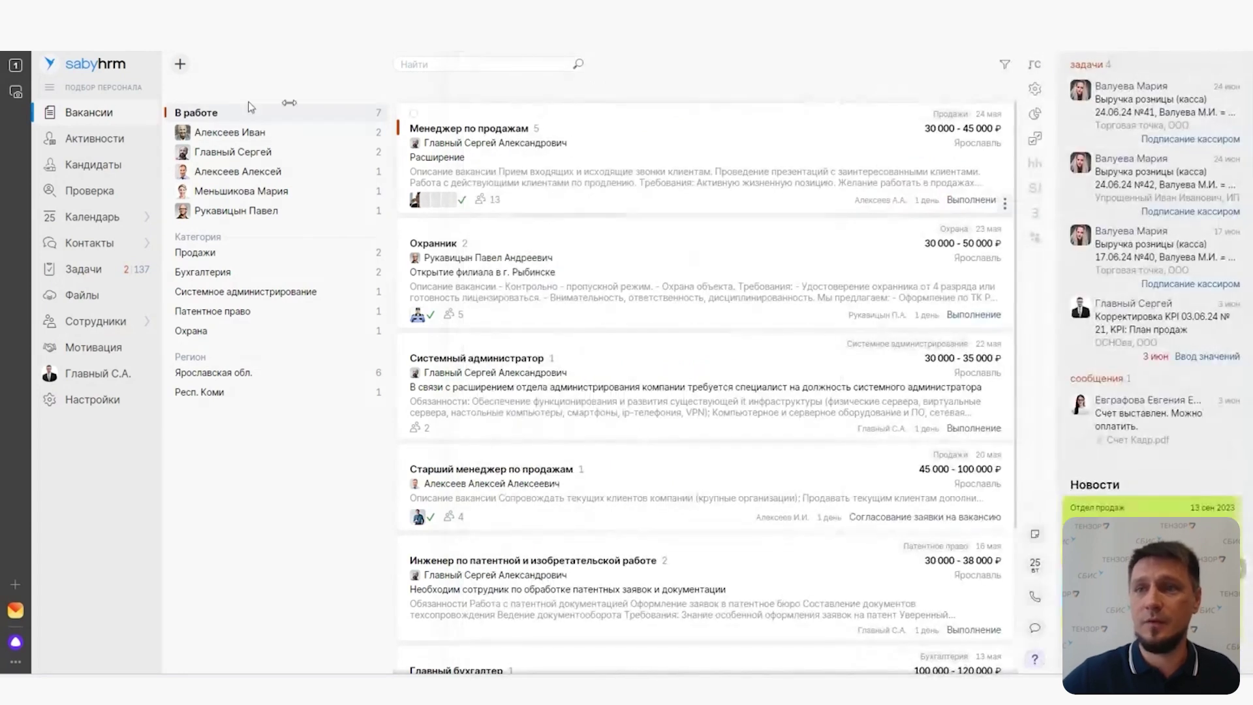
Go to the Кандидаты database, dismiss its intro hint and open the card of the 35-year-old sales manager candidate from Ярославль
left_click(100, 163)
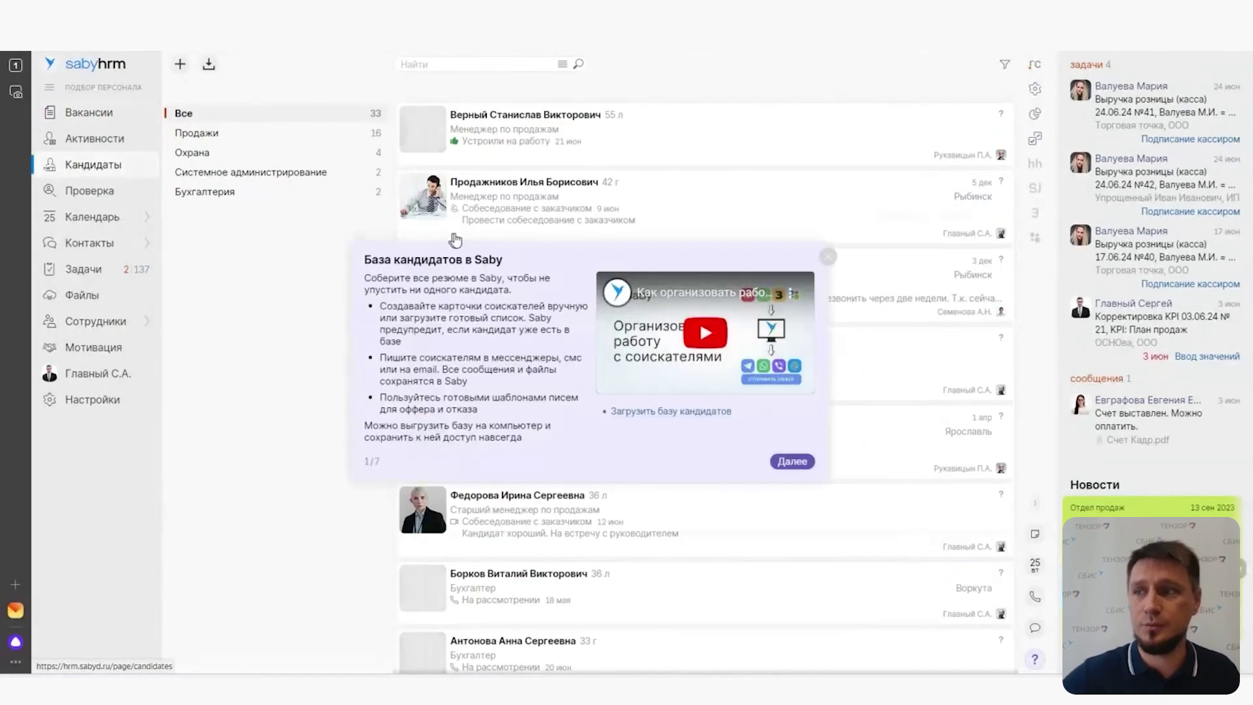
left_click(827, 257)
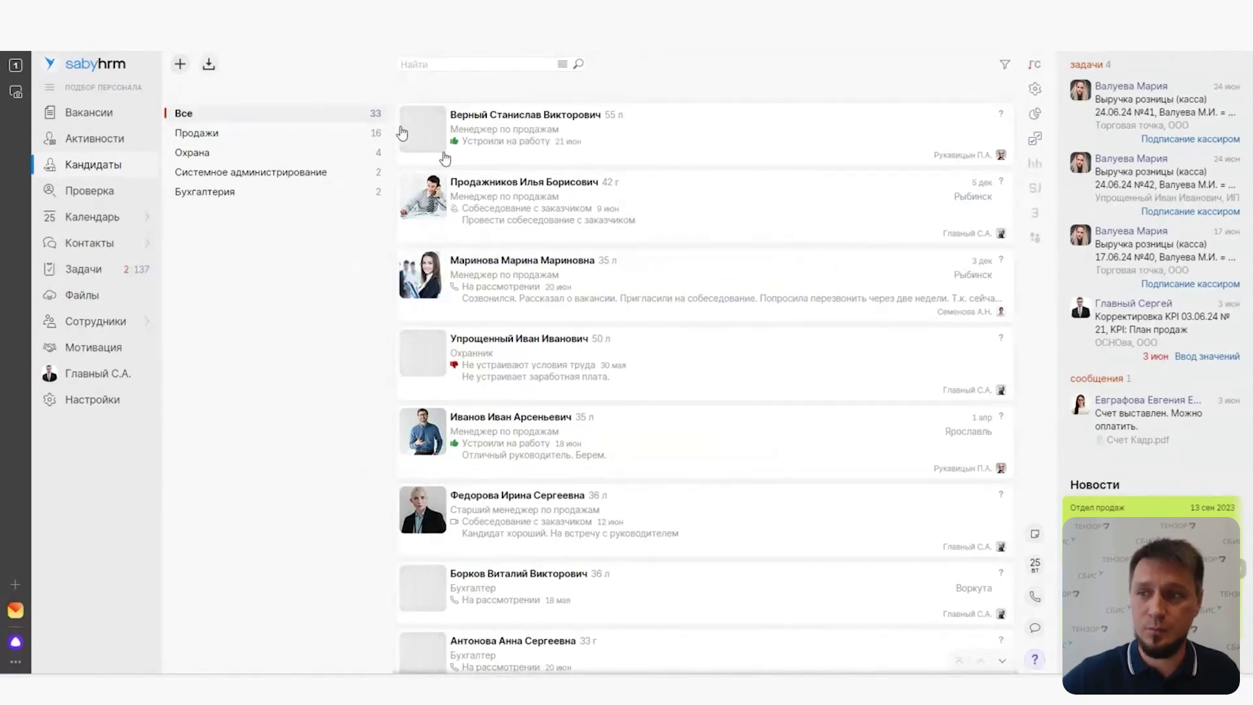
left_click(693, 453)
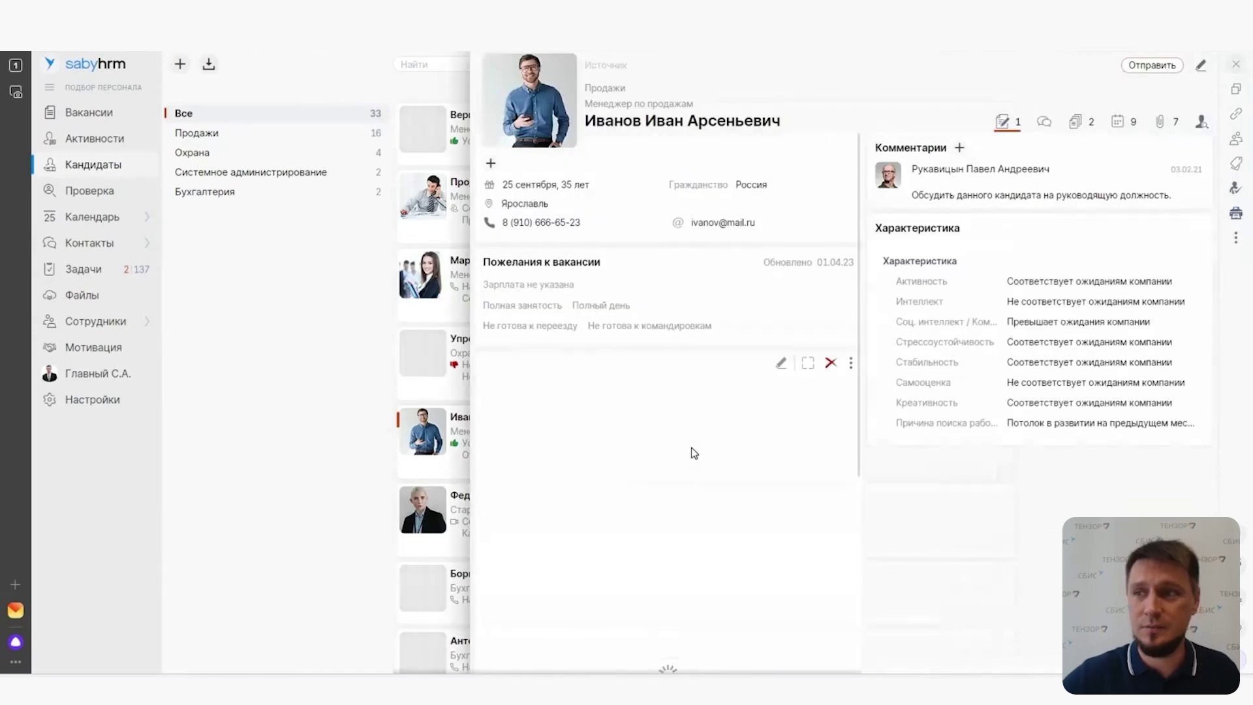
Start an email to the candidate from the template Приглашение на собеседование and set the interview date to 26.06.24
left_click(1157, 74)
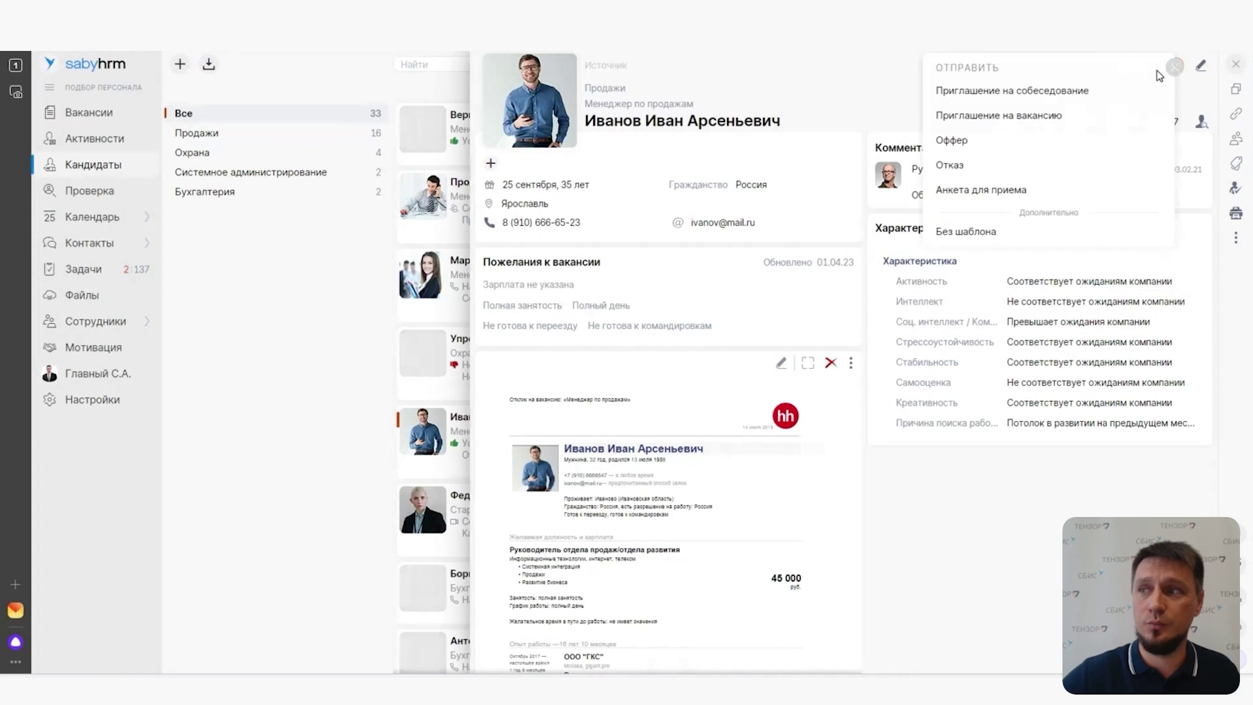
left_click(1035, 90)
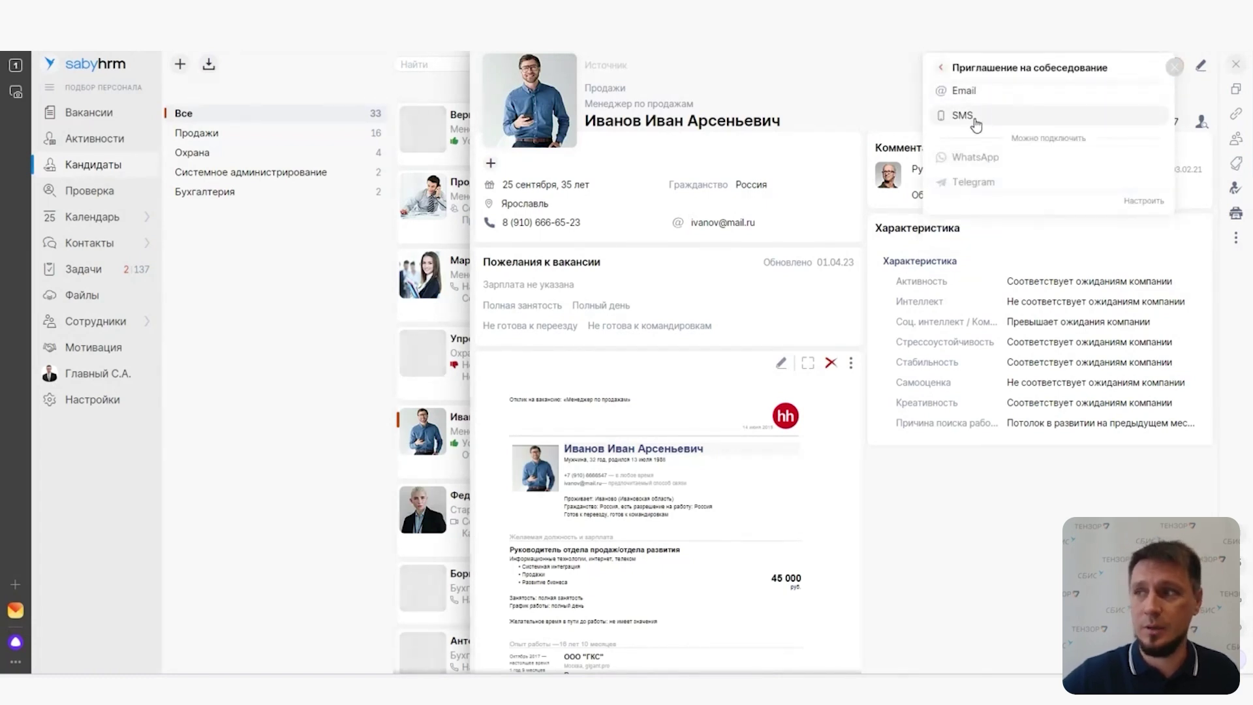
left_click(964, 91)
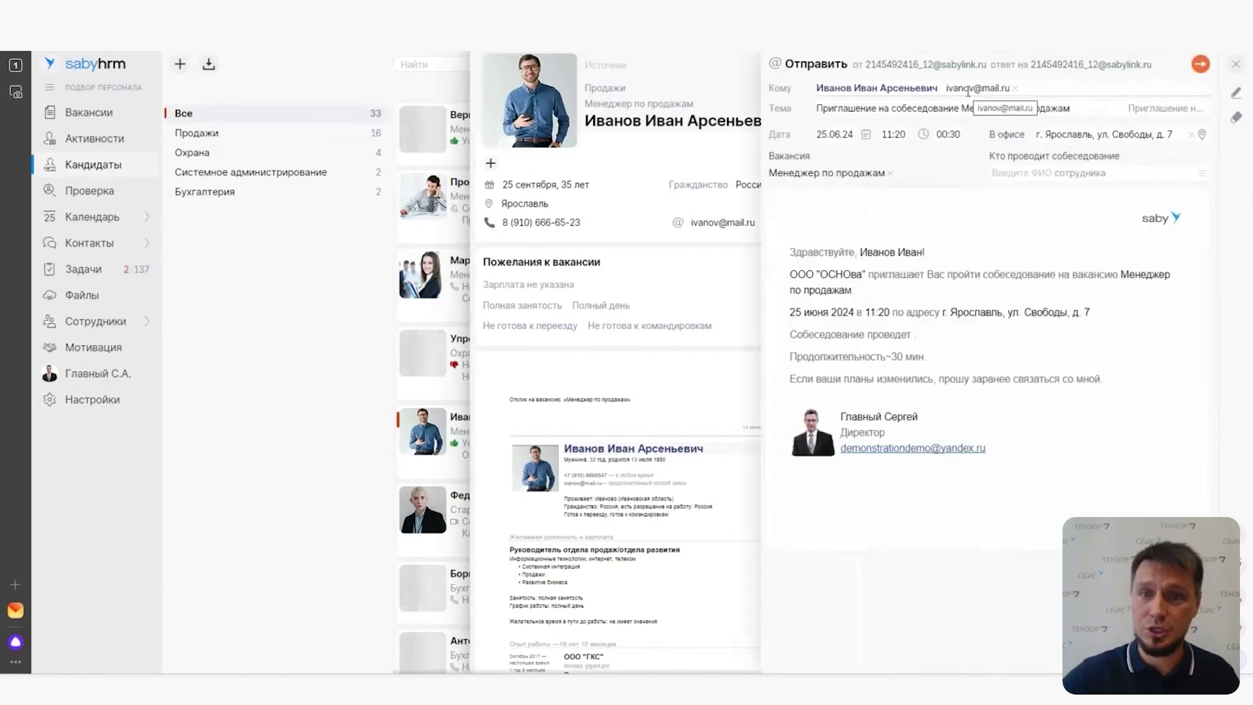
left_click(865, 136)
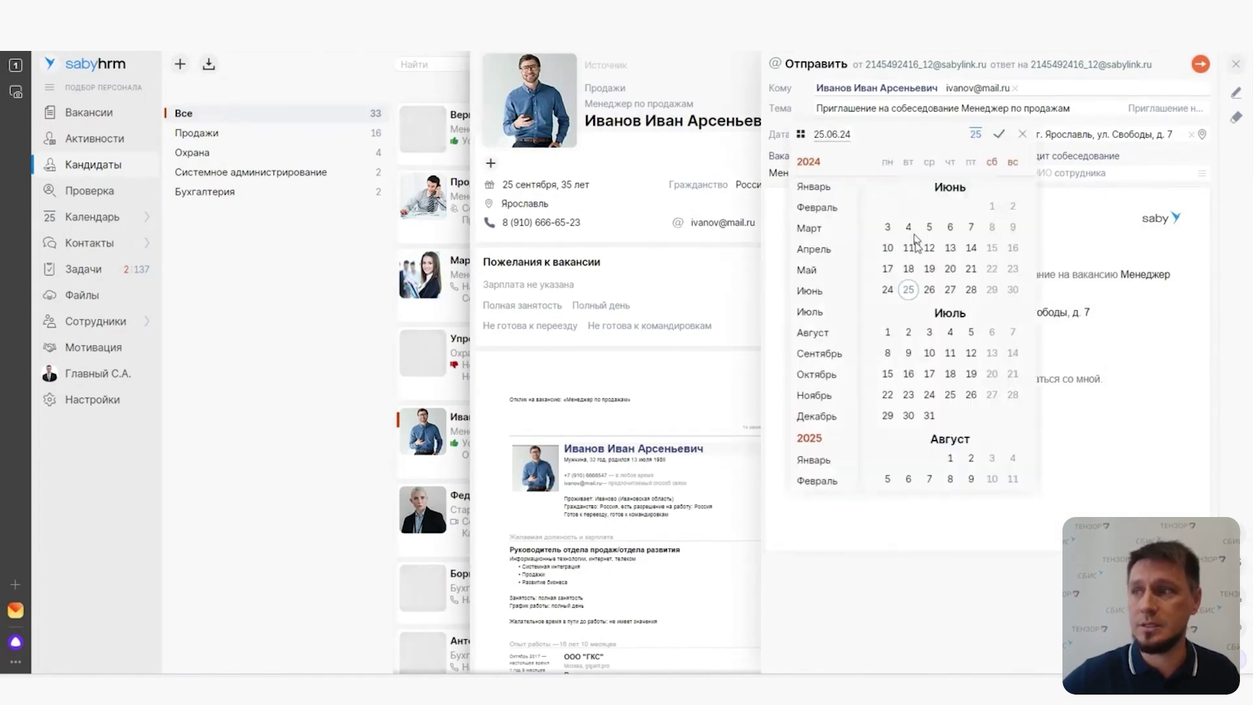
left_click(929, 289)
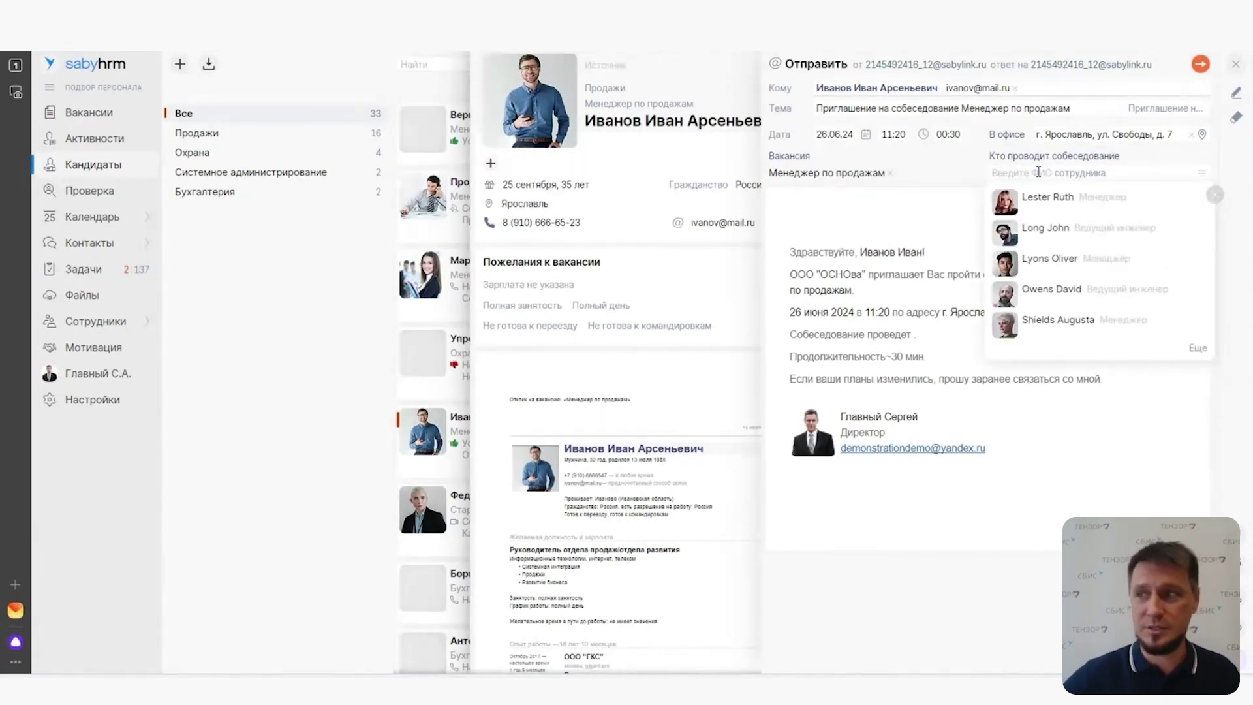
Find the company director in the employee directory and assign him as the person conducting the interview
left_click(1080, 177)
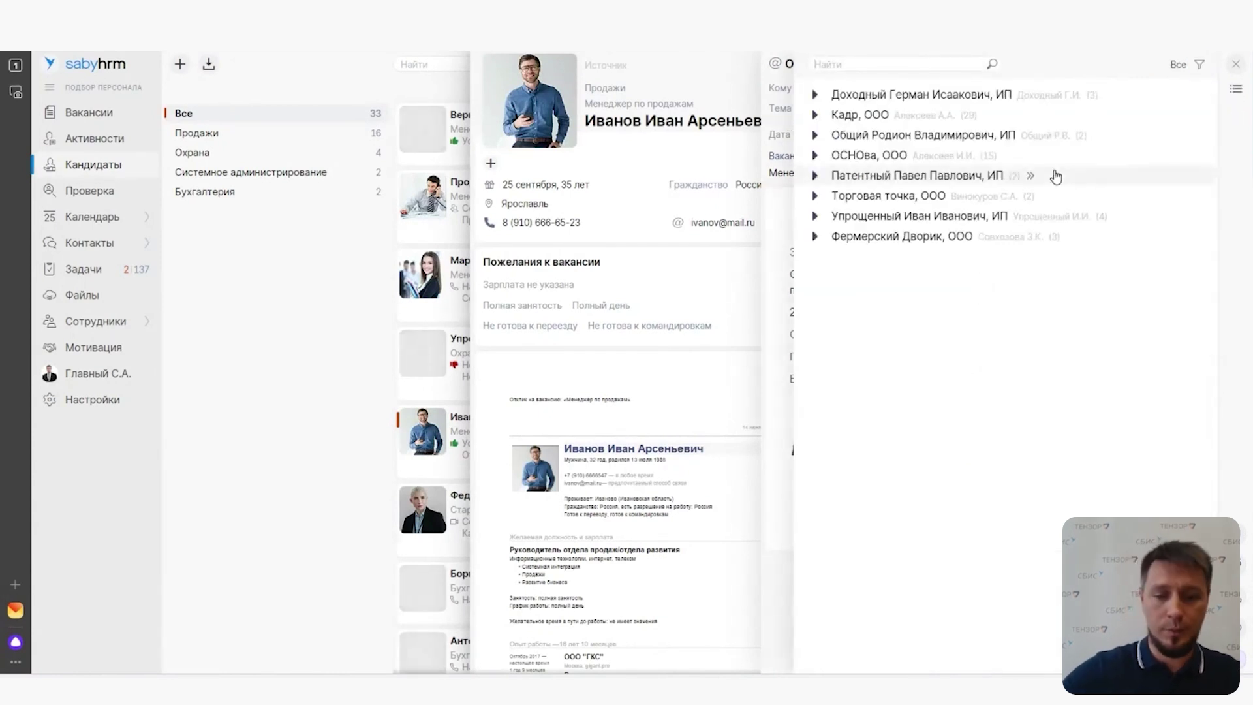
type("главн")
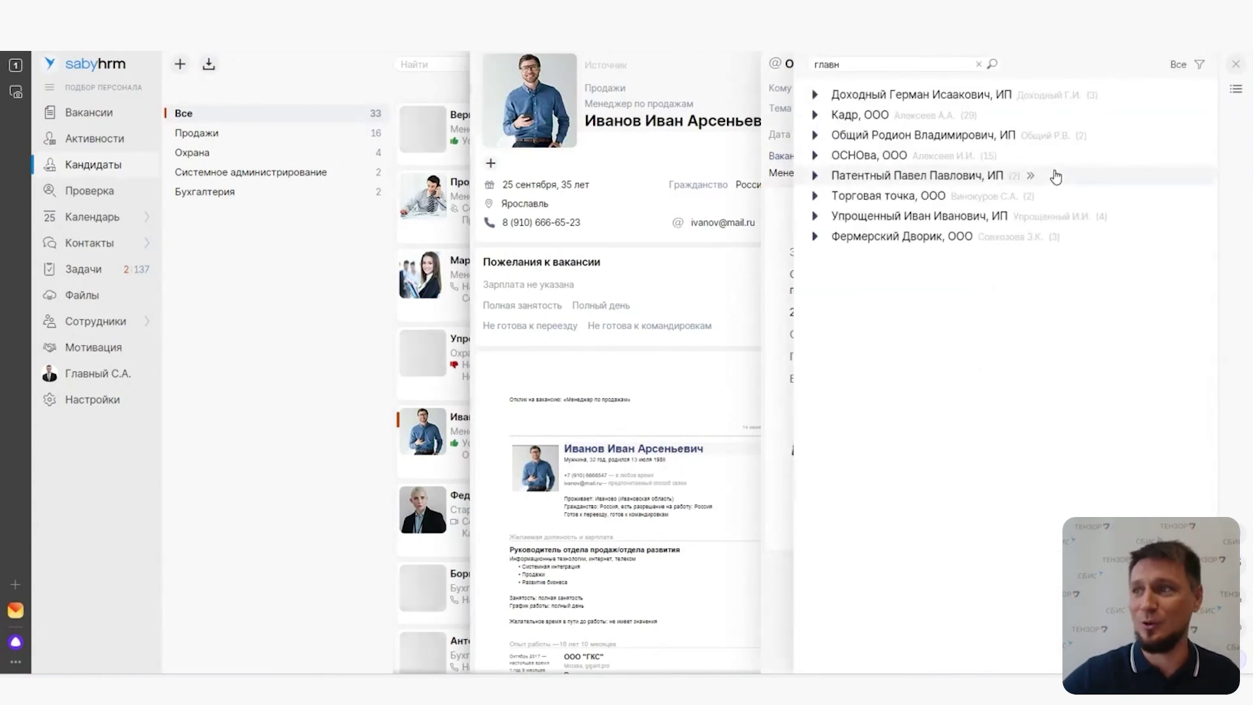
left_click(1025, 128)
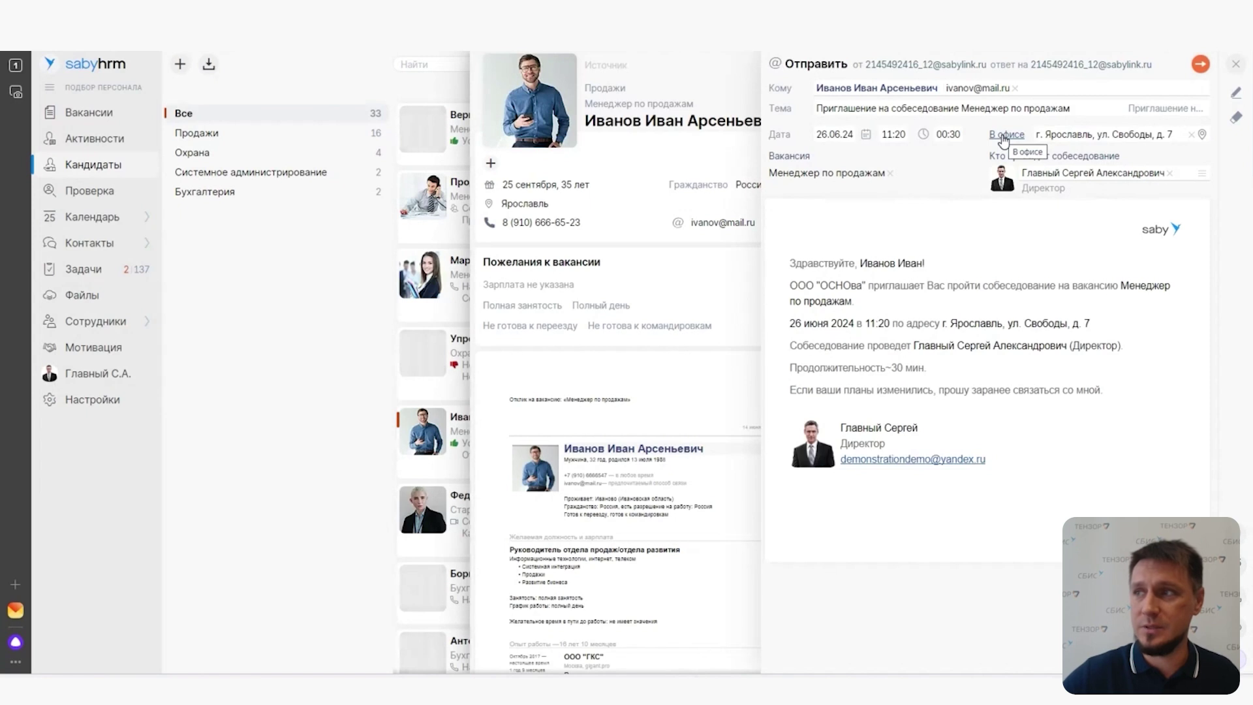
Change the interview format to По видео, send the invitation and close the candidate's card
left_click(1004, 137)
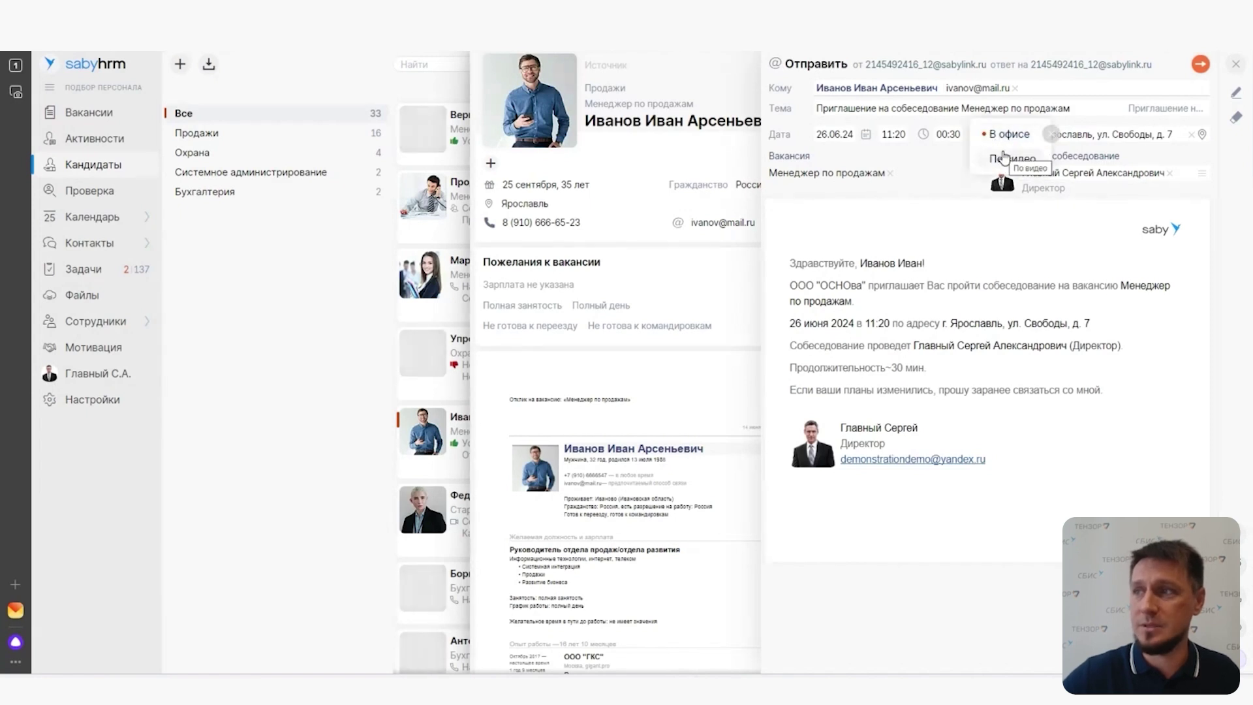
left_click(1004, 158)
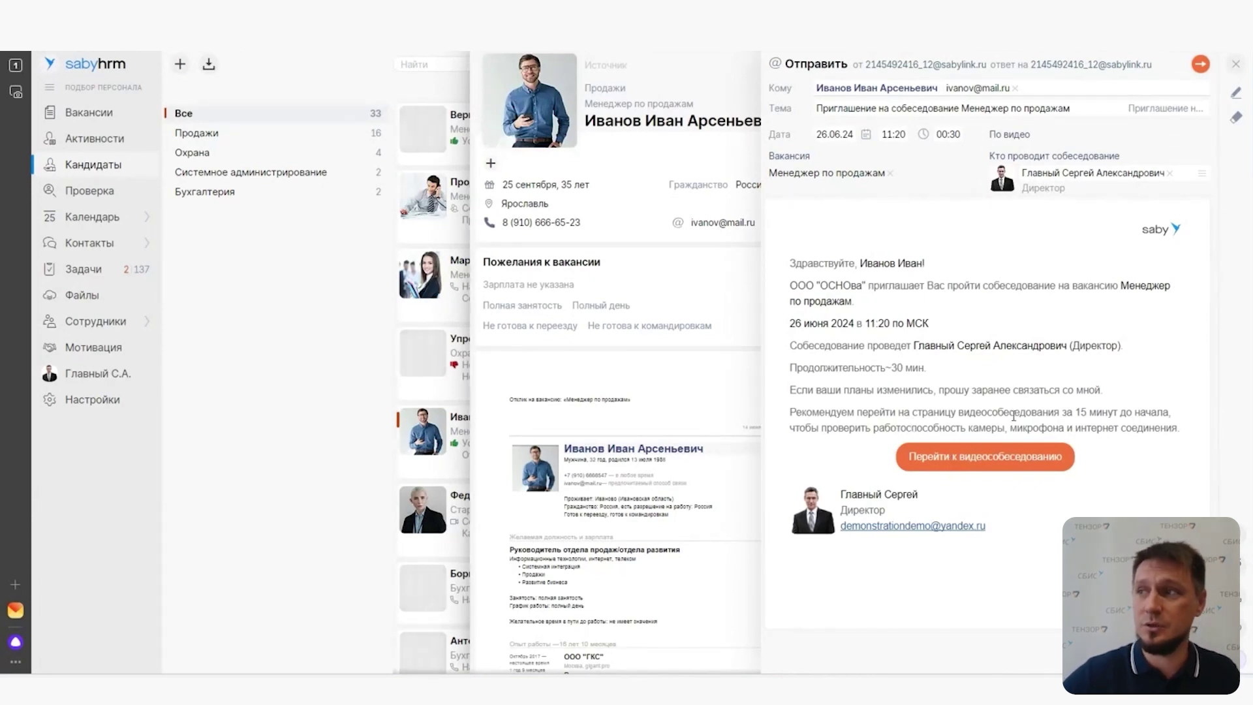
left_click(1201, 65)
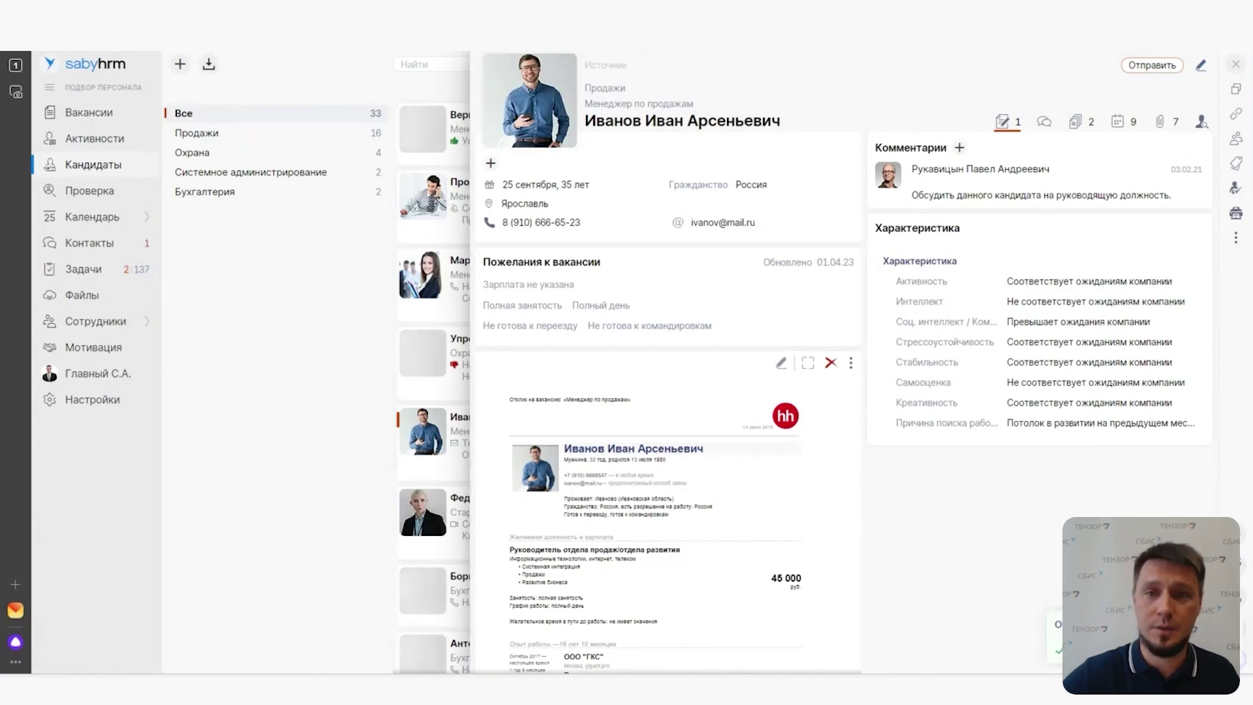
left_click(1235, 68)
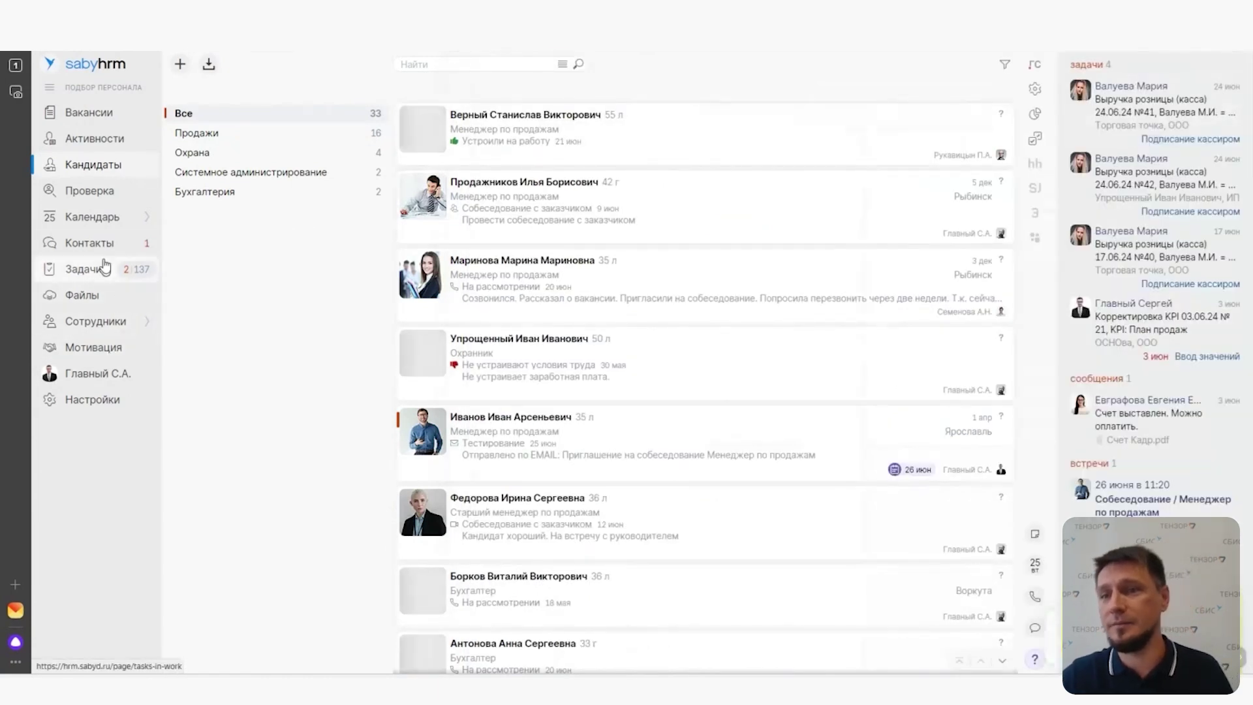
Open the 26 June 11:20 interview in the Календарь, add a reminder За 5 минут and save the event
left_click(109, 219)
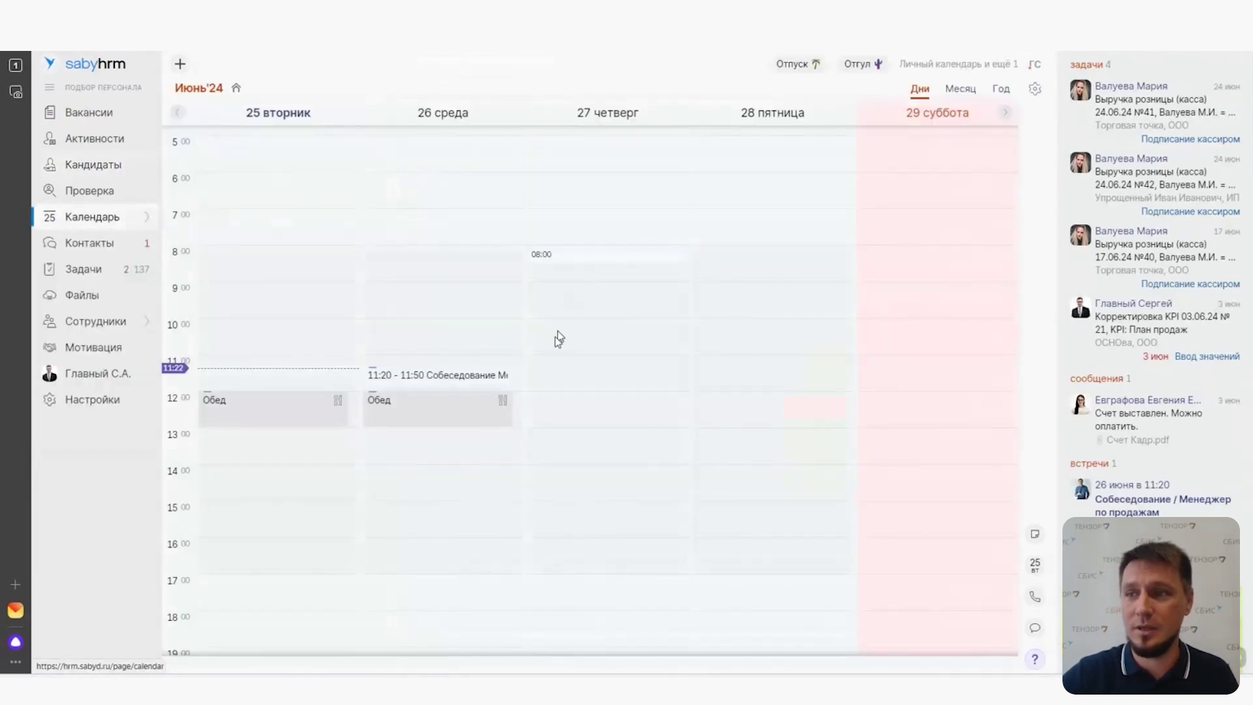
left_click(446, 380)
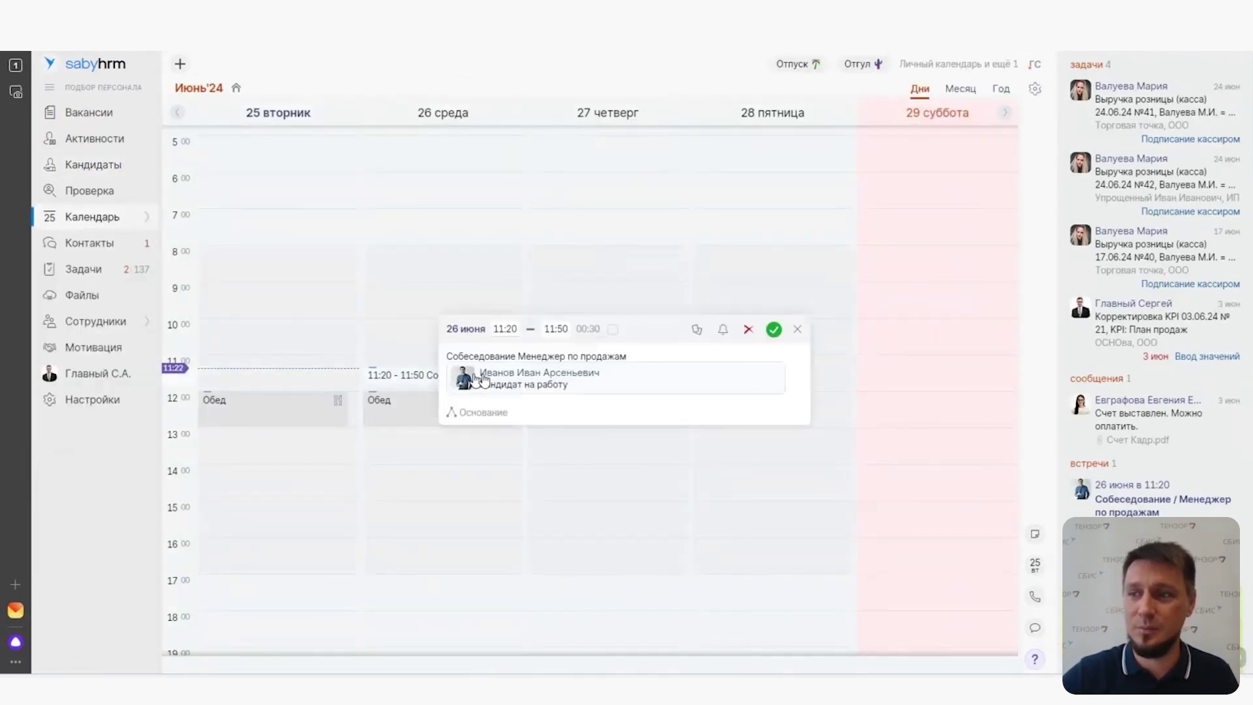
left_click(722, 330)
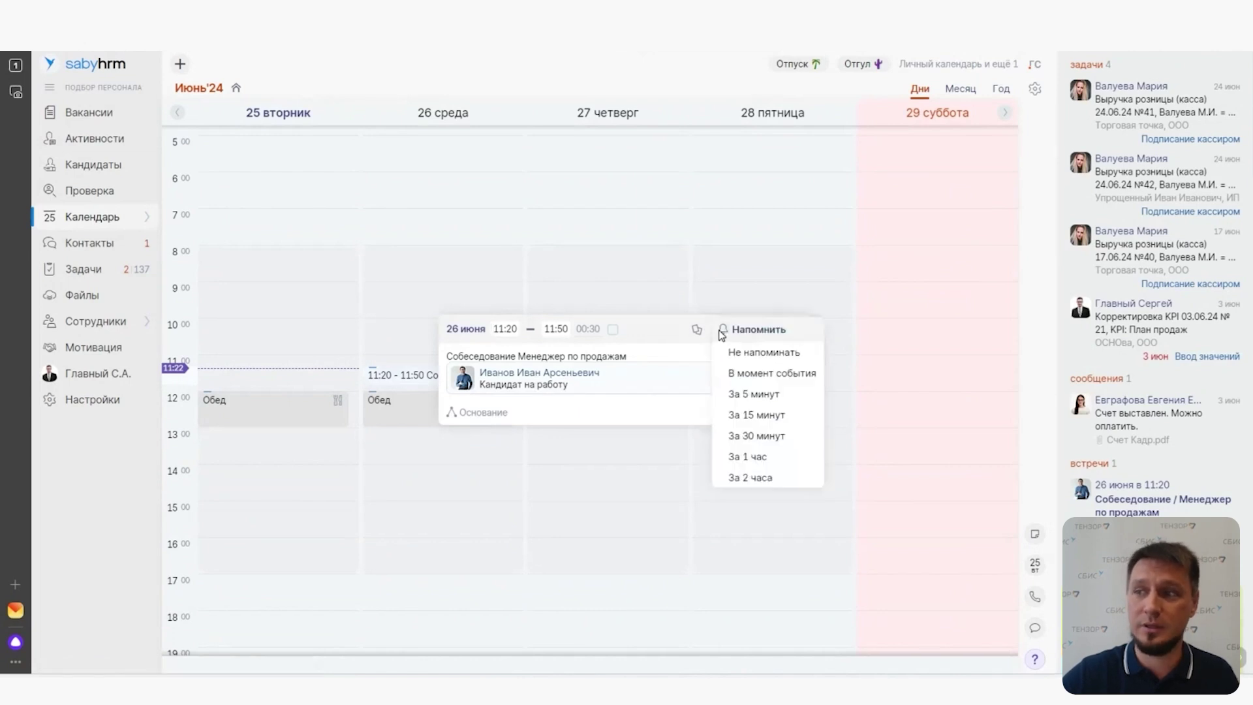
left_click(721, 394)
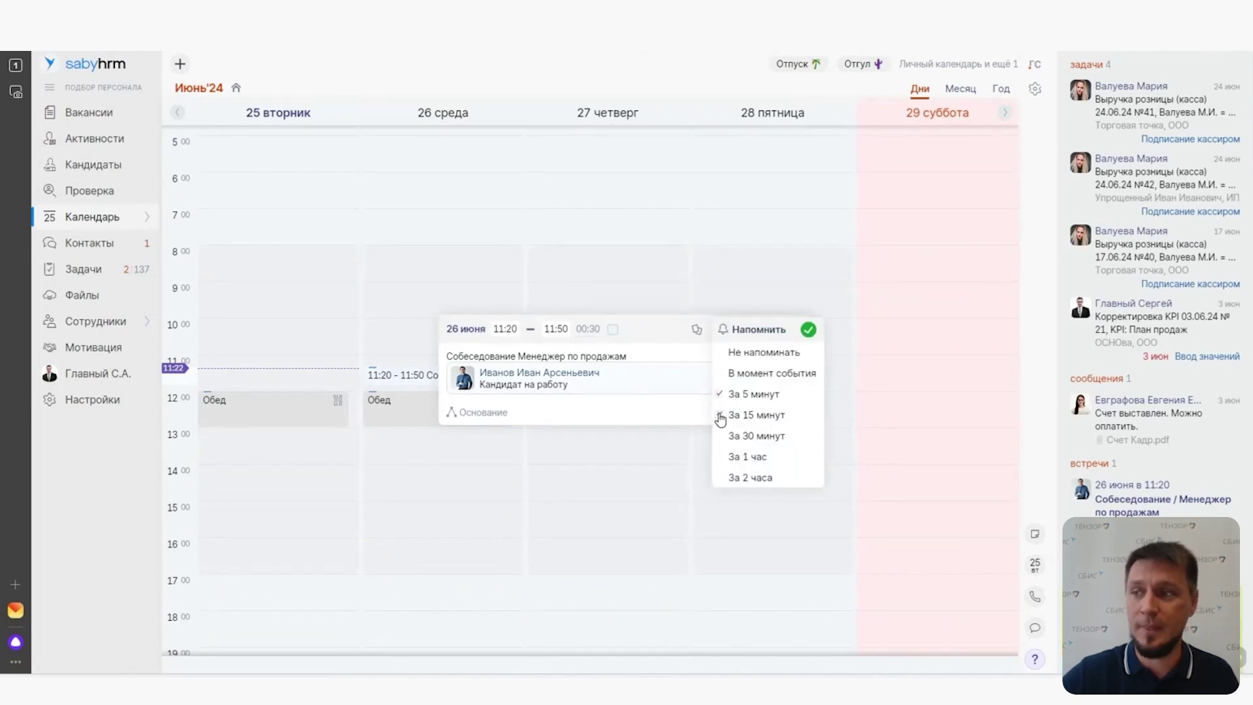
left_click(809, 330)
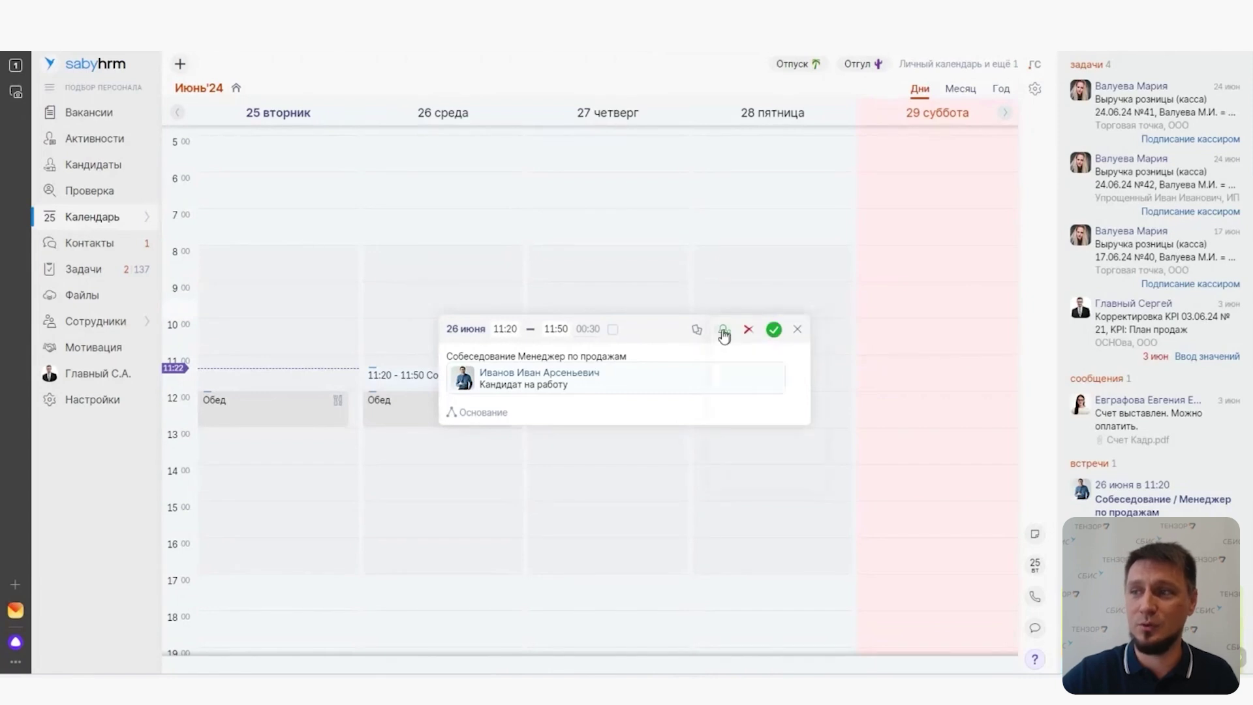
left_click(774, 330)
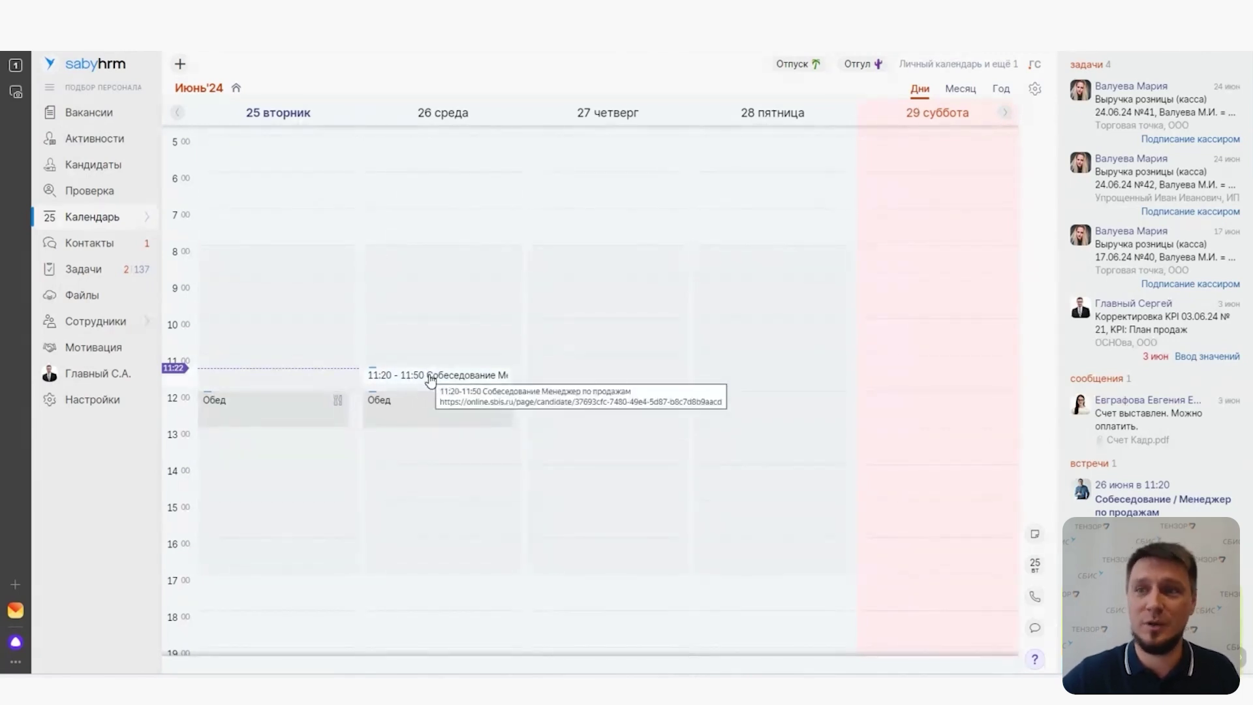
Open the first candidate's card in Кандидаты and email him the Анкета для приема template
left_click(121, 169)
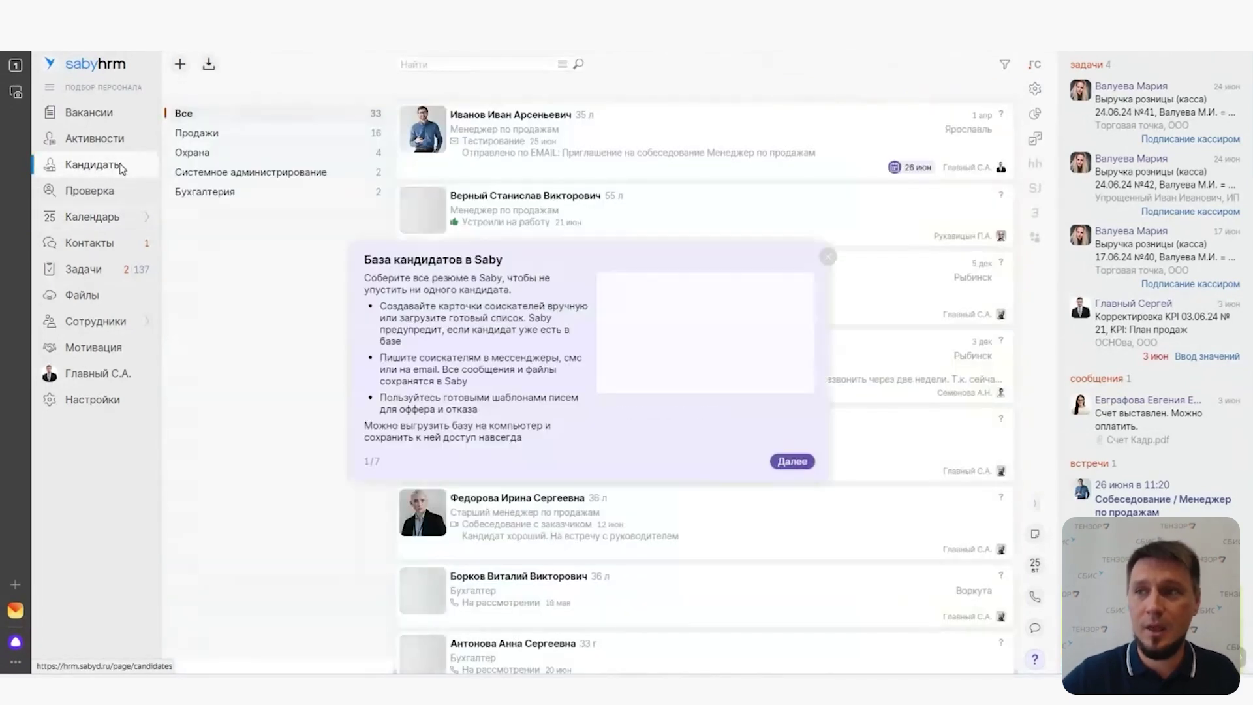
left_click(829, 258)
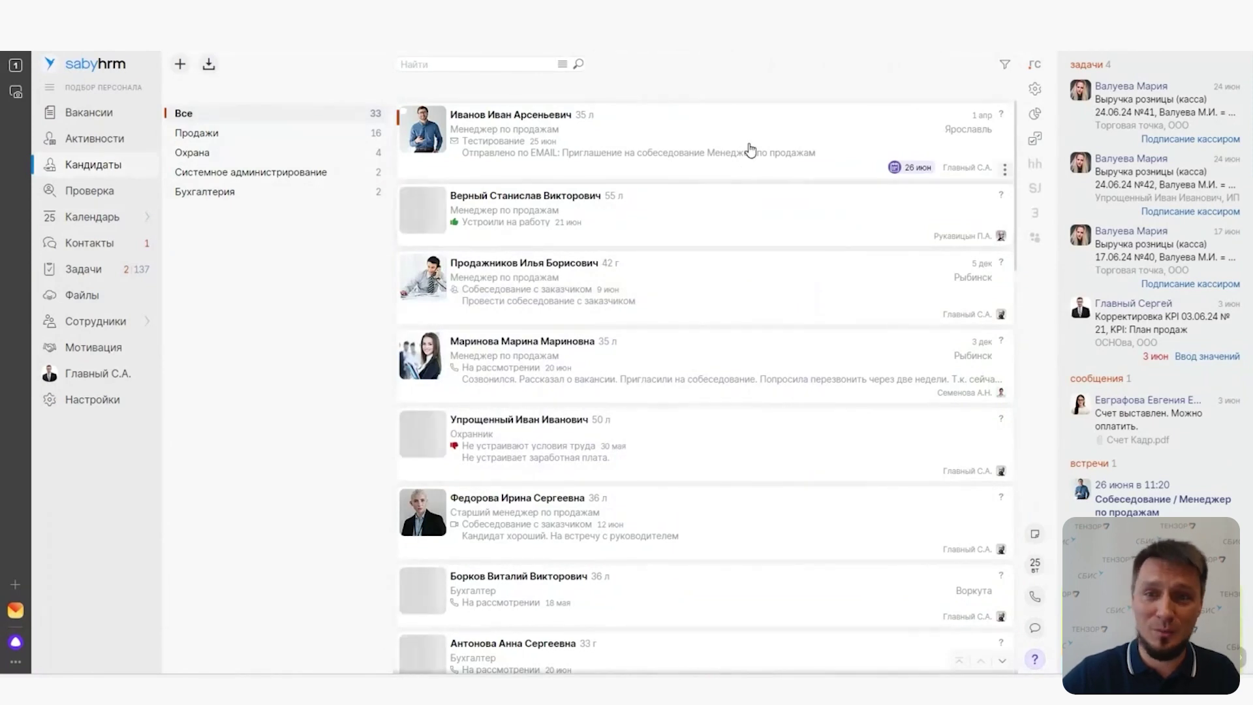
left_click(750, 150)
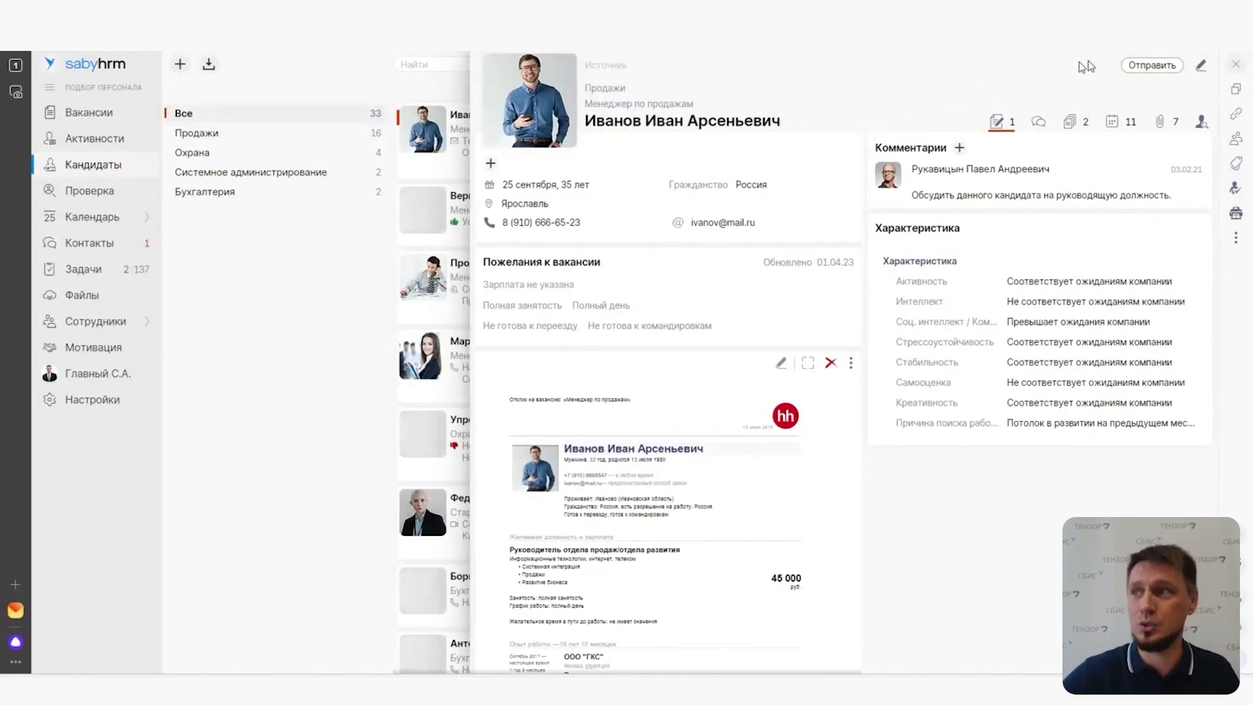
left_click(1144, 66)
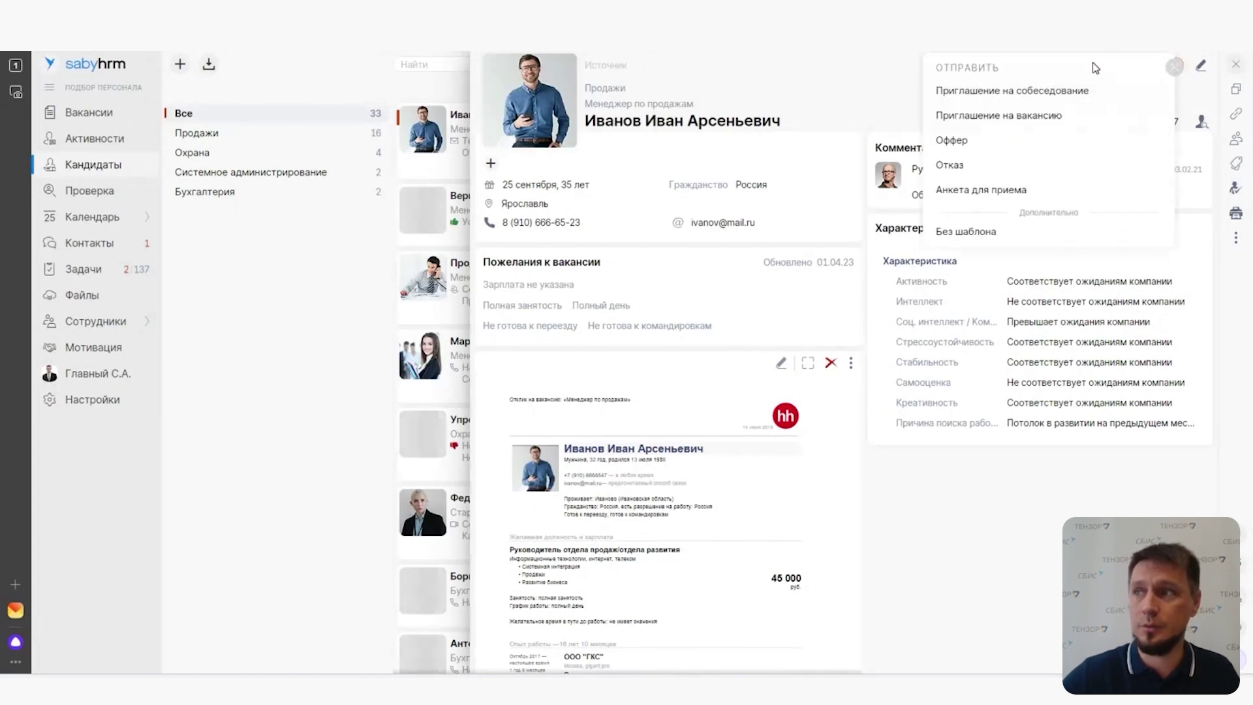
left_click(993, 190)
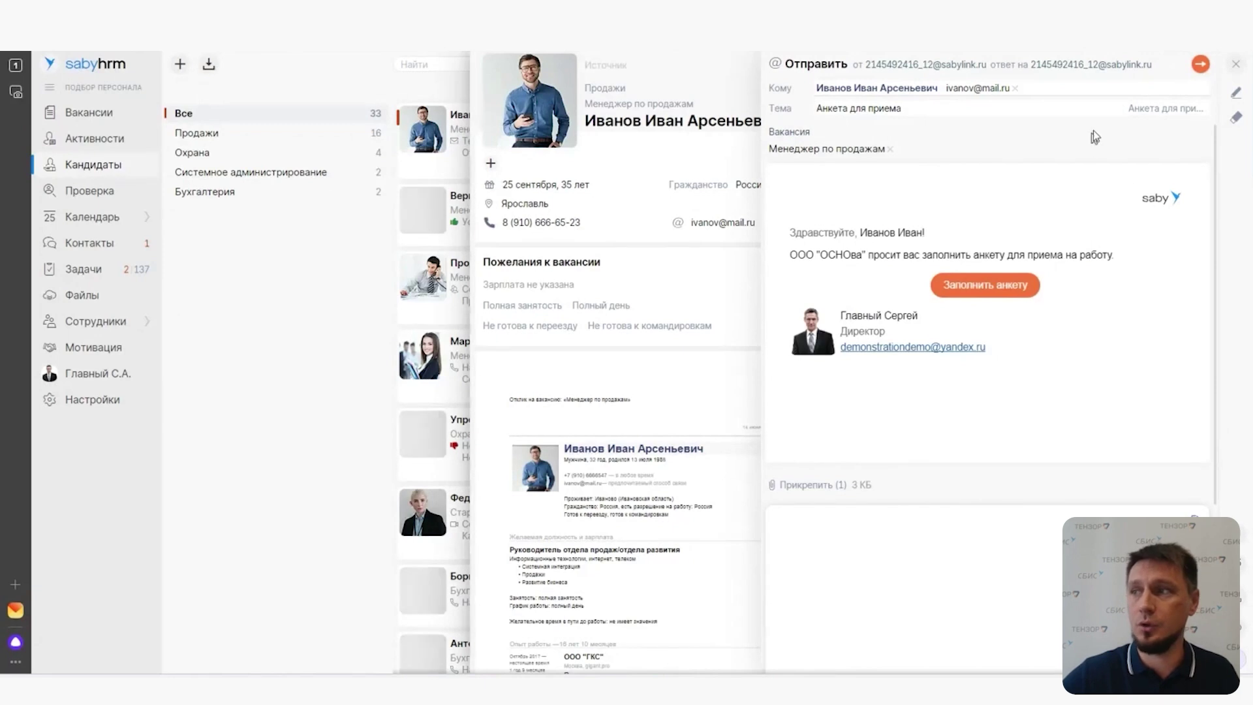
left_click(1202, 65)
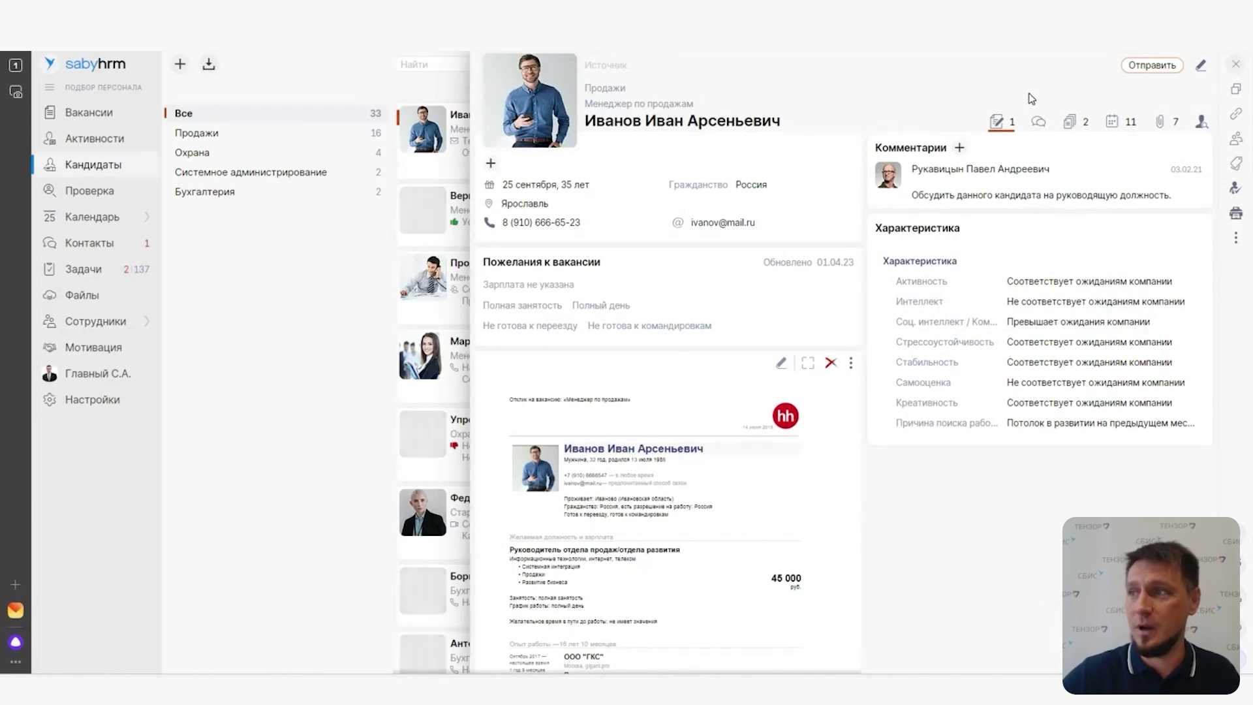
Review the candidate's event history and the event types that can be added, including the Плановый контакт options
left_click(1122, 123)
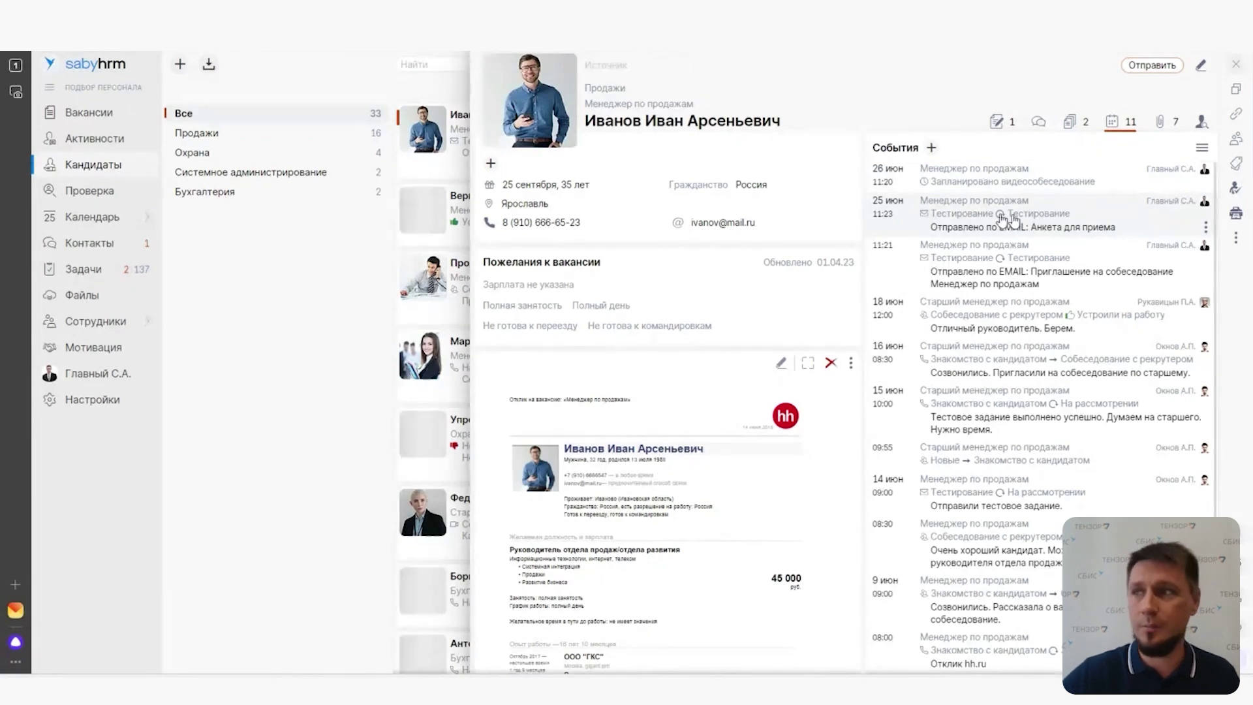
left_click(931, 149)
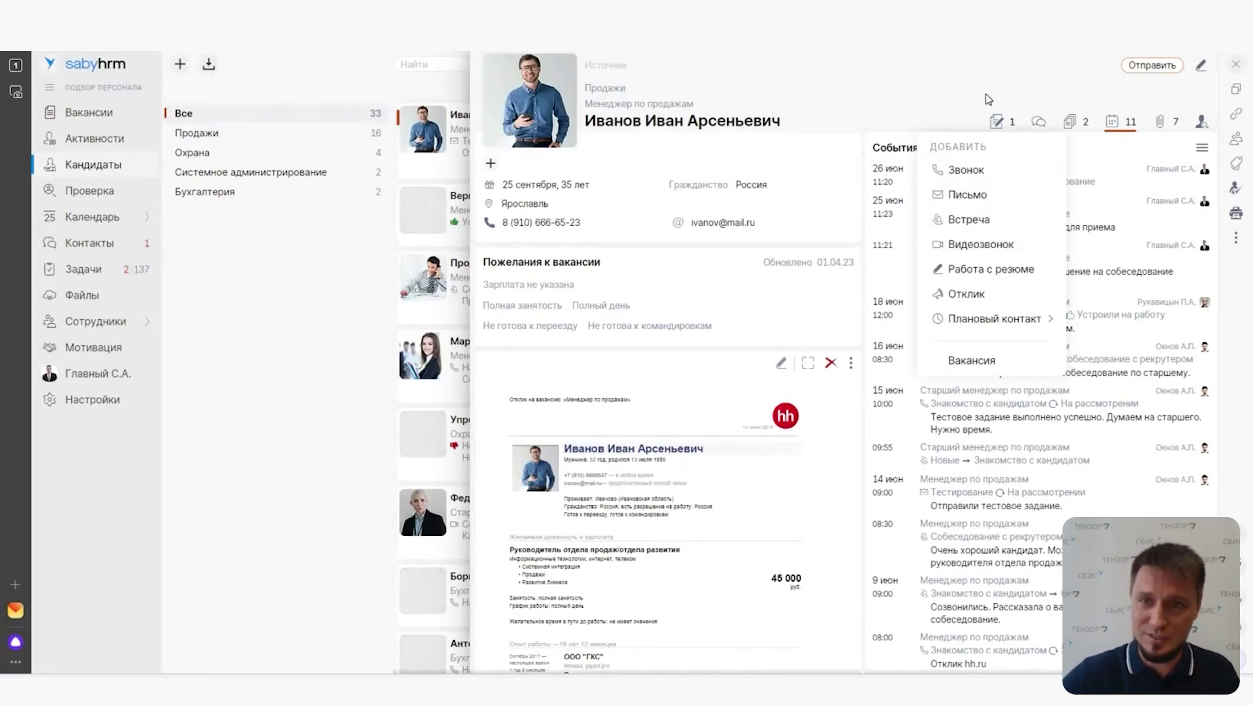
mouse_move(997, 329)
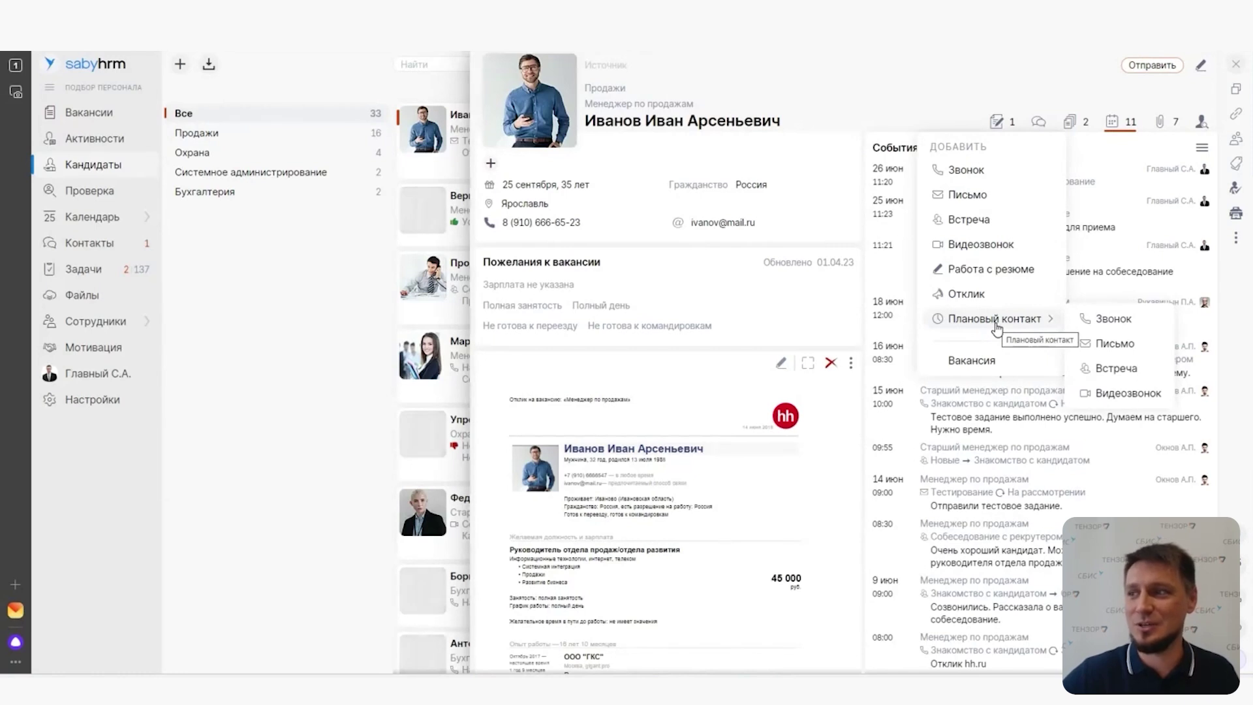
left_click(1003, 88)
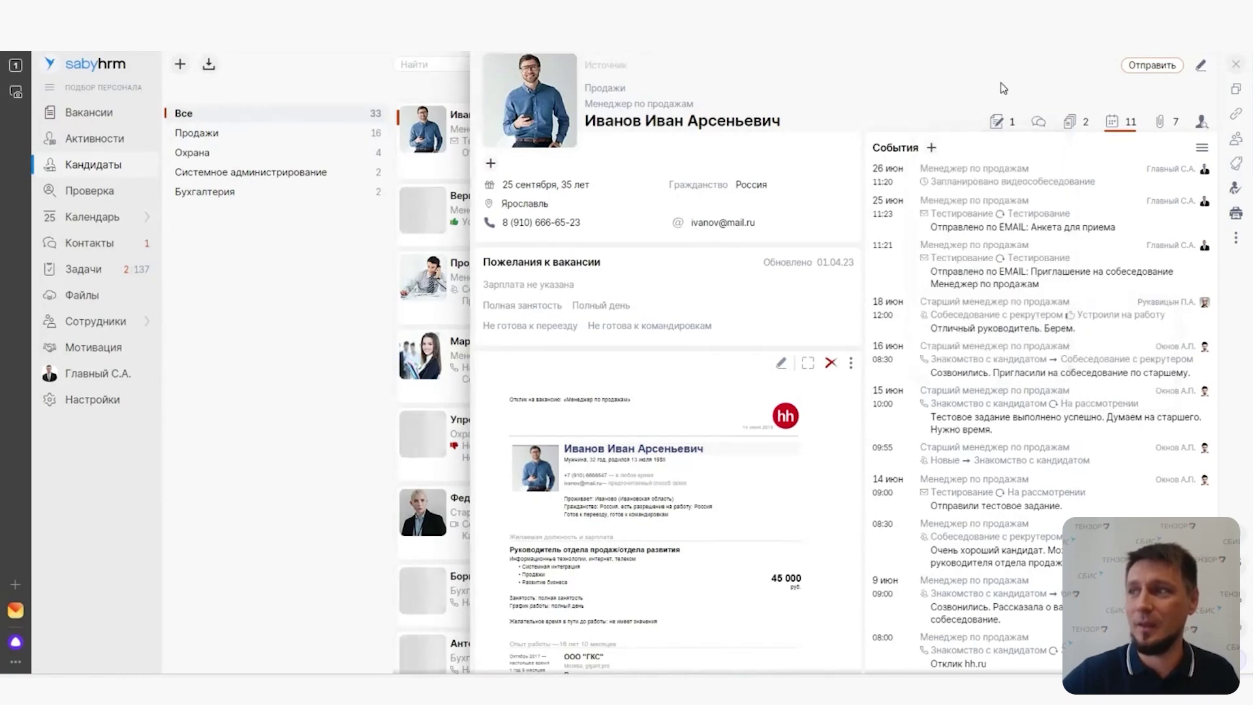
Look at the sent Анкета для приема event and open the questionnaire form from the candidate's card
left_click(1088, 220)
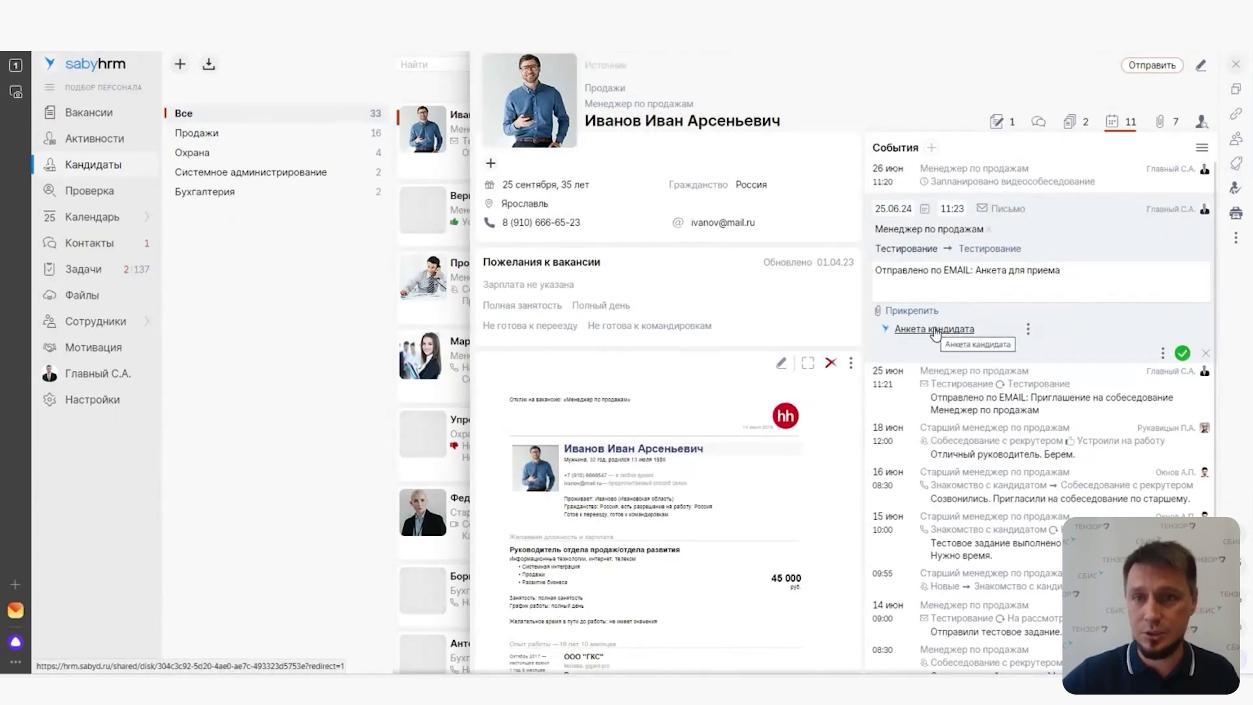
left_click(1163, 125)
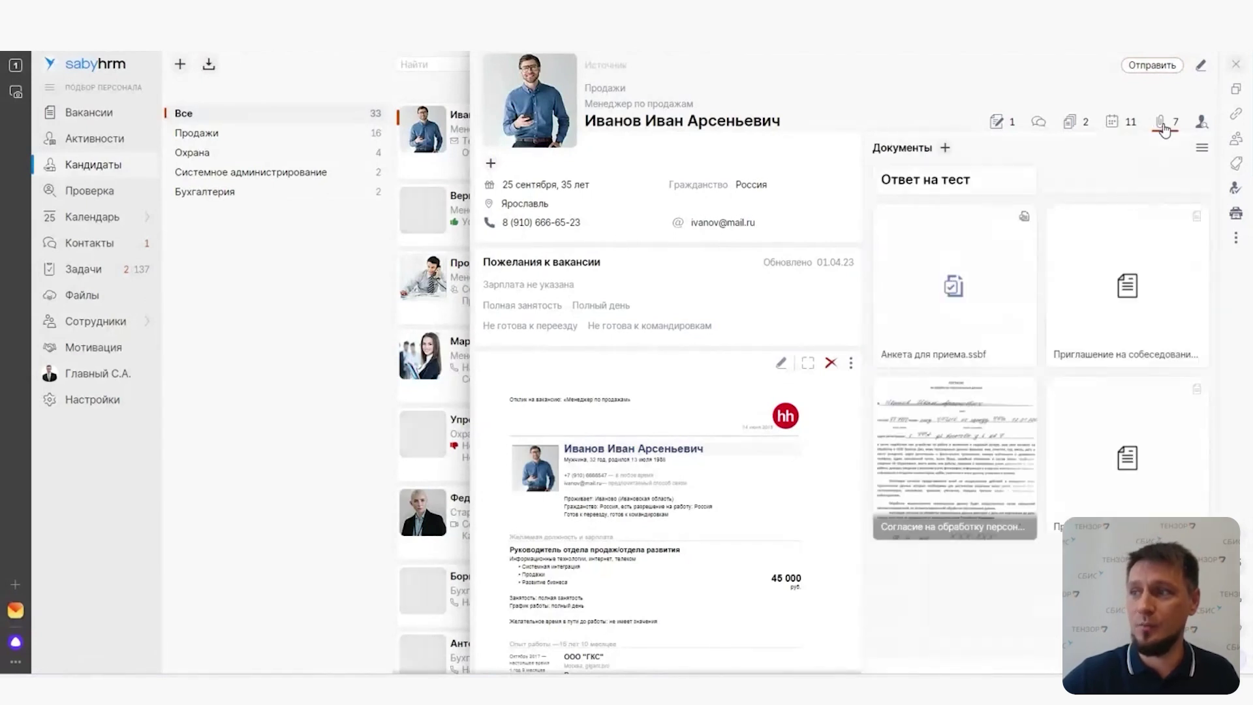
left_click(935, 271)
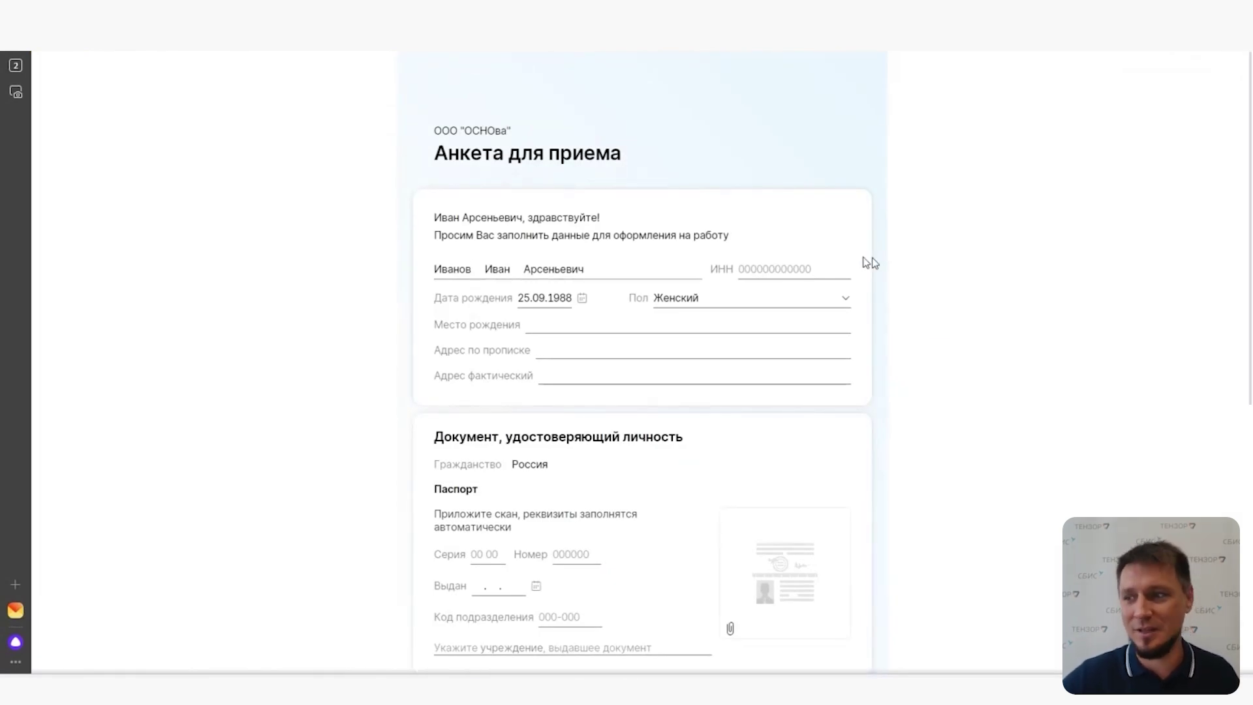
Attach Паспорт.png from Диск компании as the passport scan in the questionnaire
scroll(671, 209, "down", 4)
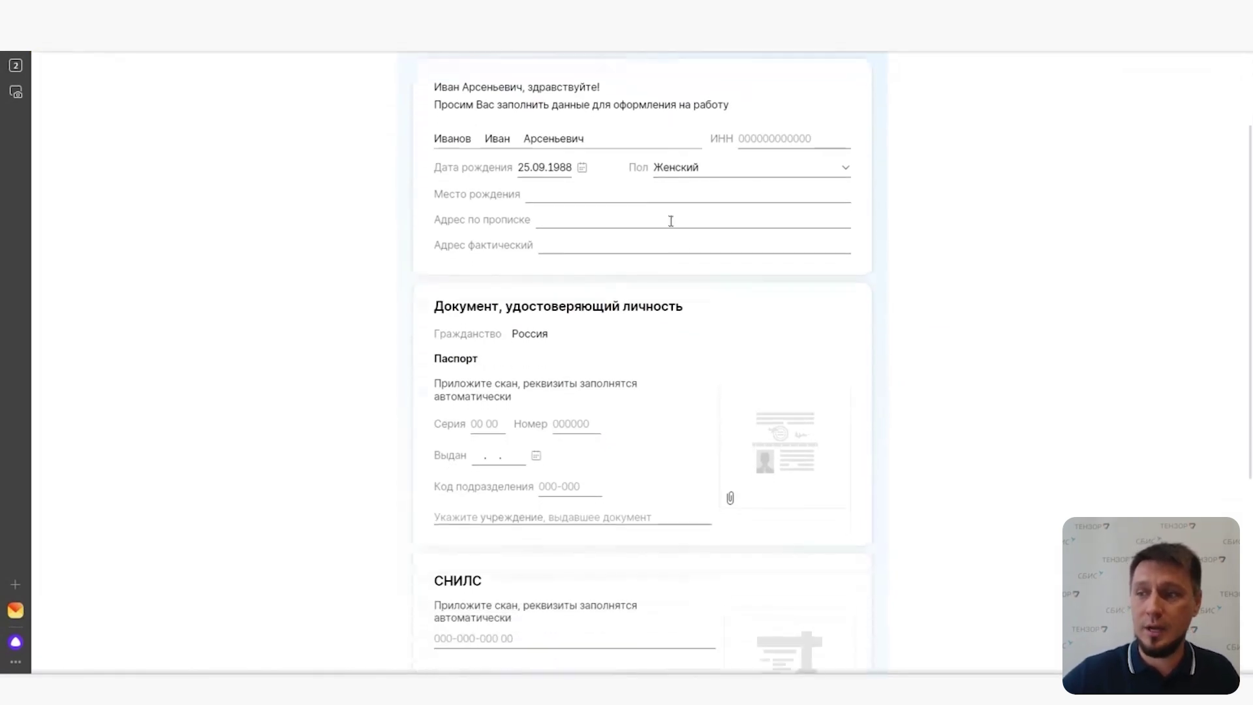
scroll(734, 313, "down", 2)
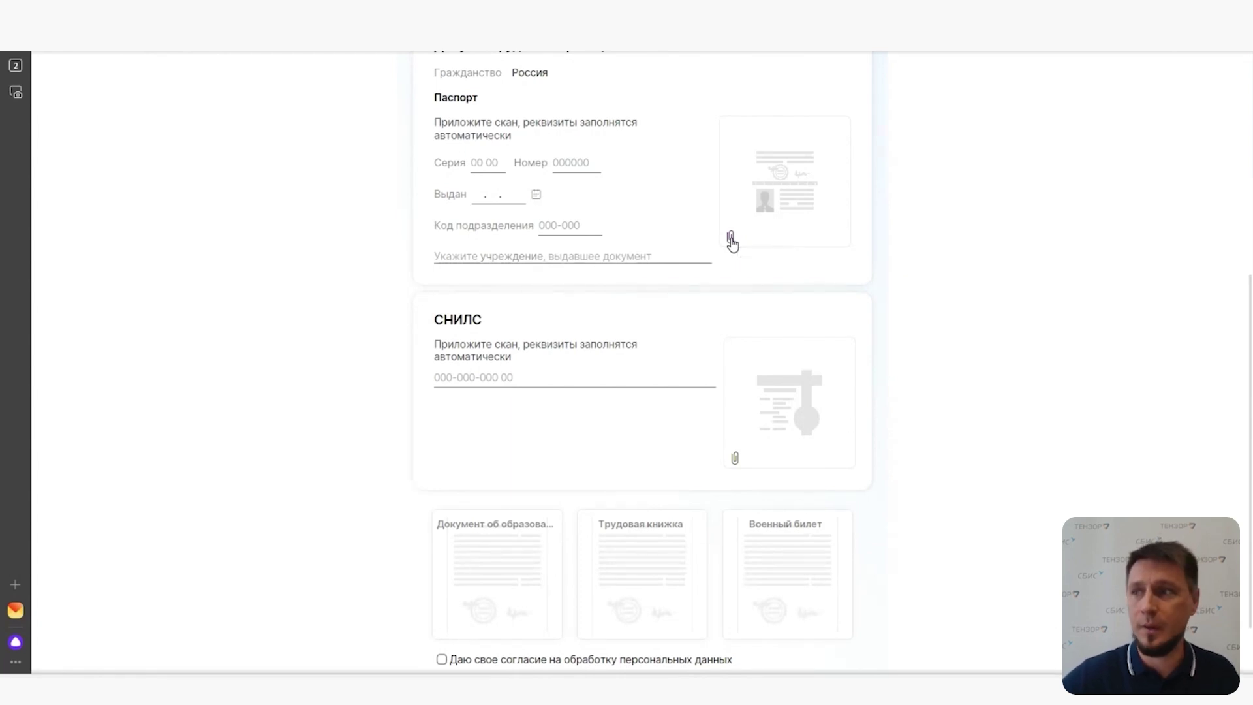
left_click(731, 242)
left_click(785, 308)
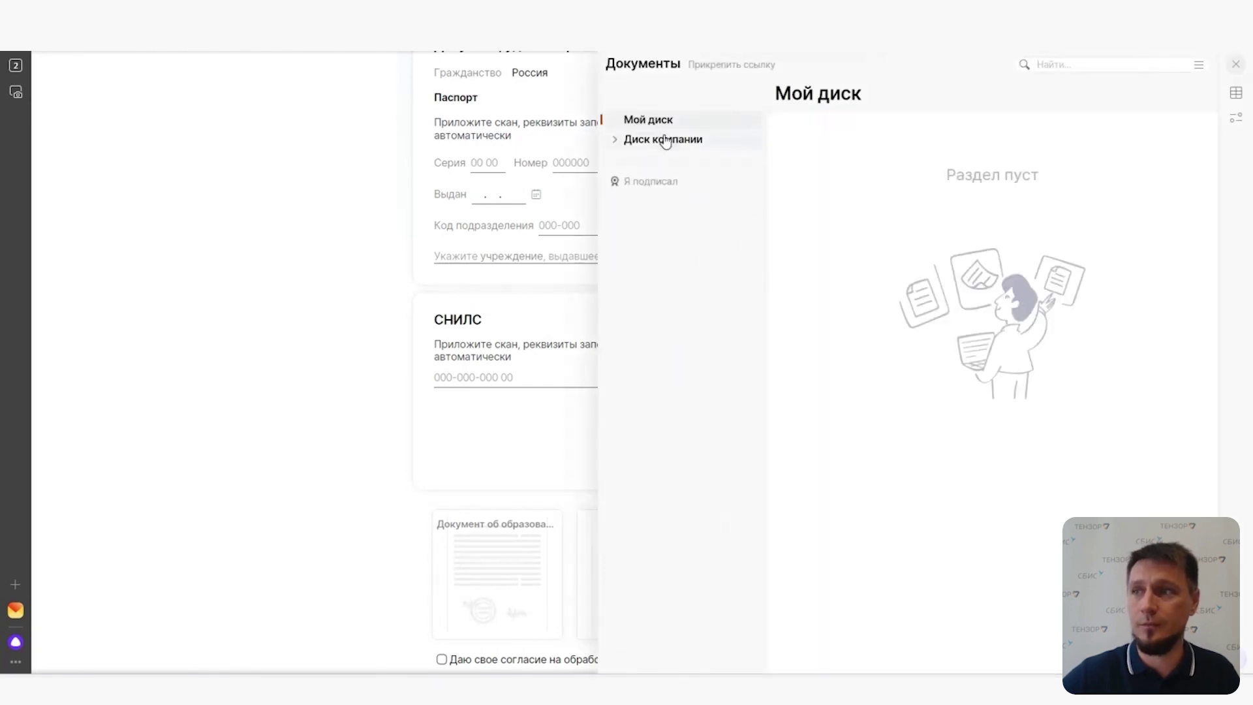
left_click(664, 140)
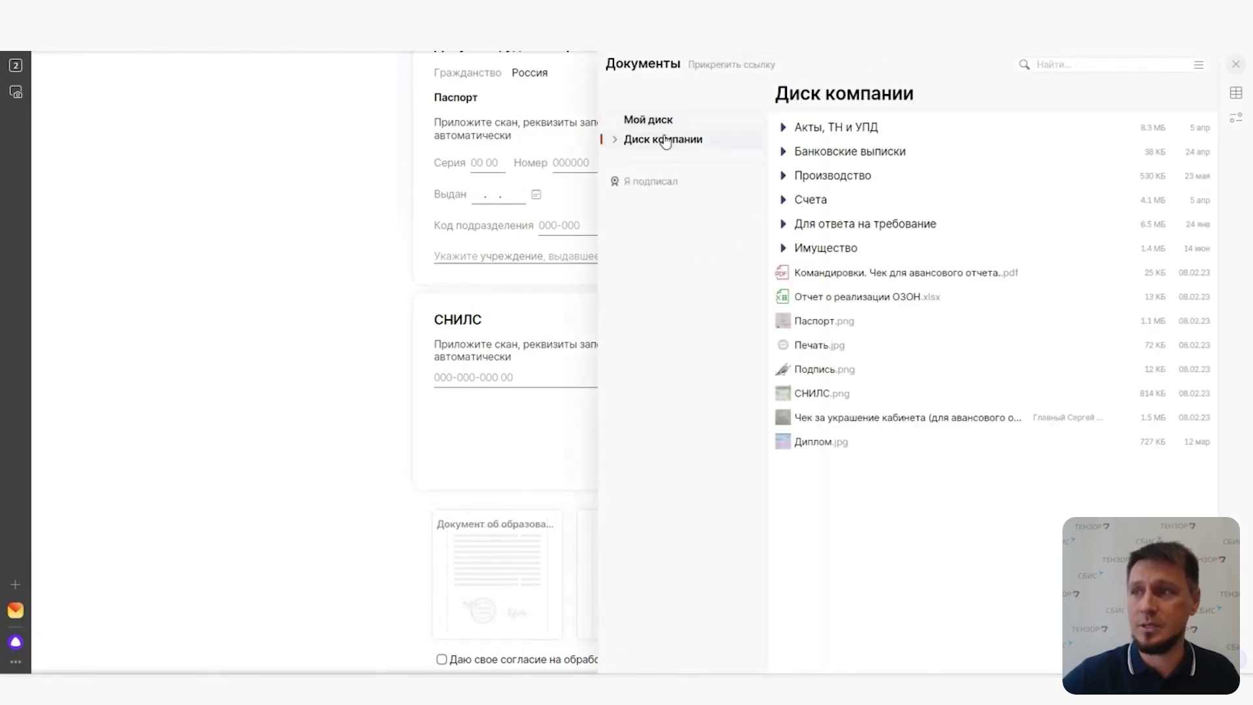
left_click(844, 322)
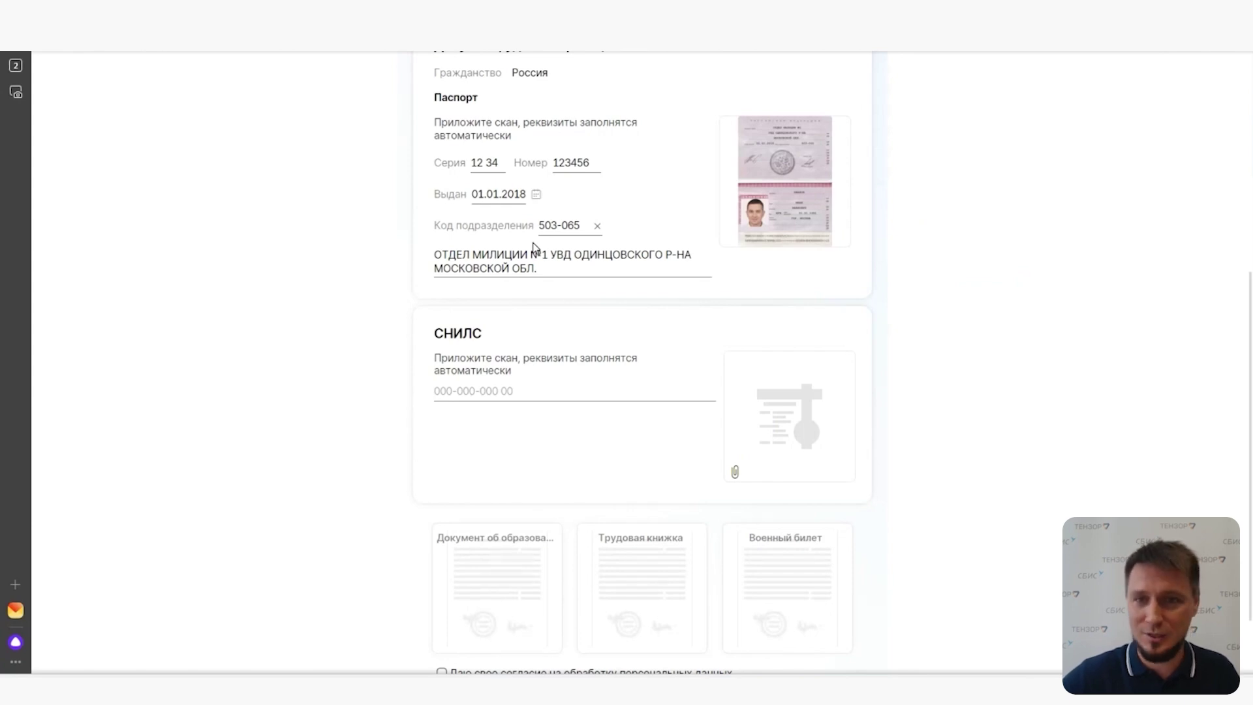
Attach СНИЛС.png from Диск компании as the scan in the questionnaire's СНИЛС section
left_click(738, 475)
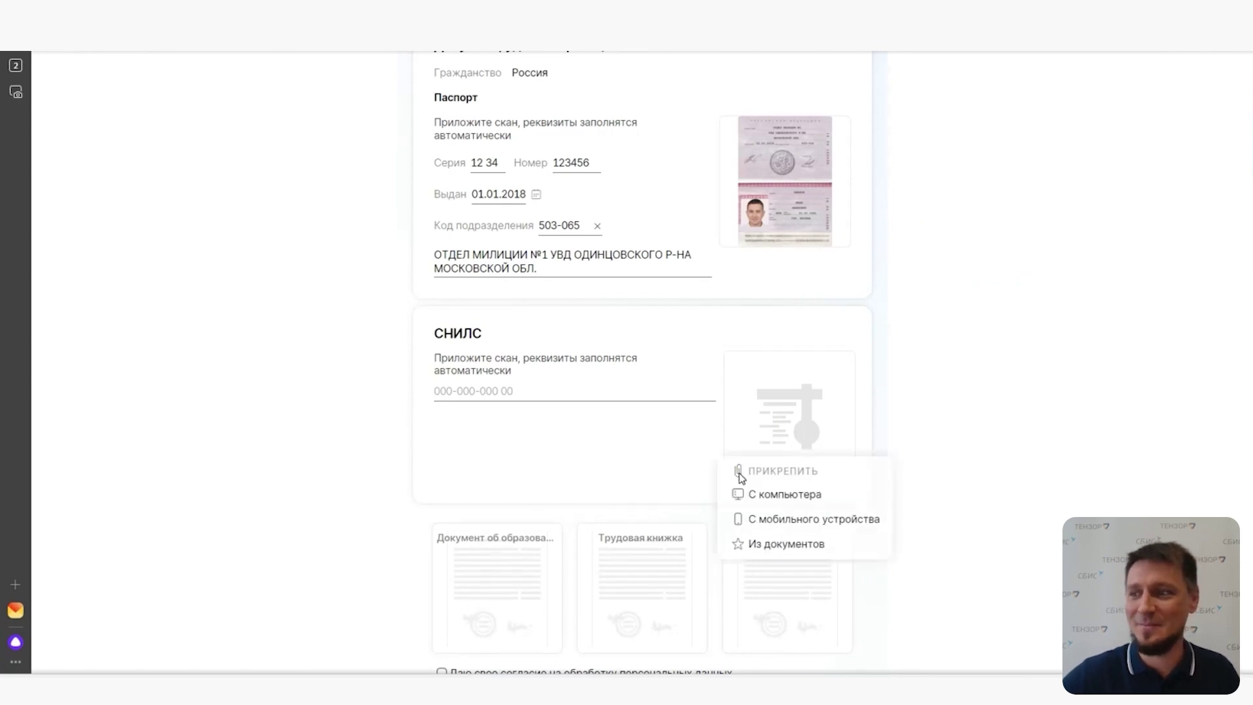
left_click(778, 550)
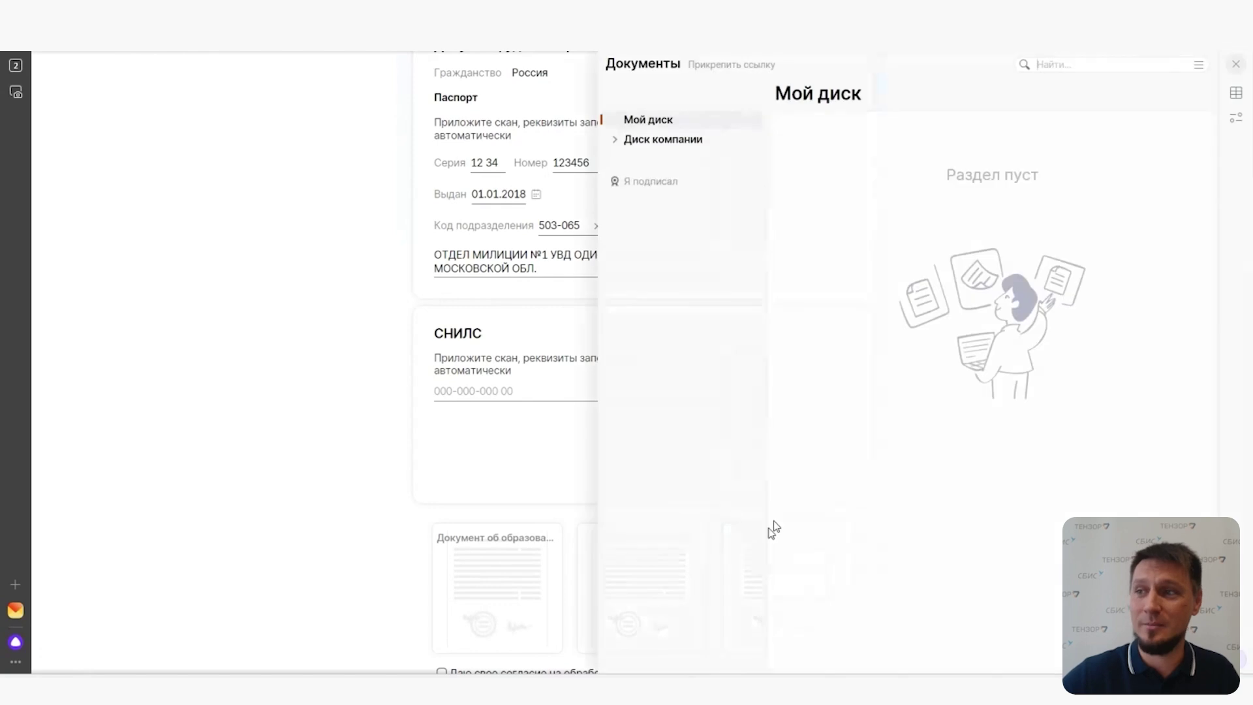
left_click(654, 142)
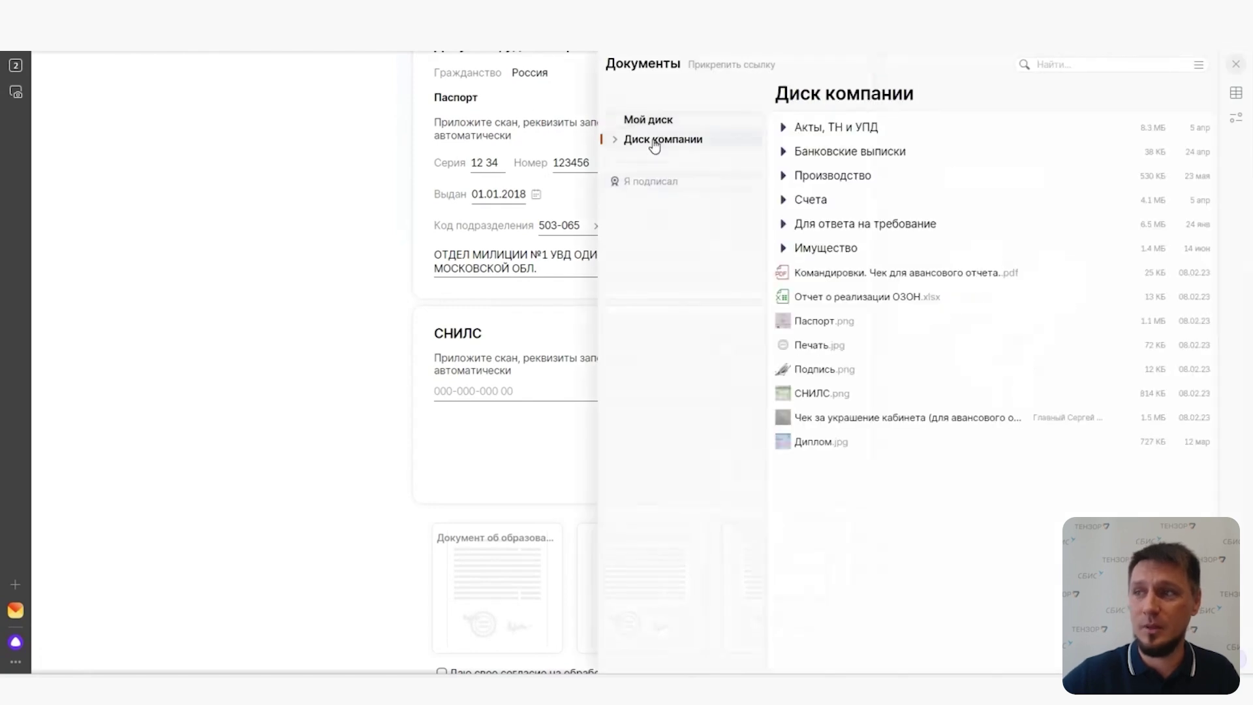
left_click(866, 397)
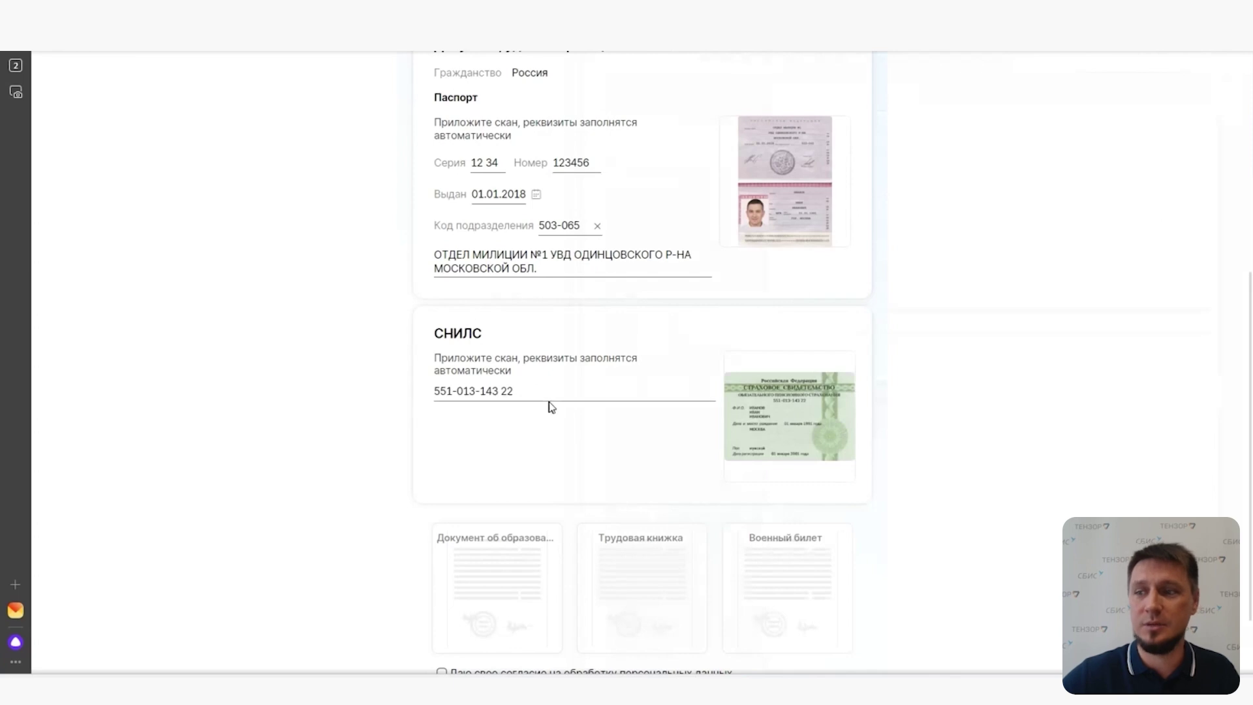
Give consent to personal data processing and submit the questionnaire
scroll(551, 408, "down", 2)
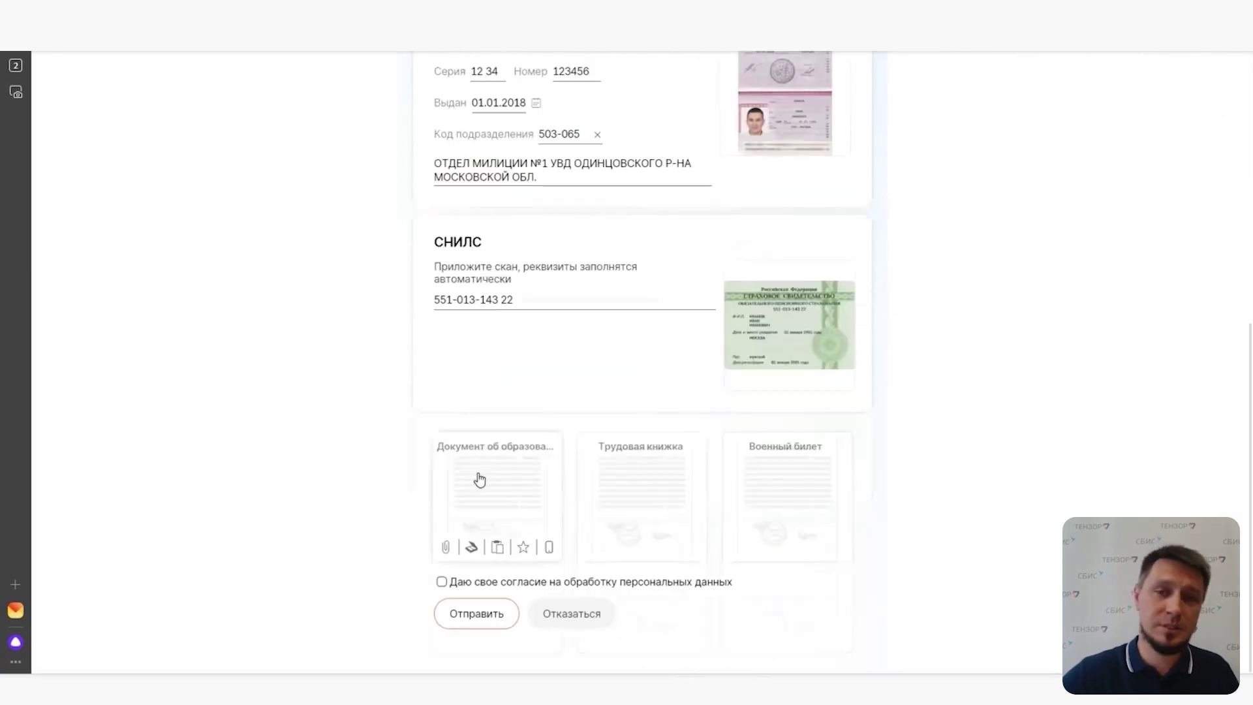
mouse_move(785, 476)
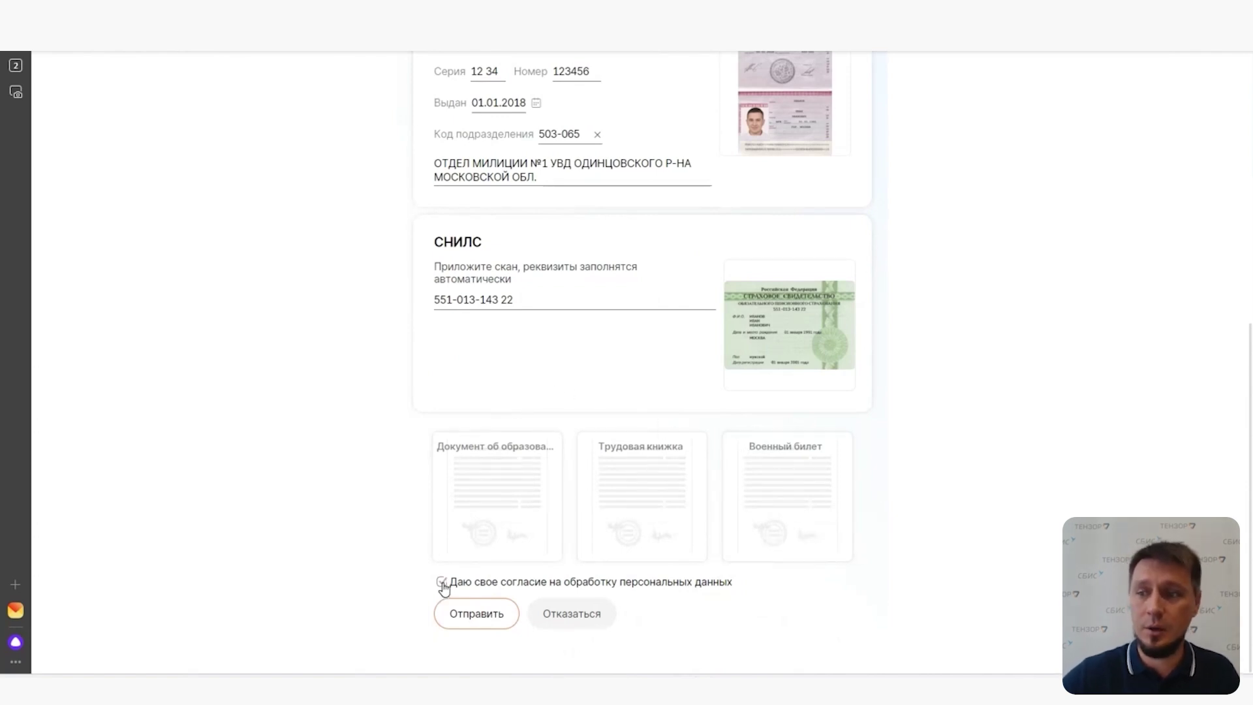
left_click(495, 614)
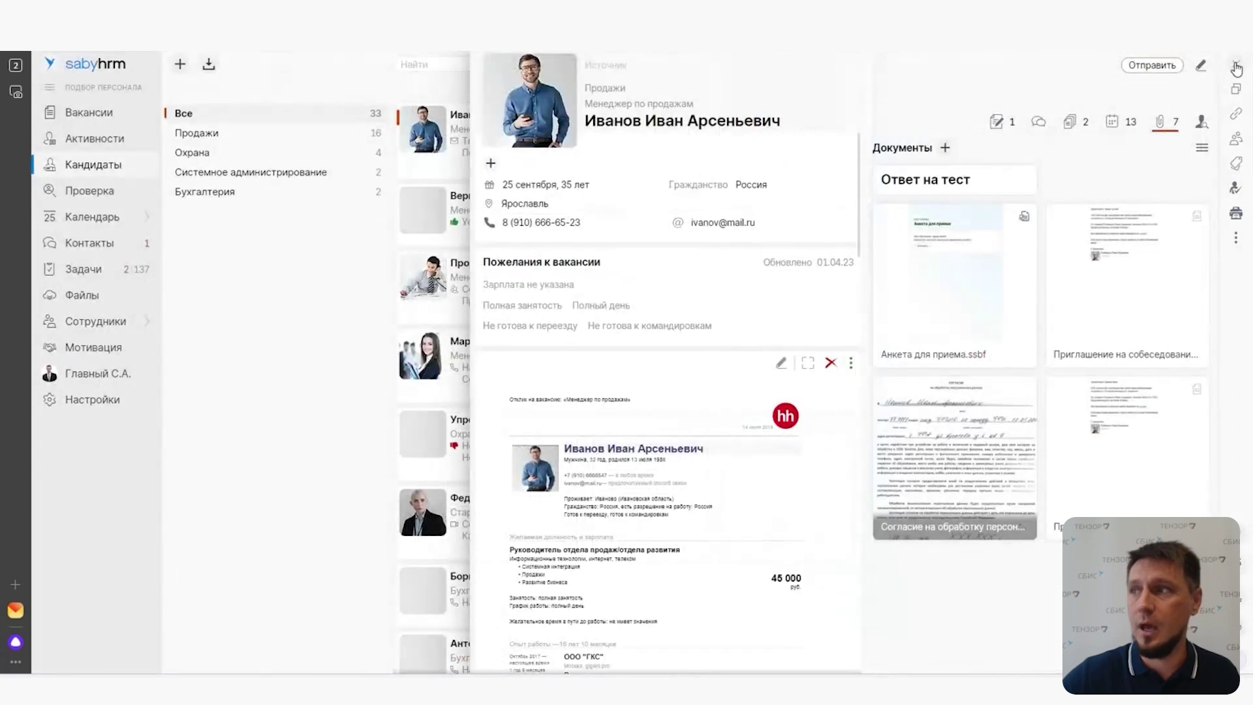
Reopen the candidate's card and open the Анкета кандидата attached to the event Получен ответ: Анкета для приема
left_click(1233, 67)
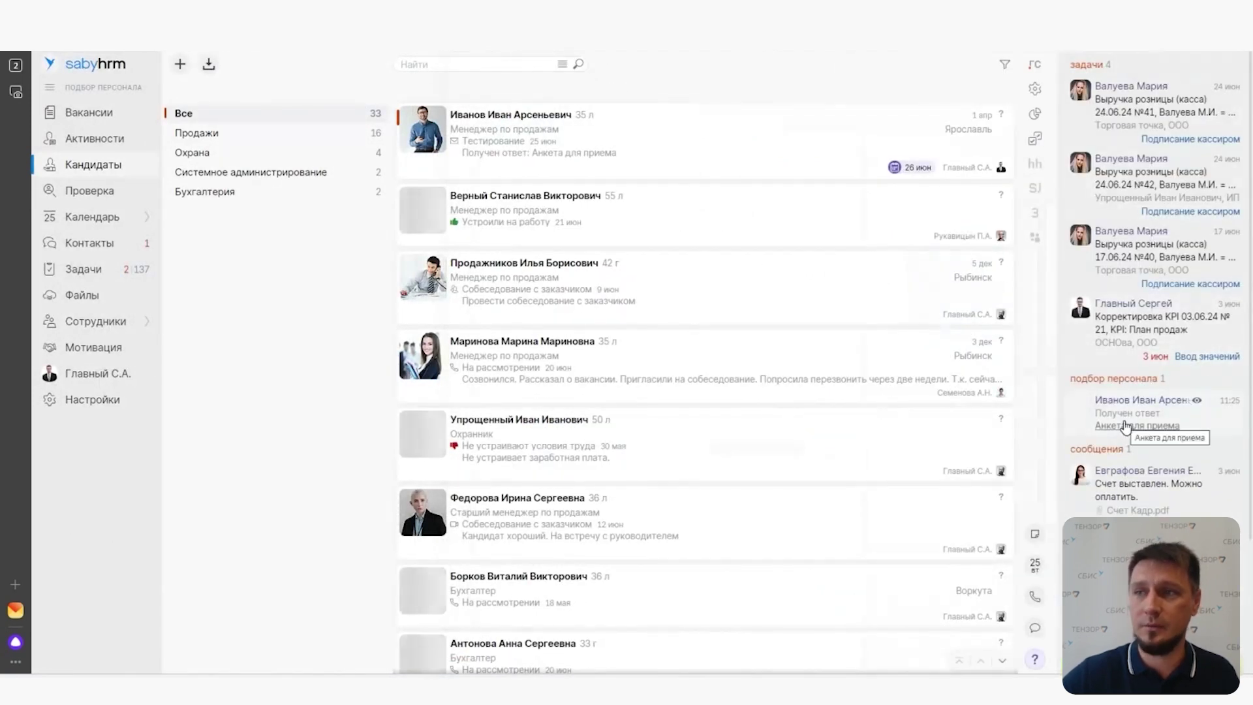
left_click(759, 157)
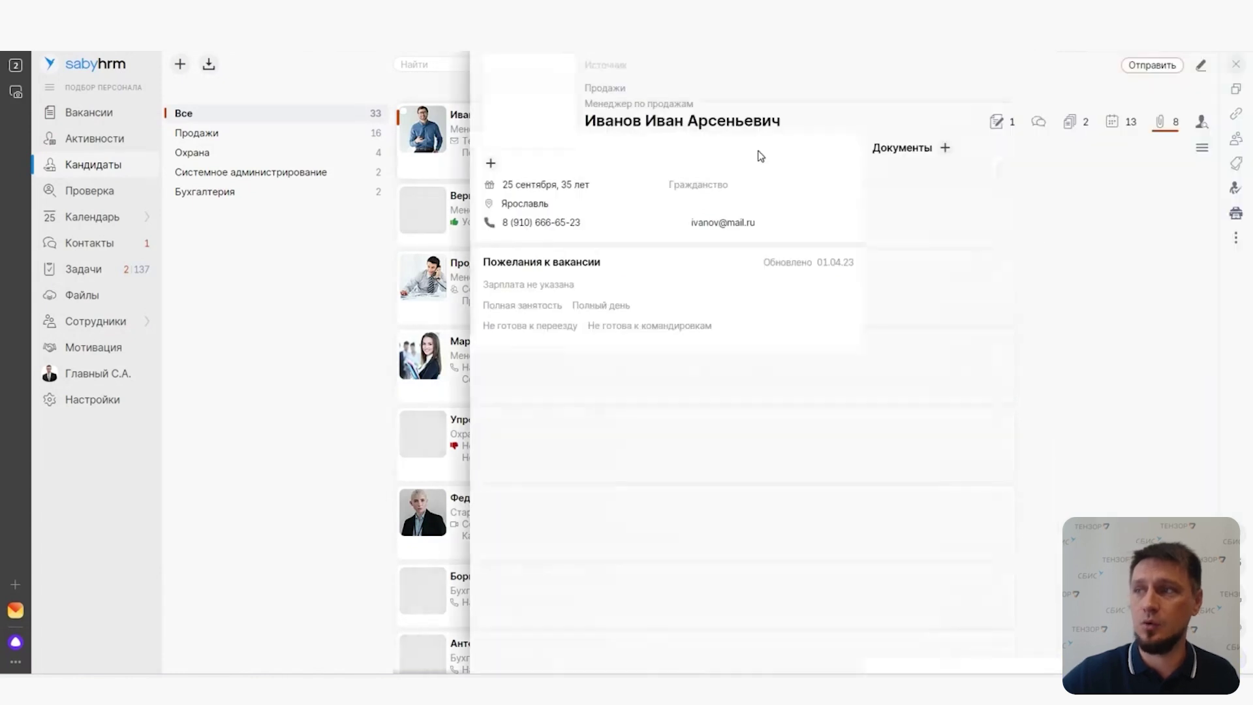
left_click(1112, 123)
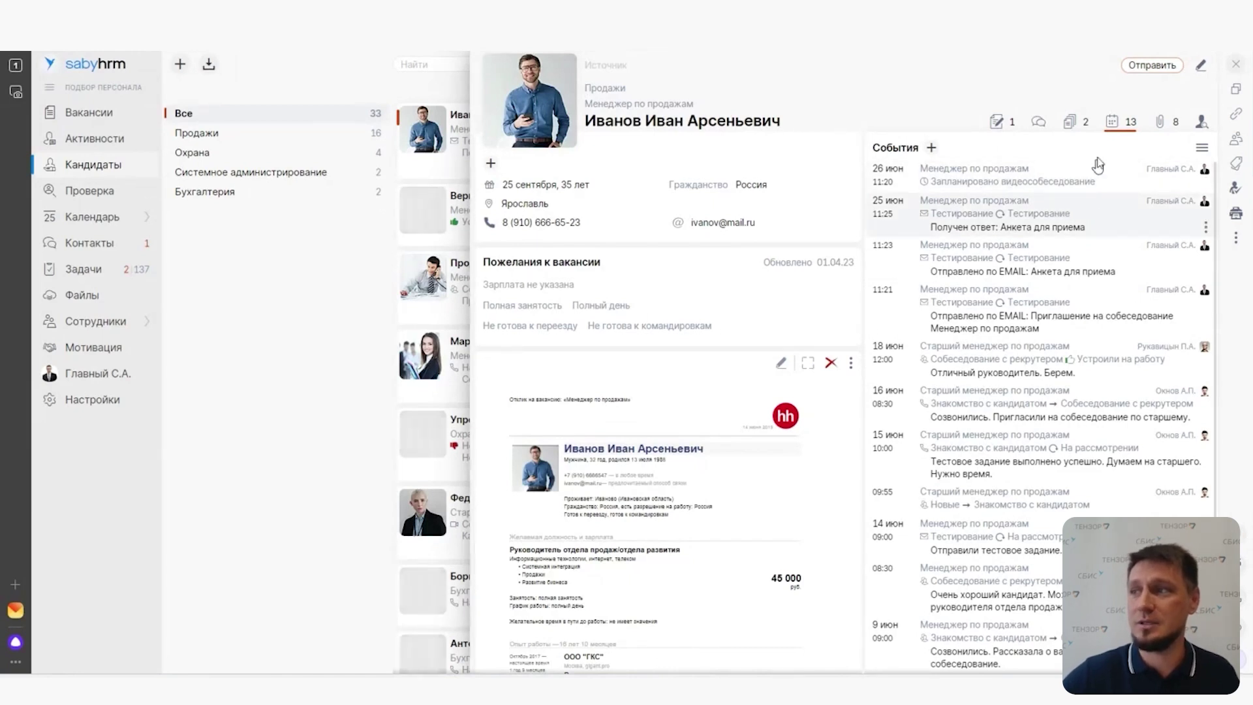
left_click(1025, 230)
left_click(931, 329)
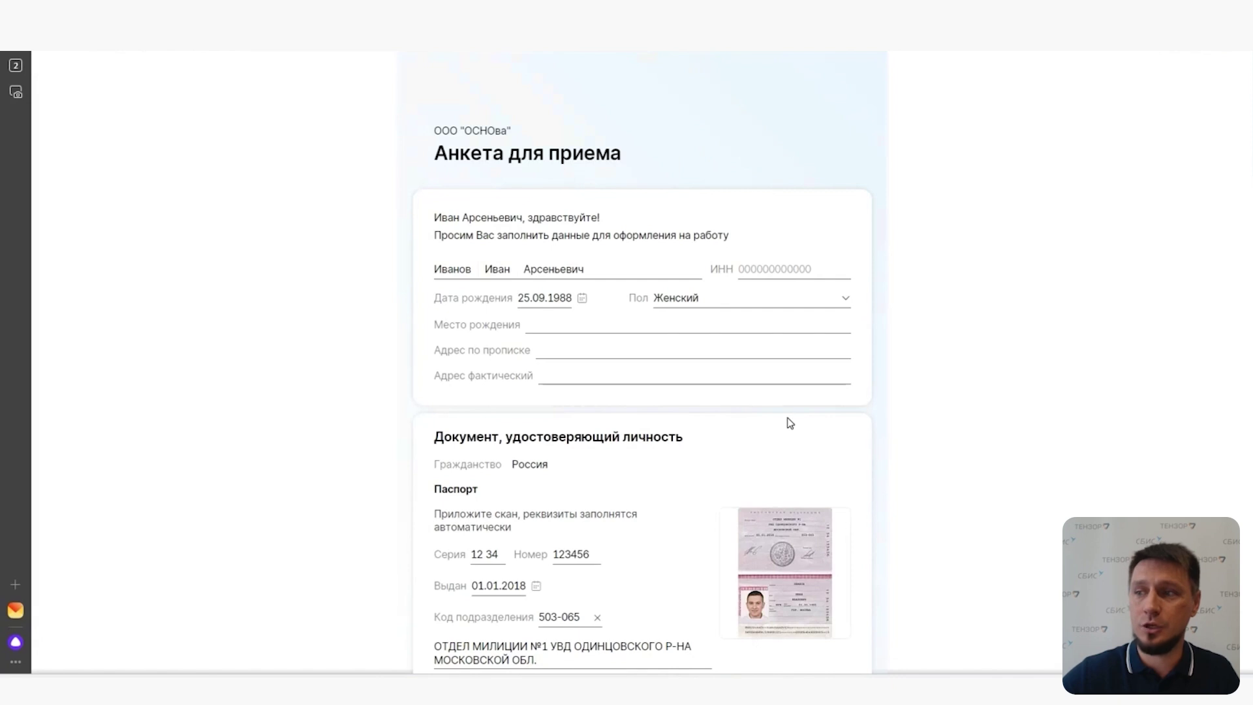
Check the completed questionnaire and write its data to the candidate's card
scroll(746, 404, "down", 5)
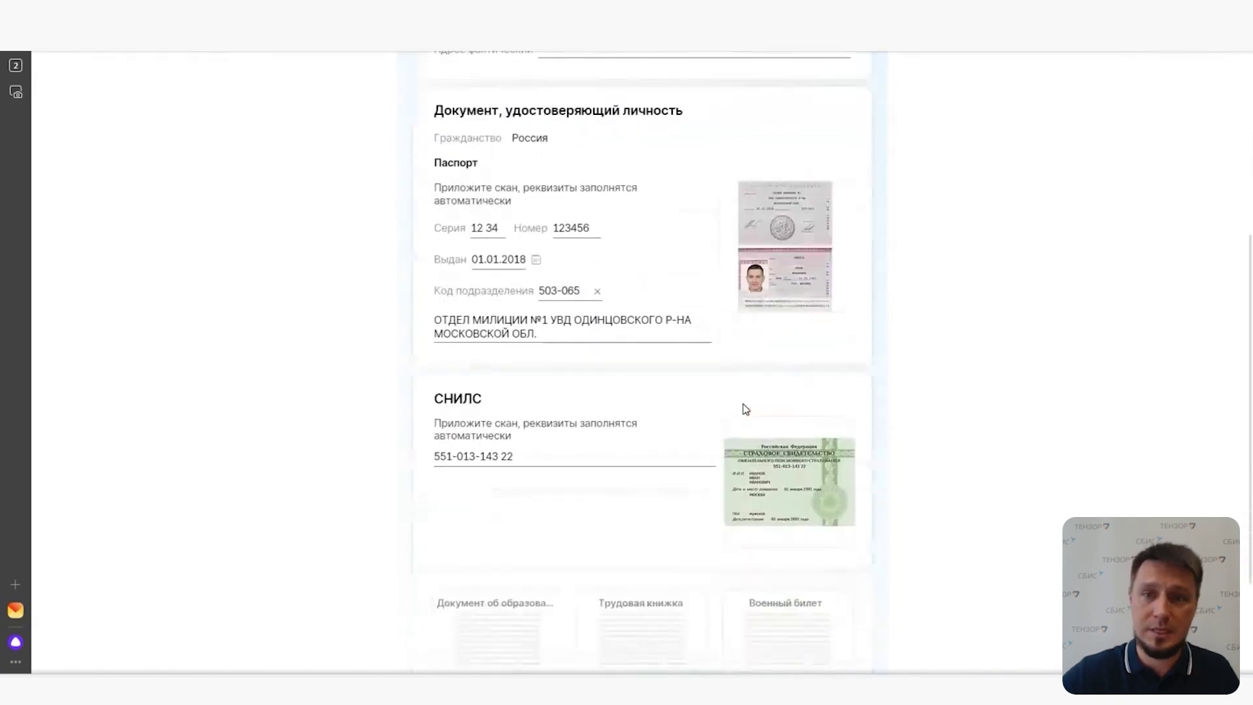
scroll(644, 372, "down", 2)
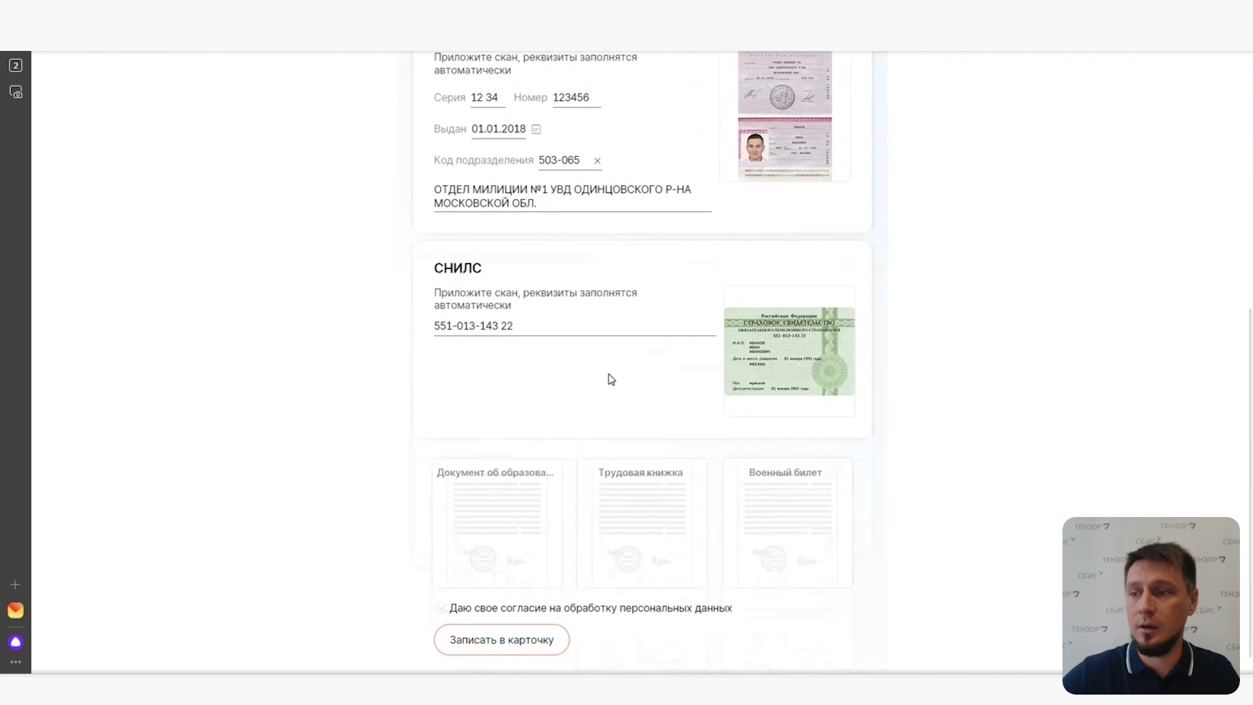
left_click(494, 643)
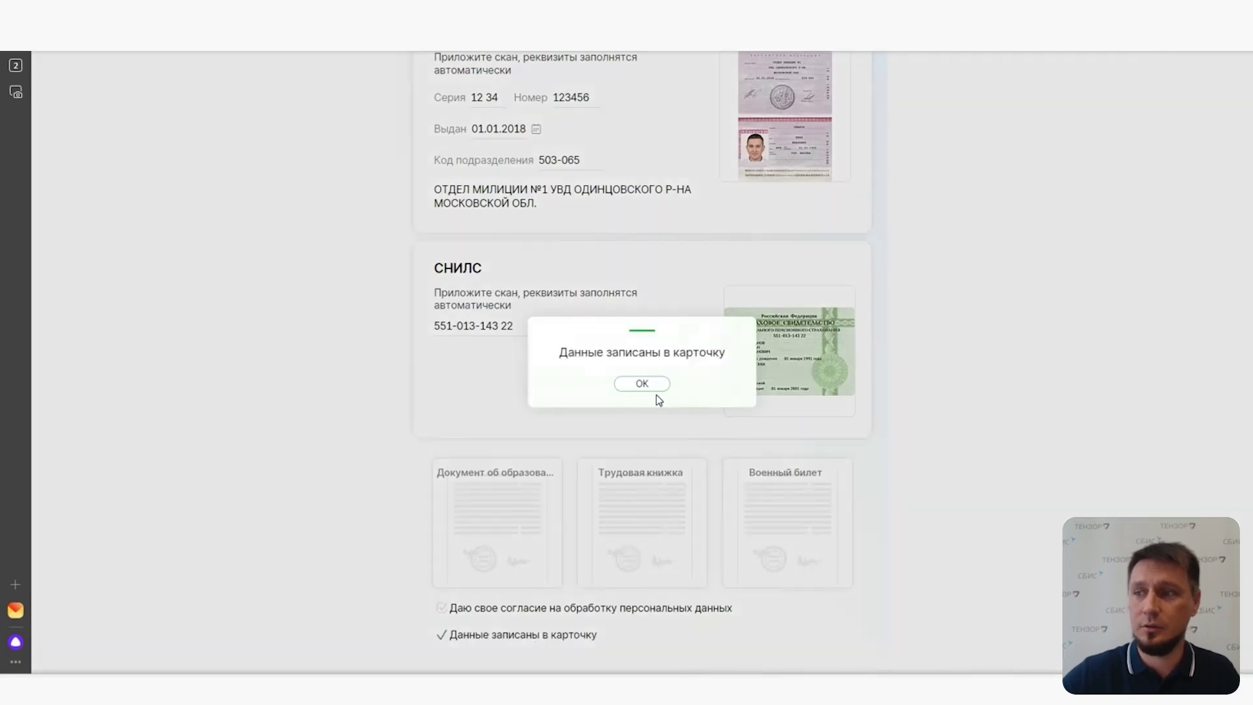
left_click(642, 384)
Return to the candidate's card and start a Прием на работу (КЭДО в СБИС) document for the candidate
mouse_move(15, 65)
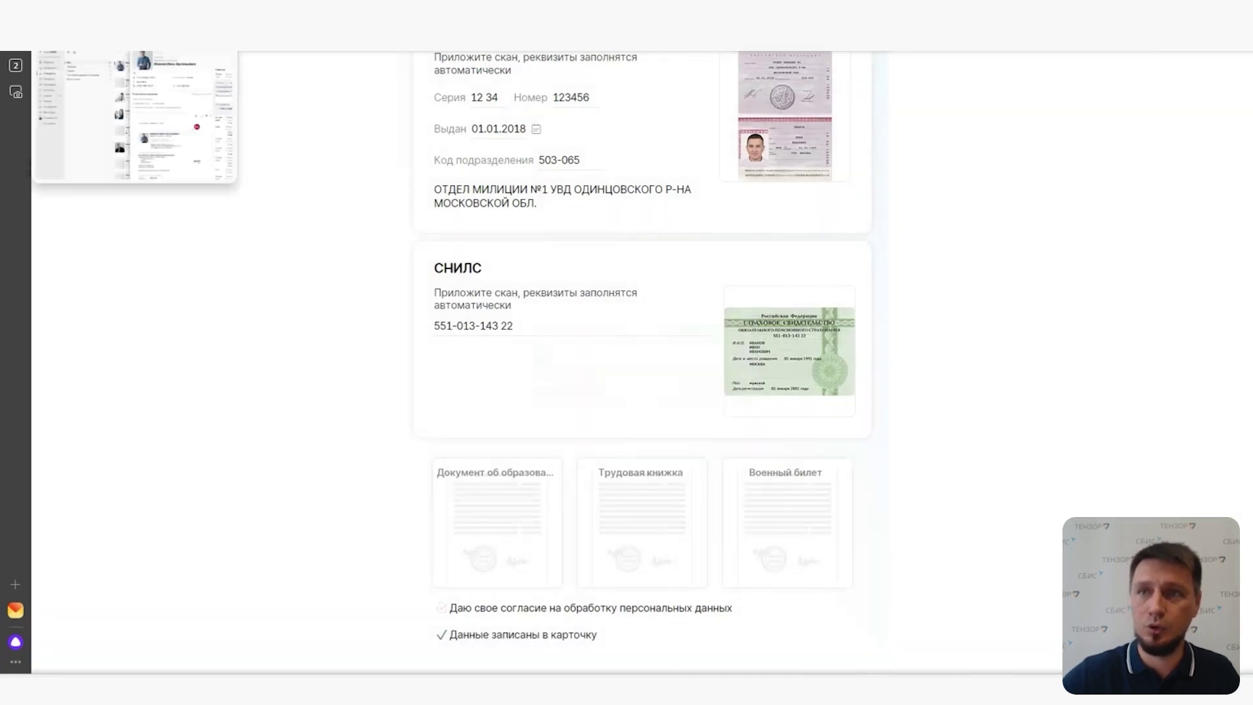
left_click(133, 116)
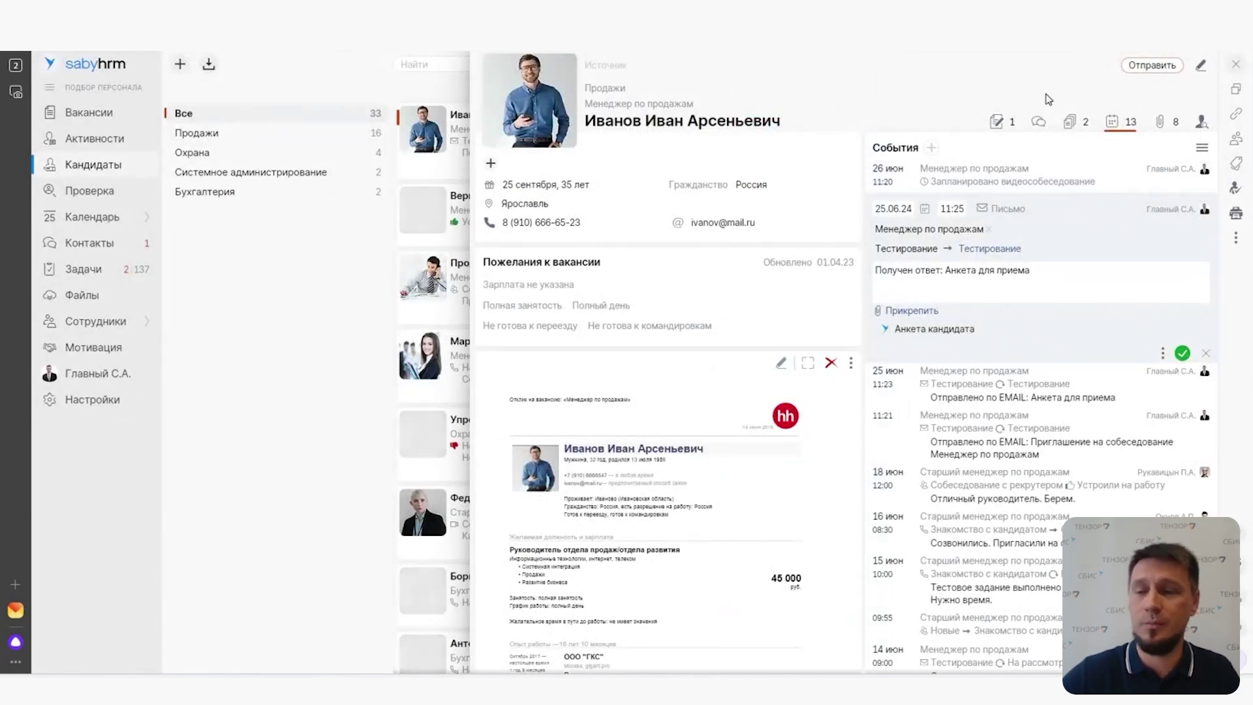
left_click(1235, 190)
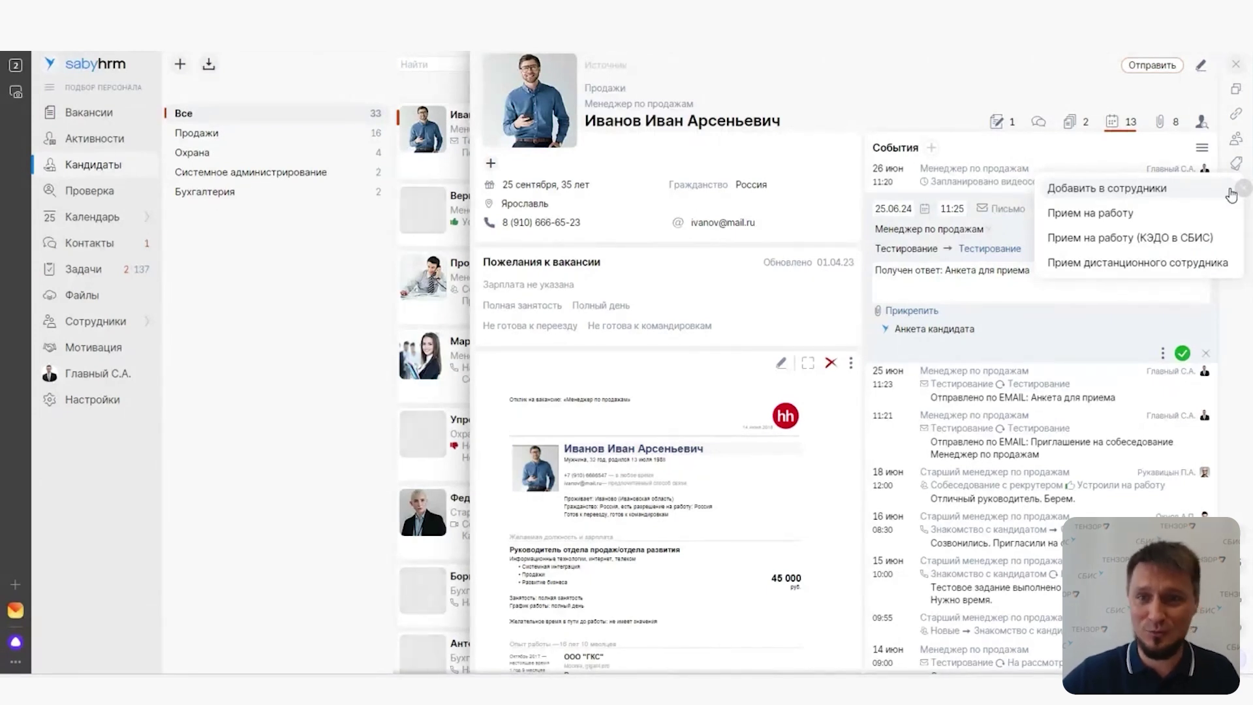
left_click(1169, 238)
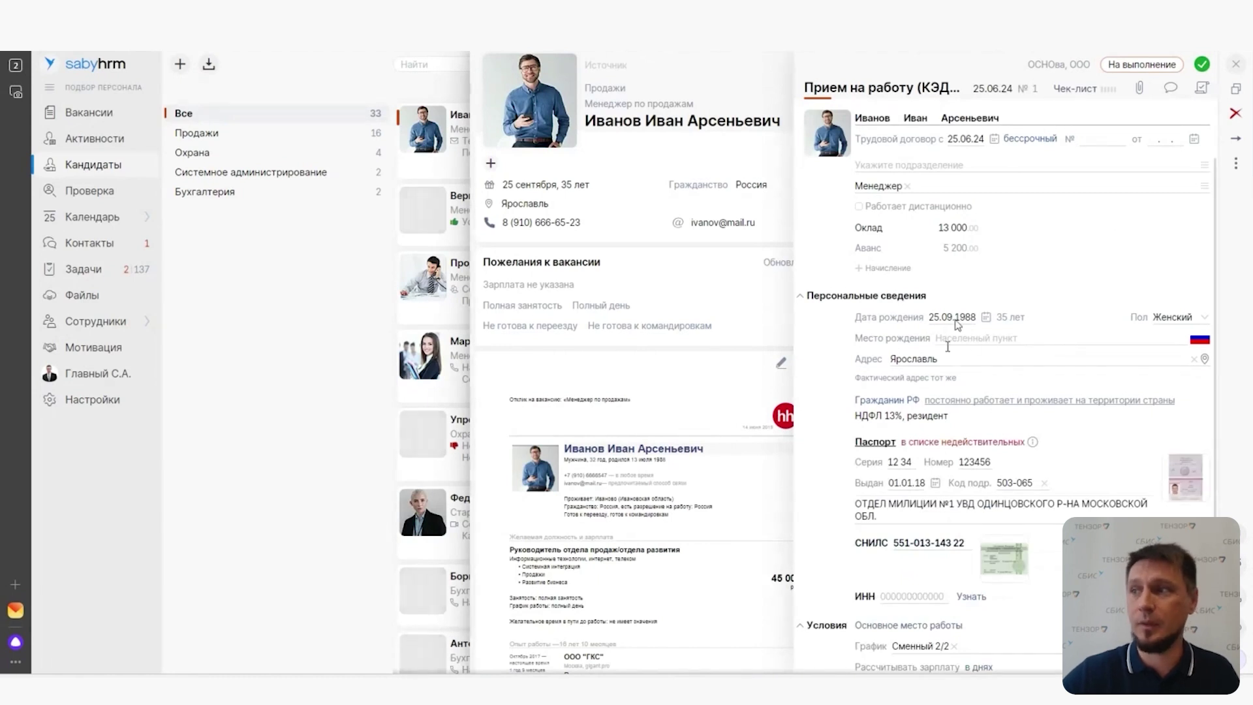
Review the prefilled personal details, Паспорт, СНИЛС and Условия in the hiring document, and close it
left_click_drag(913, 450, 1038, 462)
left_click(1035, 463)
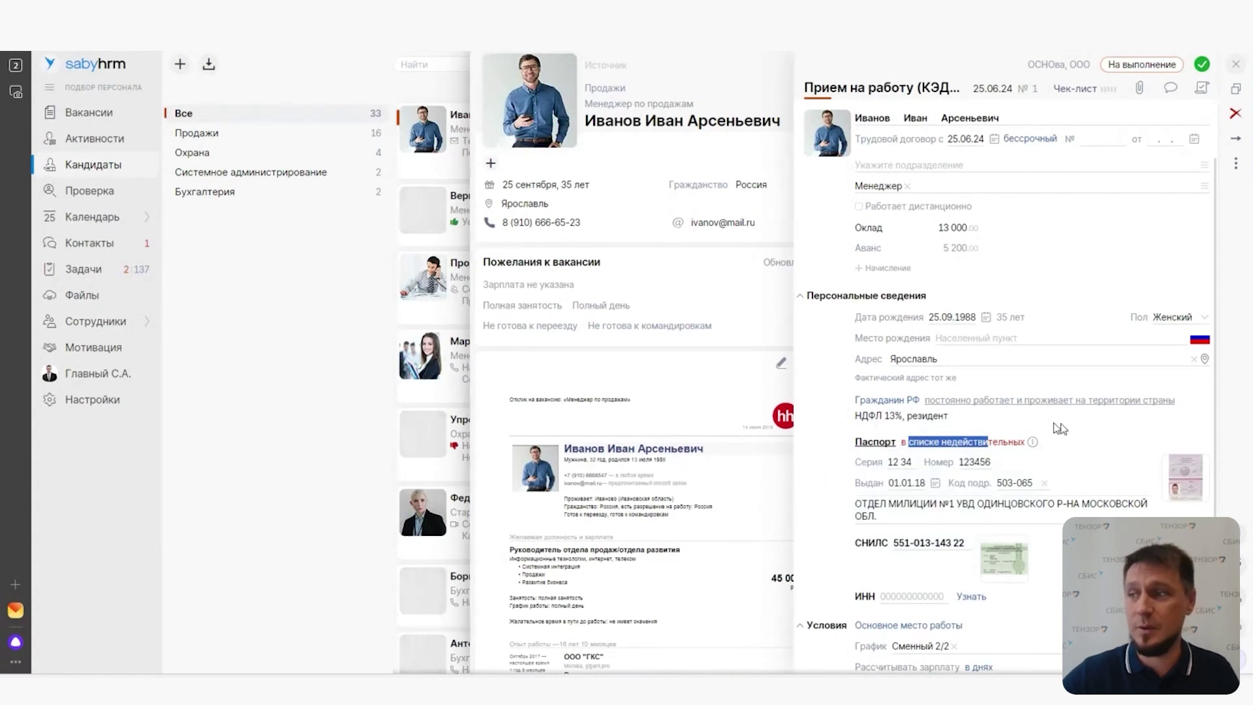
scroll(1058, 494, "down", 2)
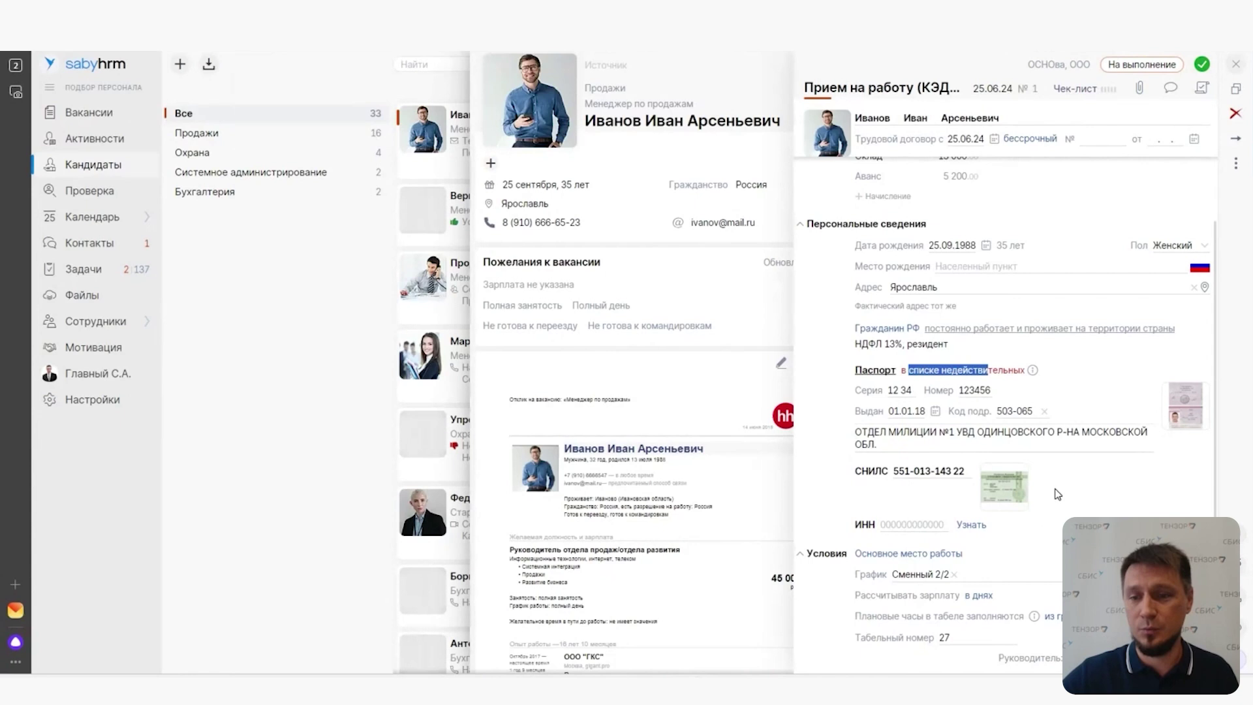
left_click(1077, 358)
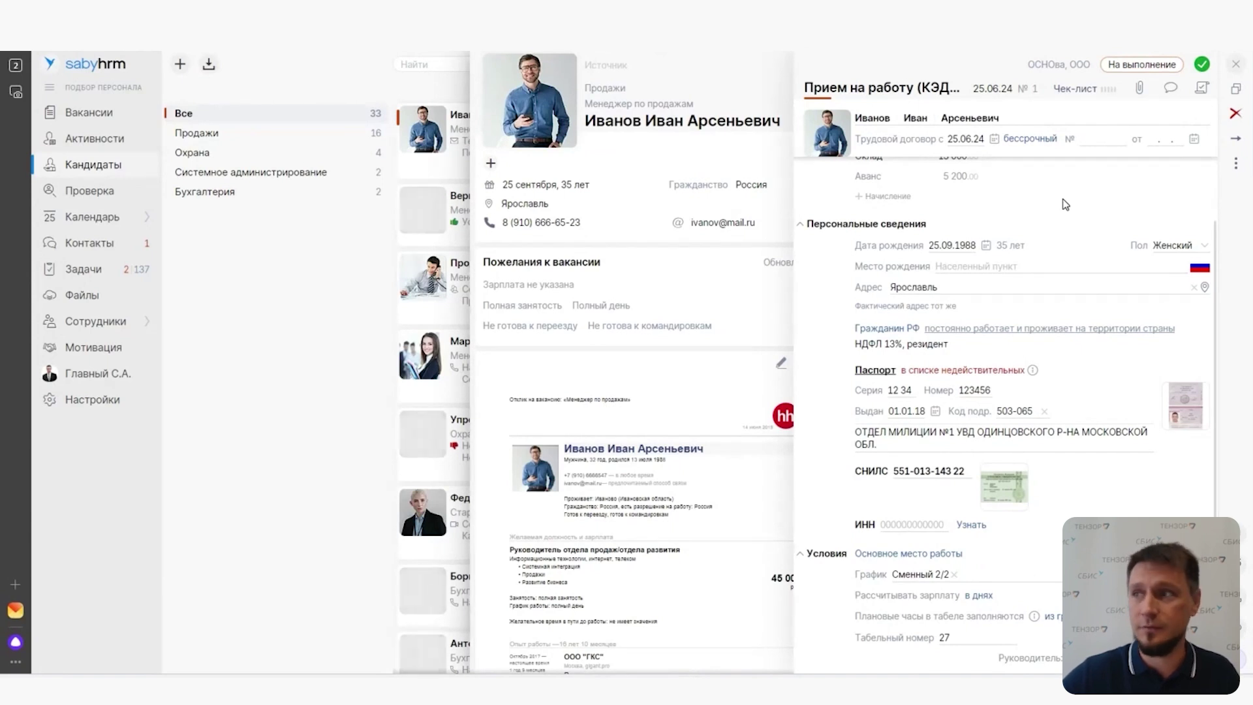
left_click(1238, 64)
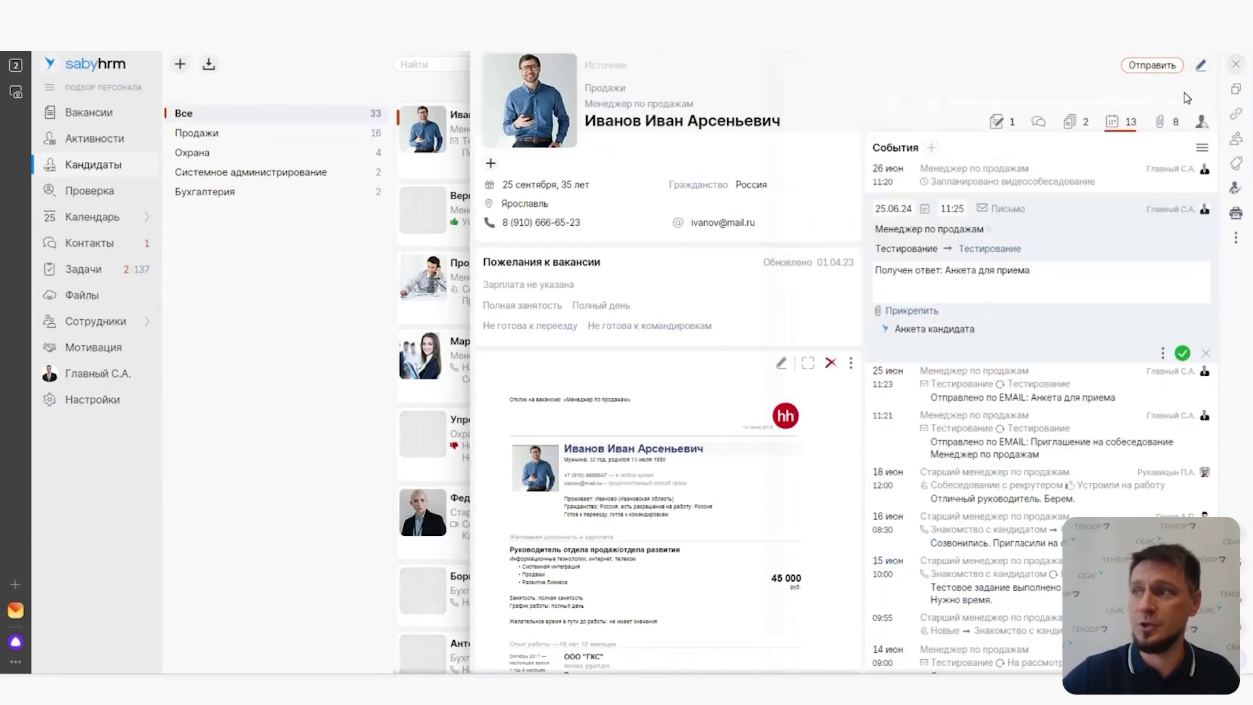
Review the sources for the candidate's reliability check and run the check
left_click(1201, 123)
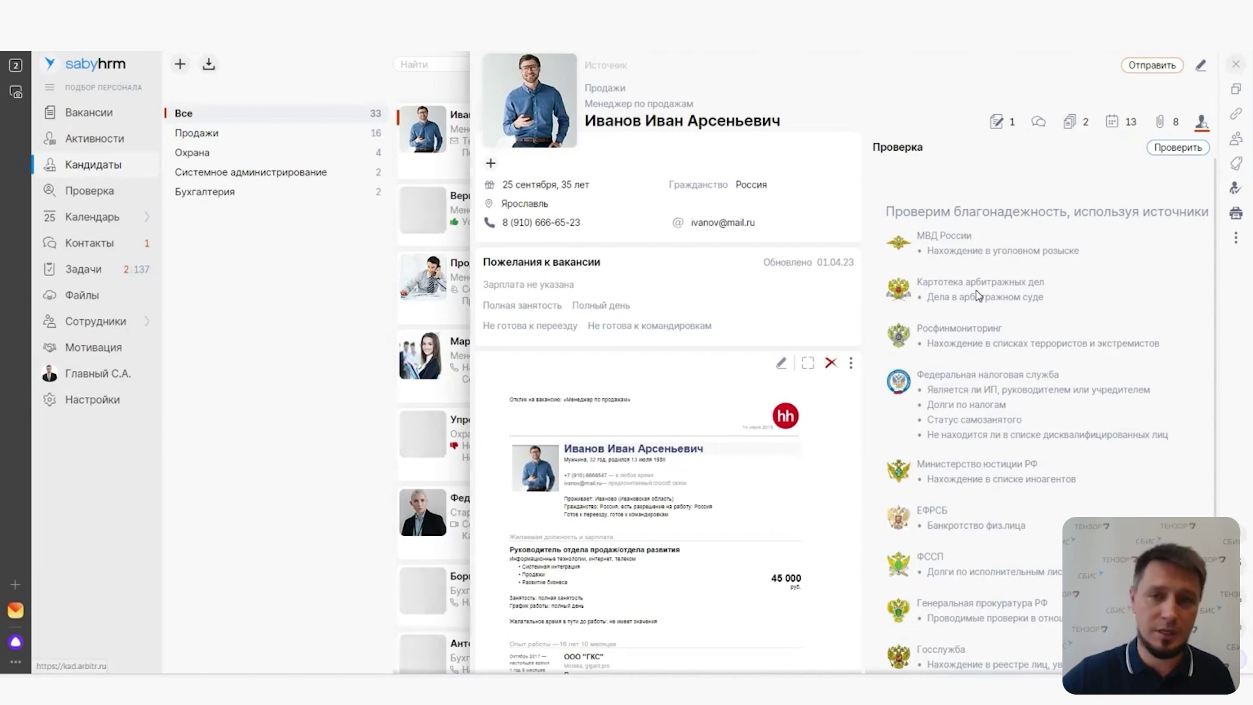
scroll(1031, 369, "down", 1)
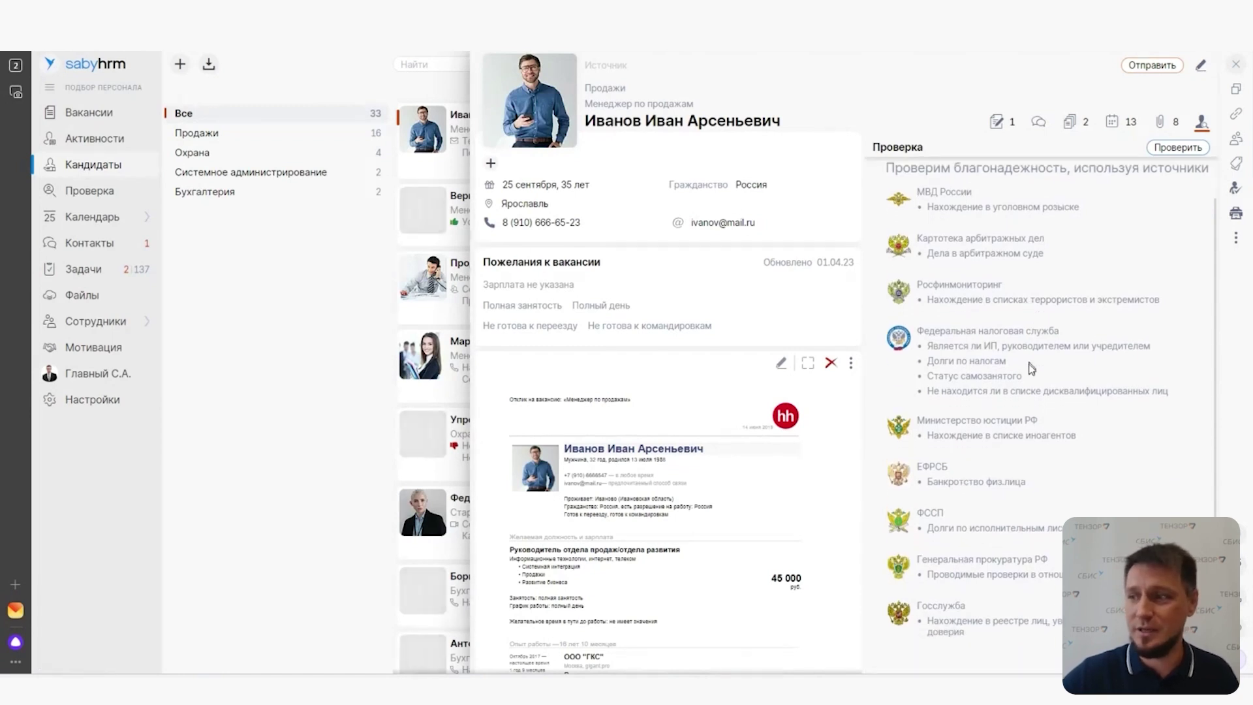
scroll(1032, 438, "up", 1)
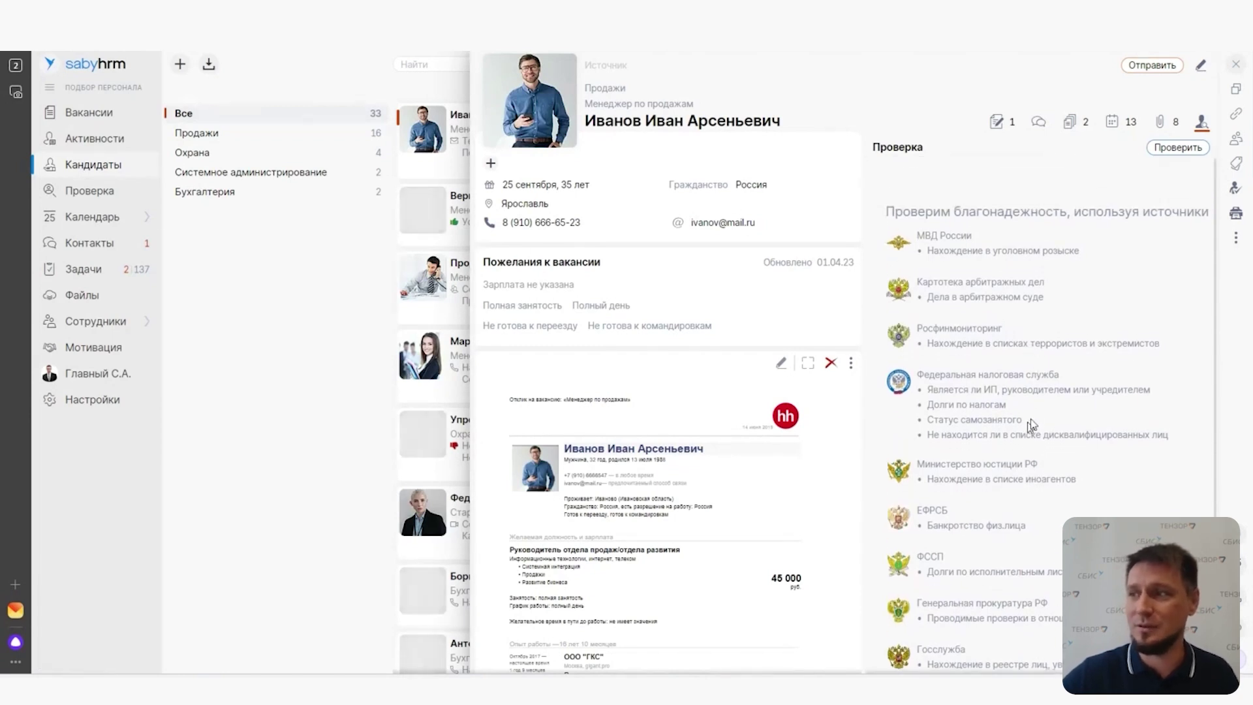
left_click(1185, 149)
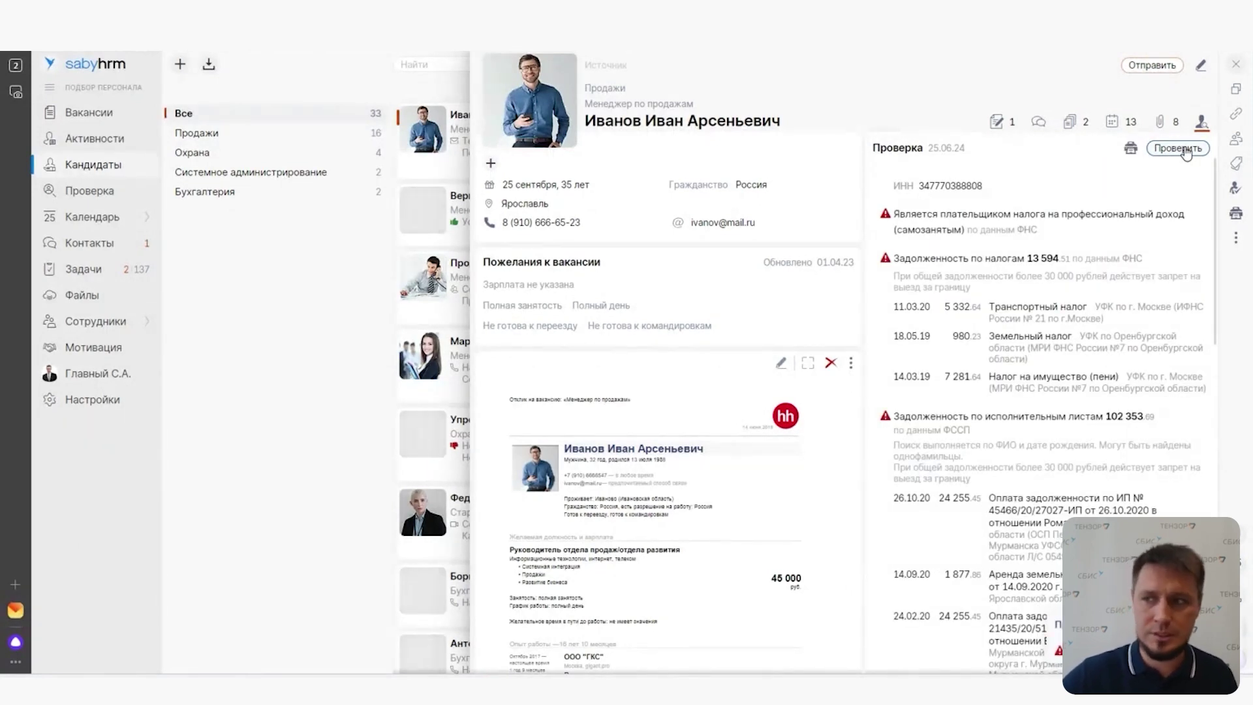
Read through the candidate's reliability check results across ФНС, ФССП, Госслужба, Генеральная прокуратура, МВД and Росфинмониторинг
scroll(1067, 361, "down", 2)
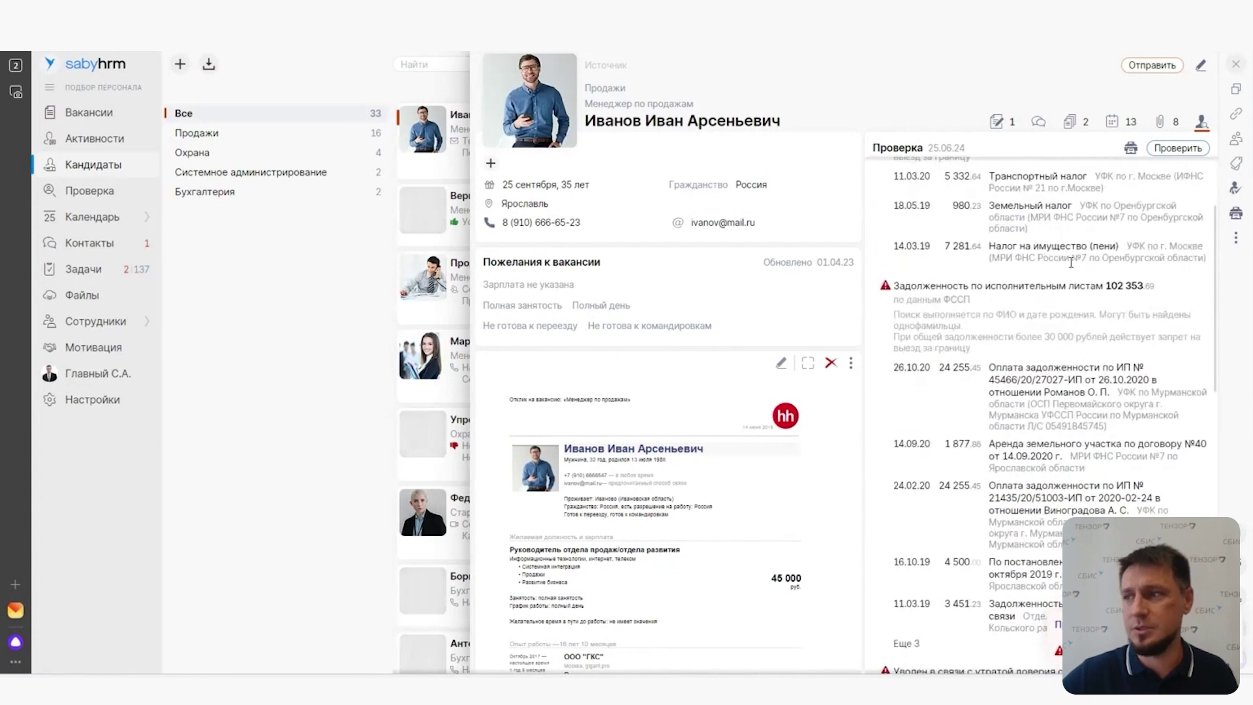
scroll(1086, 279, "down", 7)
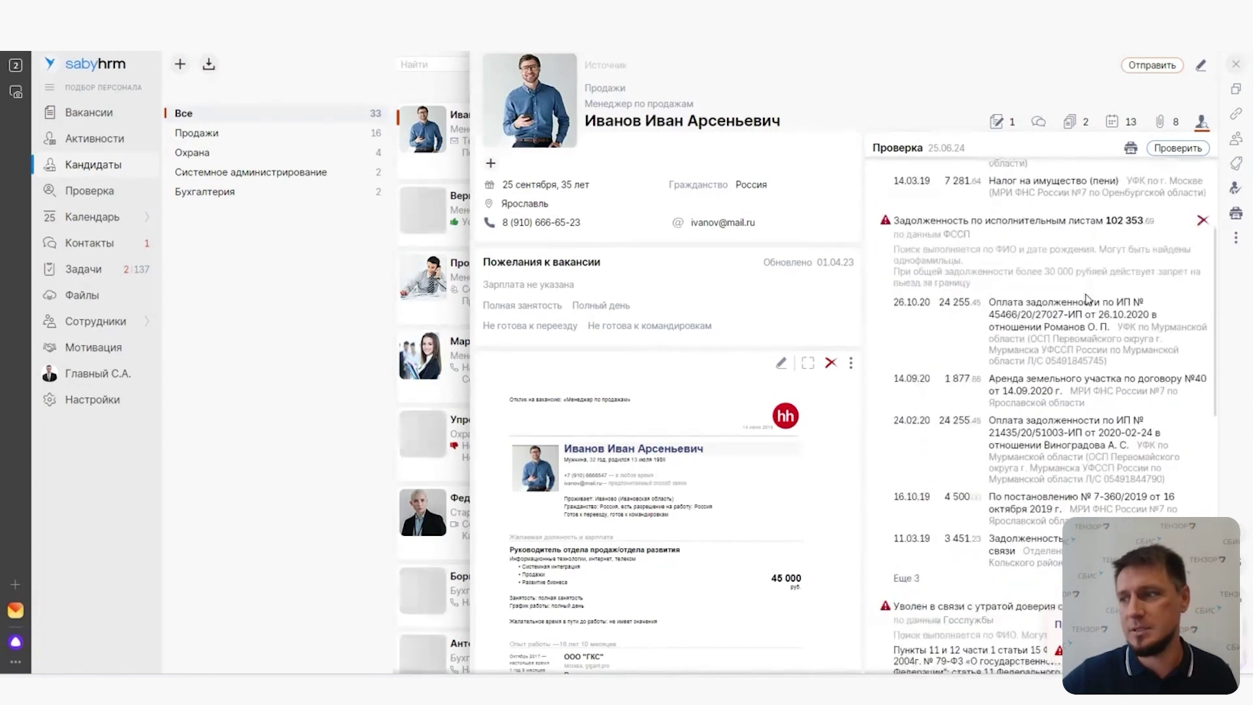
scroll(1090, 311, "down", 2)
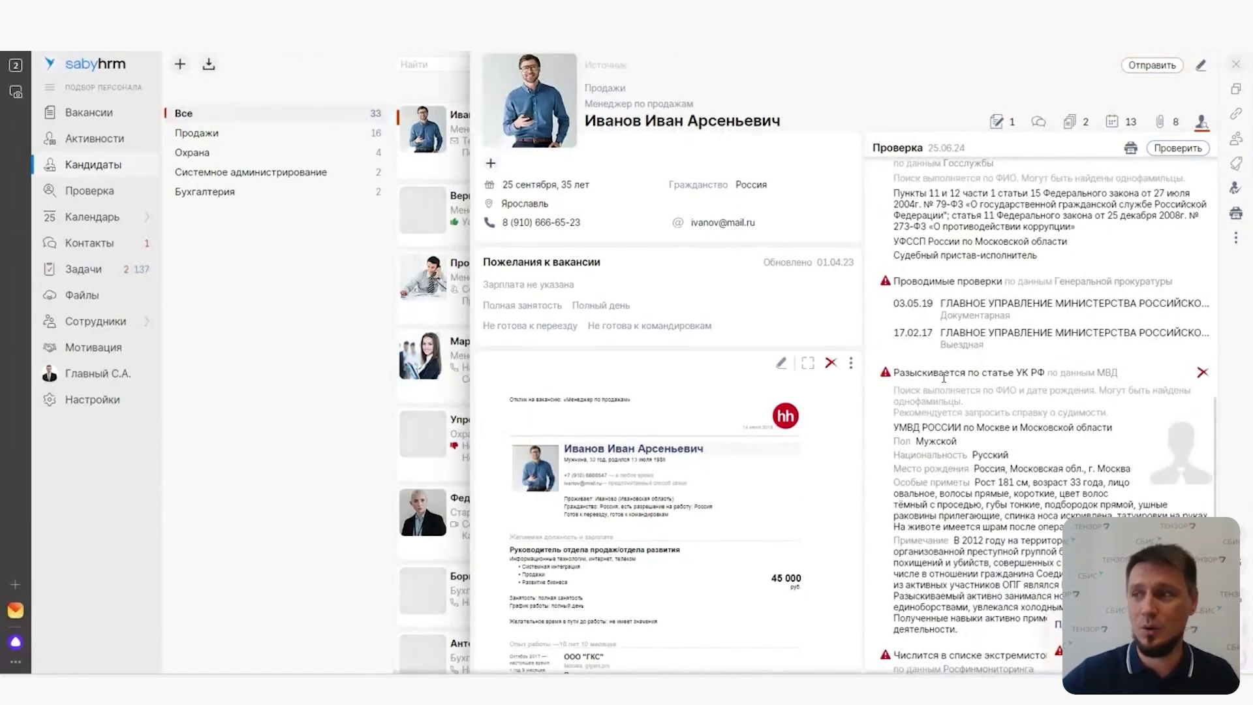
scroll(942, 378, "down", 3)
scroll(1071, 396, "down", 1)
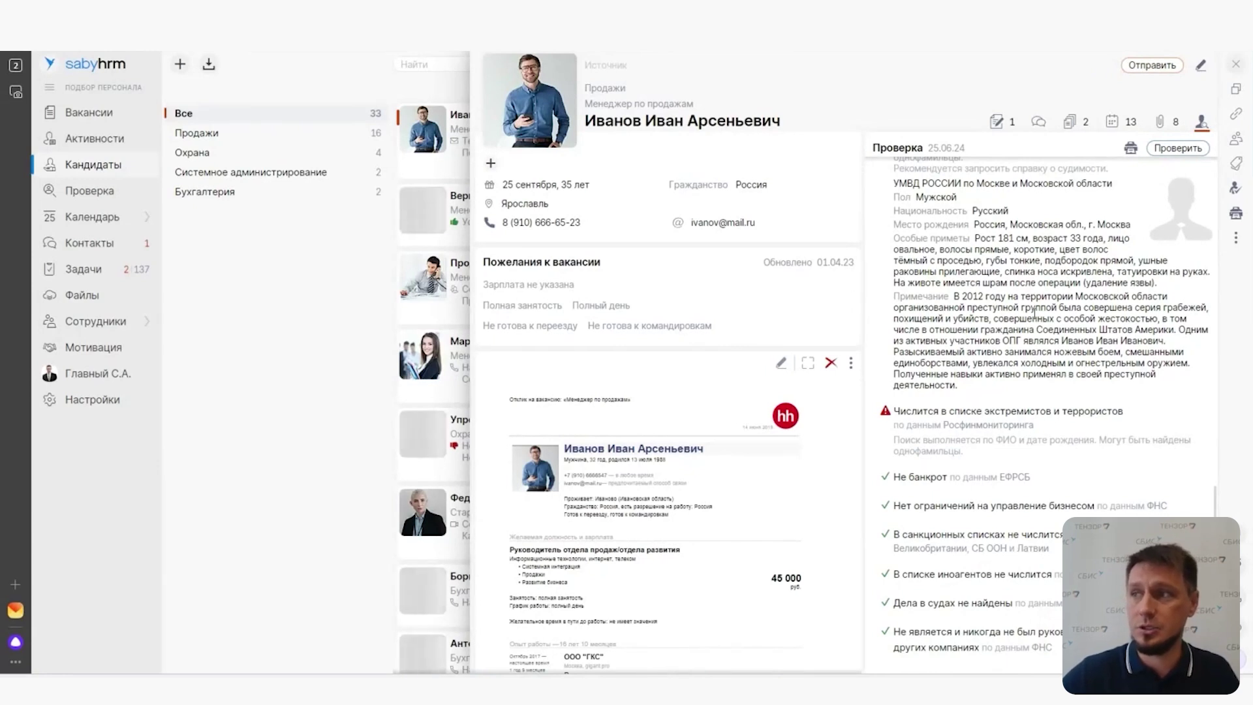
scroll(1044, 300, "up", 7)
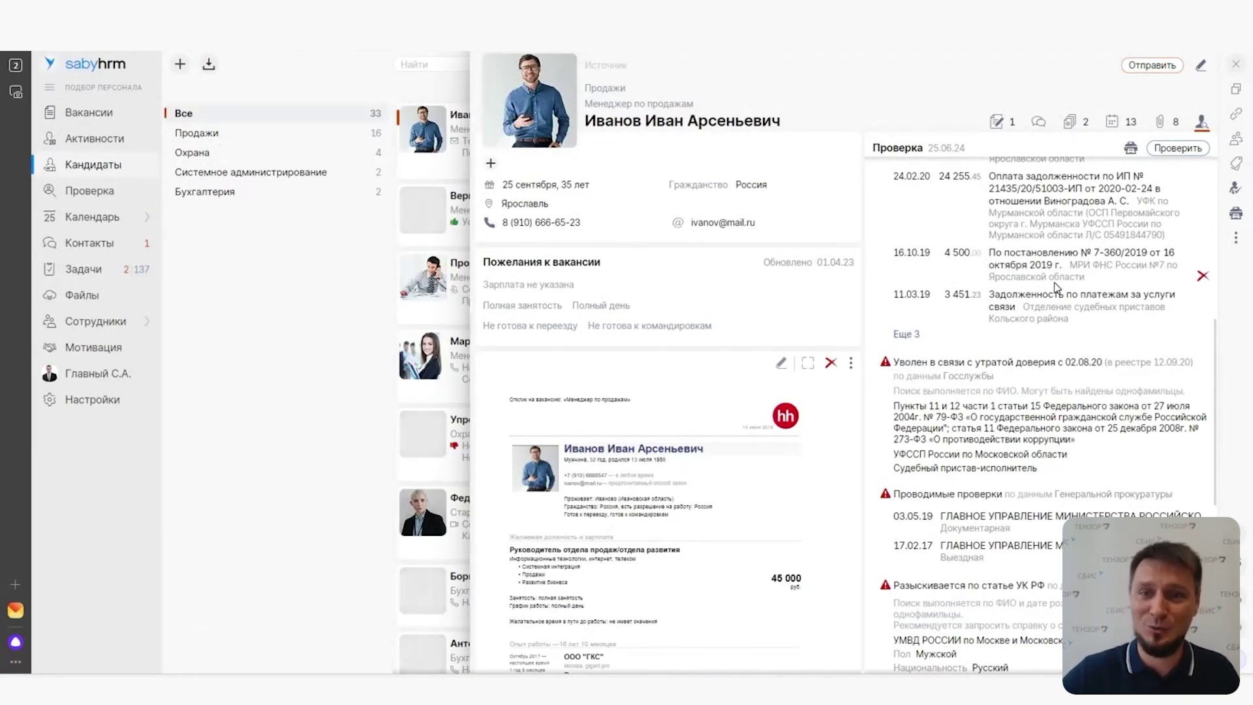
scroll(1037, 255, "up", 4)
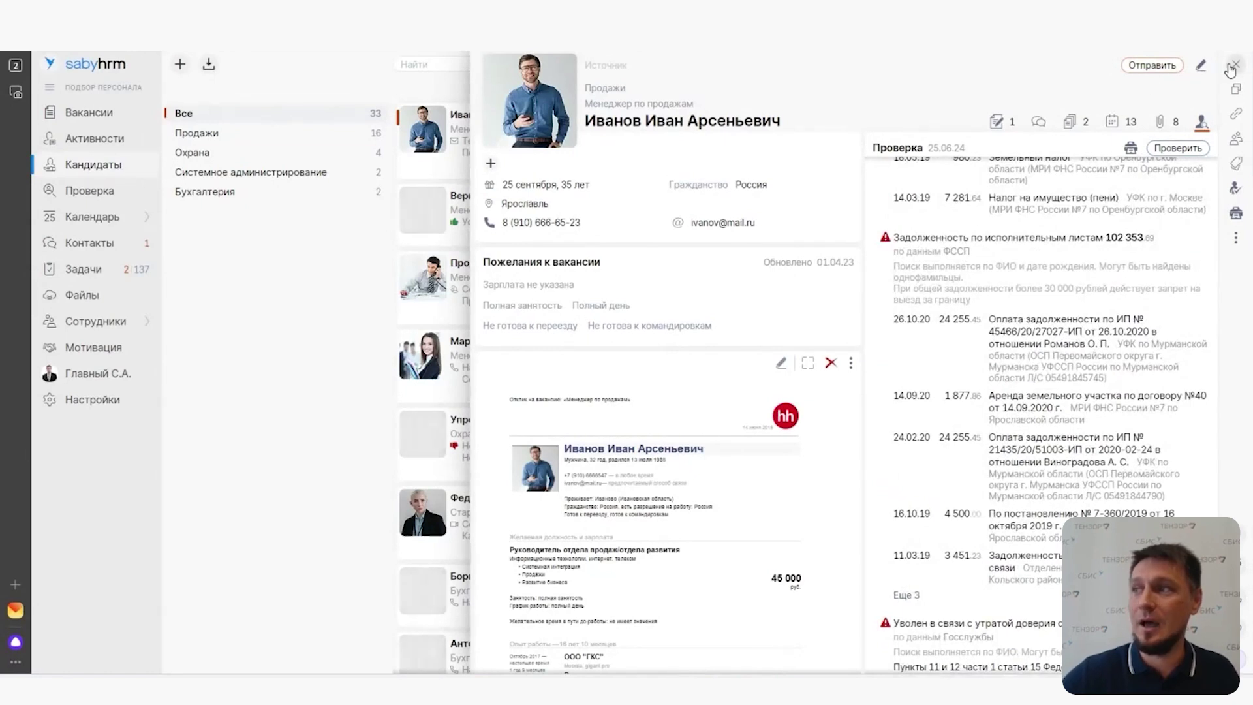
Leave the candidate's card and view the Проверка section's employee list, dismissing the introductory hint
key("Escape")
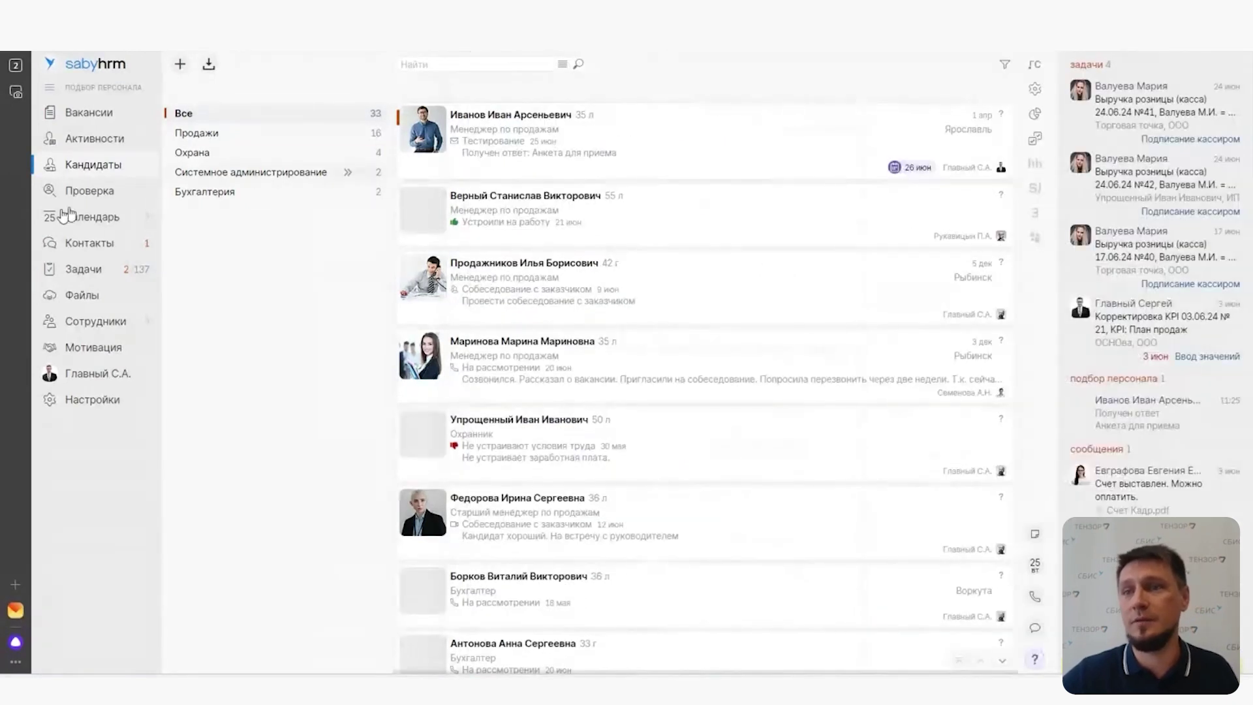
left_click(124, 191)
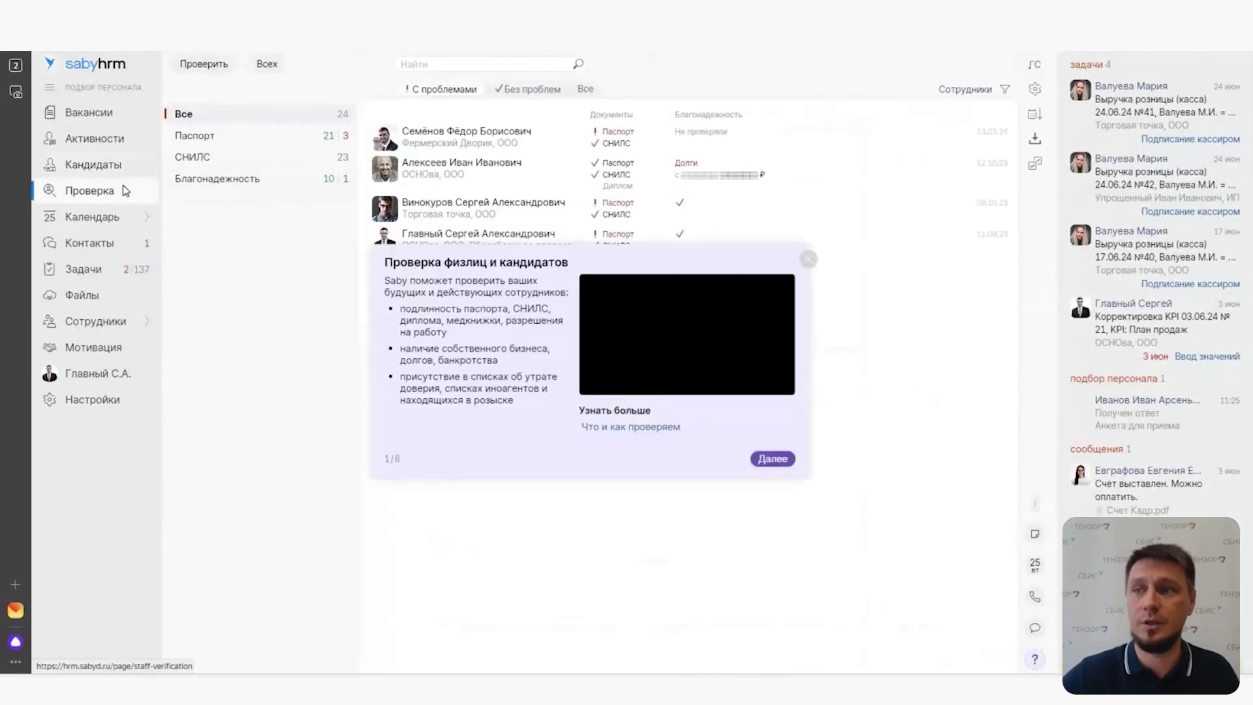
left_click(816, 259)
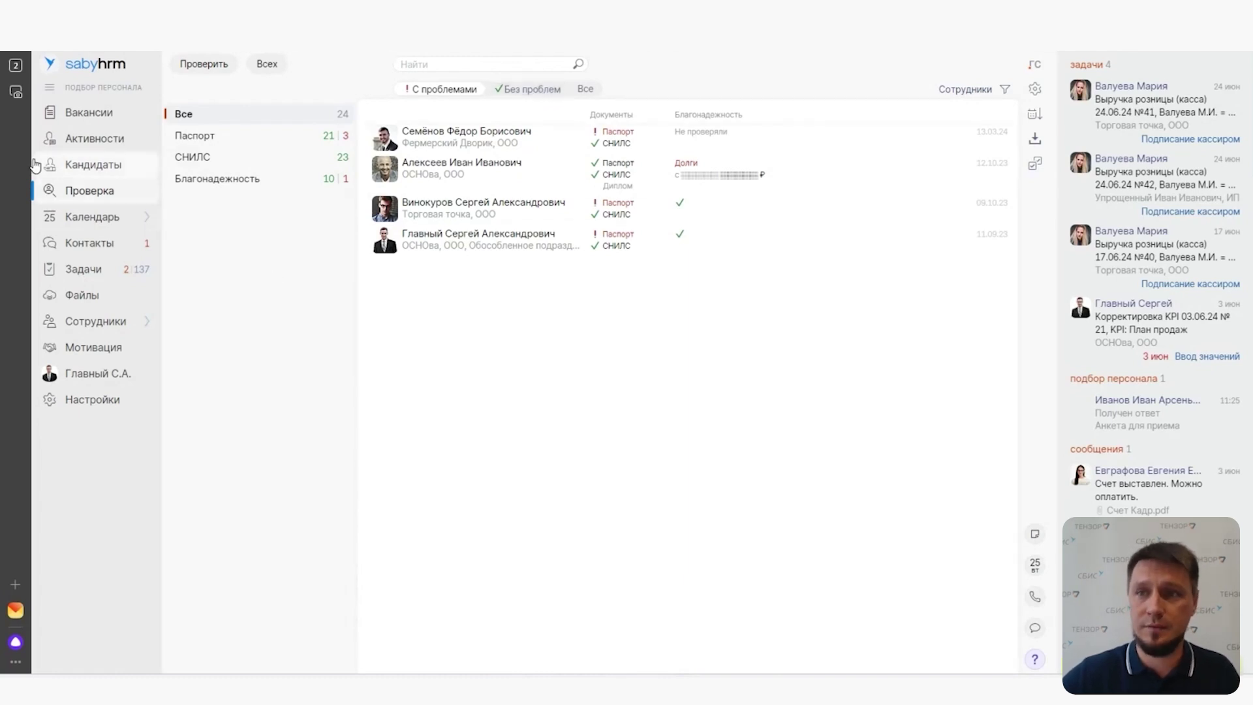
Return to Кандидаты, reopen the checked sales manager candidate's card and show its События
left_click(104, 168)
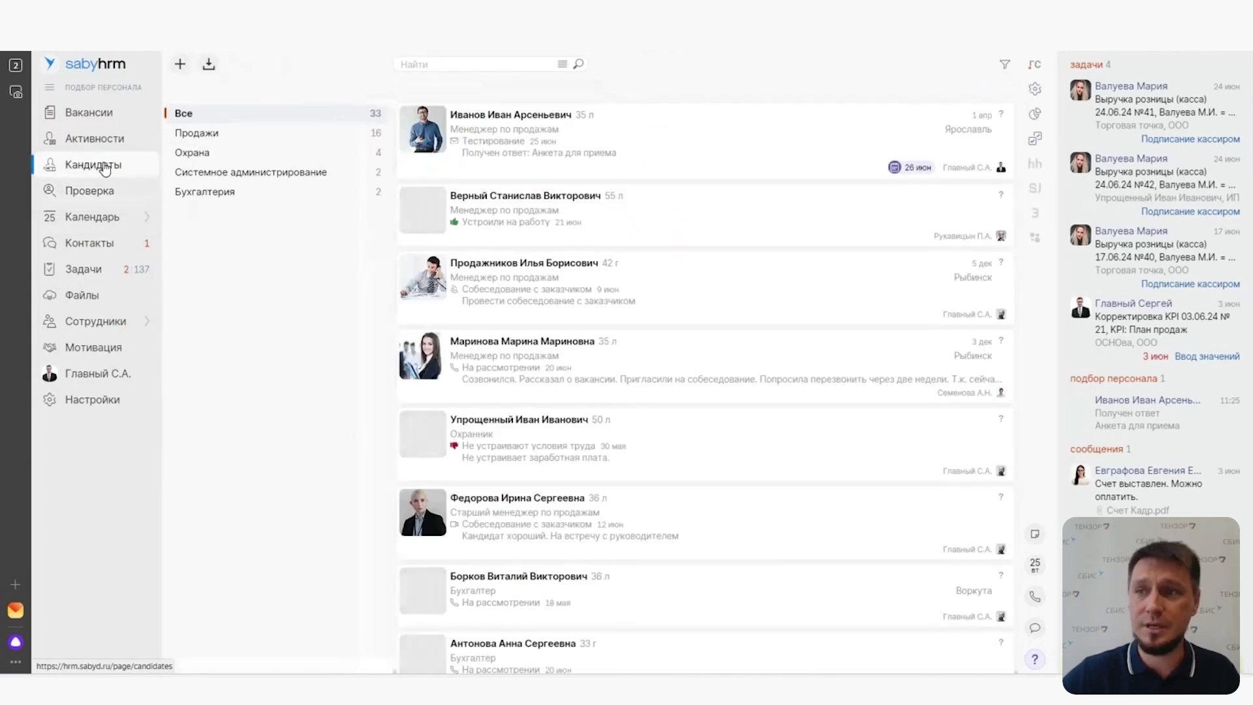
left_click(660, 140)
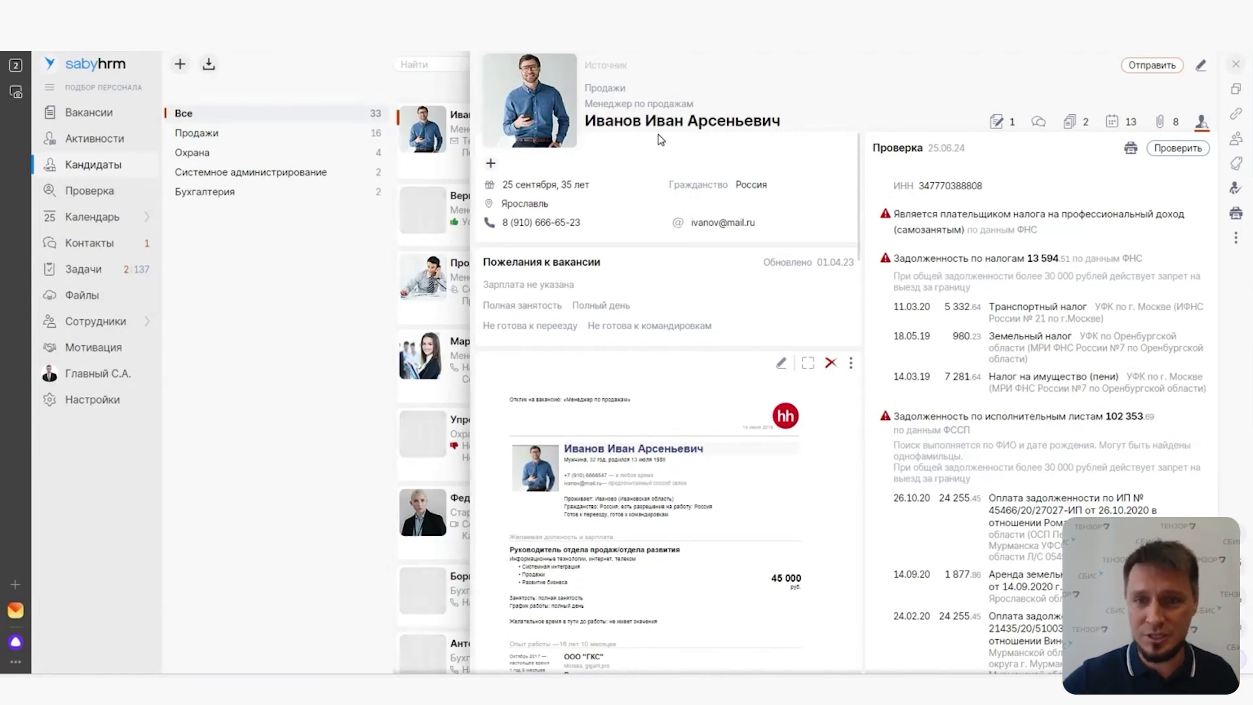
left_click(1122, 123)
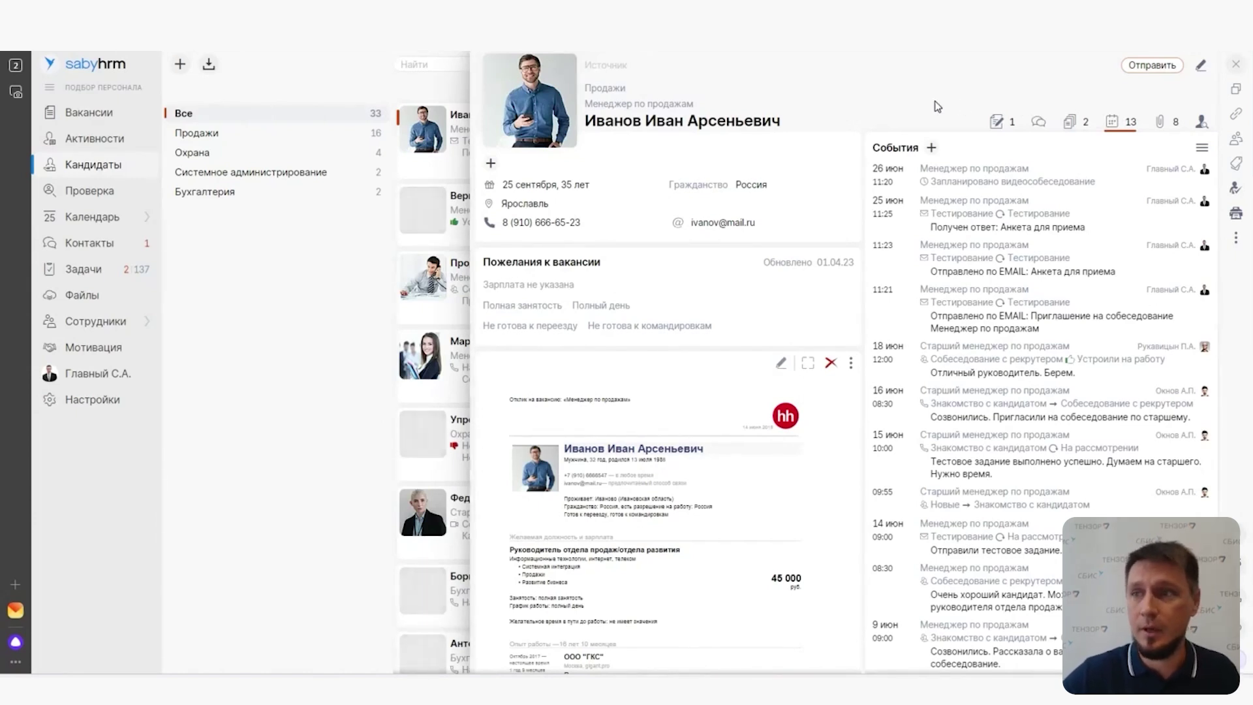
Add and save a Письмо event moving the candidate from Тестирование to Согласование с заказчиком, with the comment "Отправили на согласование"
left_click(934, 151)
left_click(961, 195)
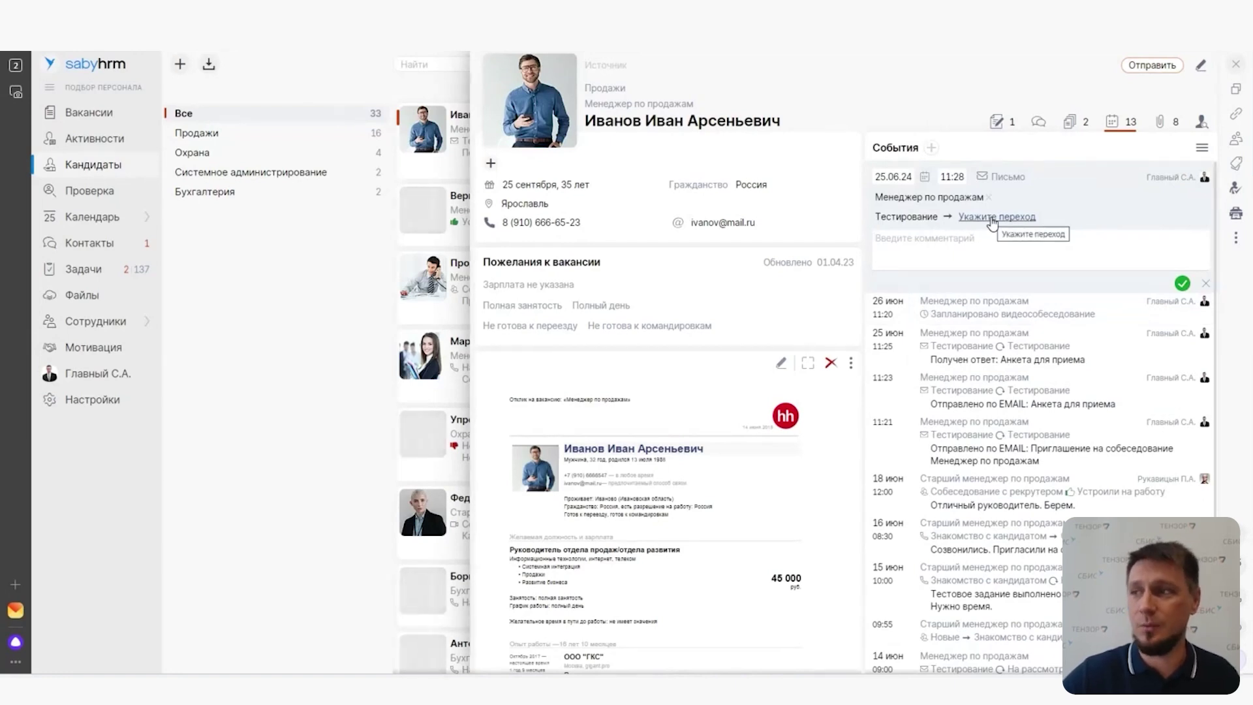
left_click(993, 219)
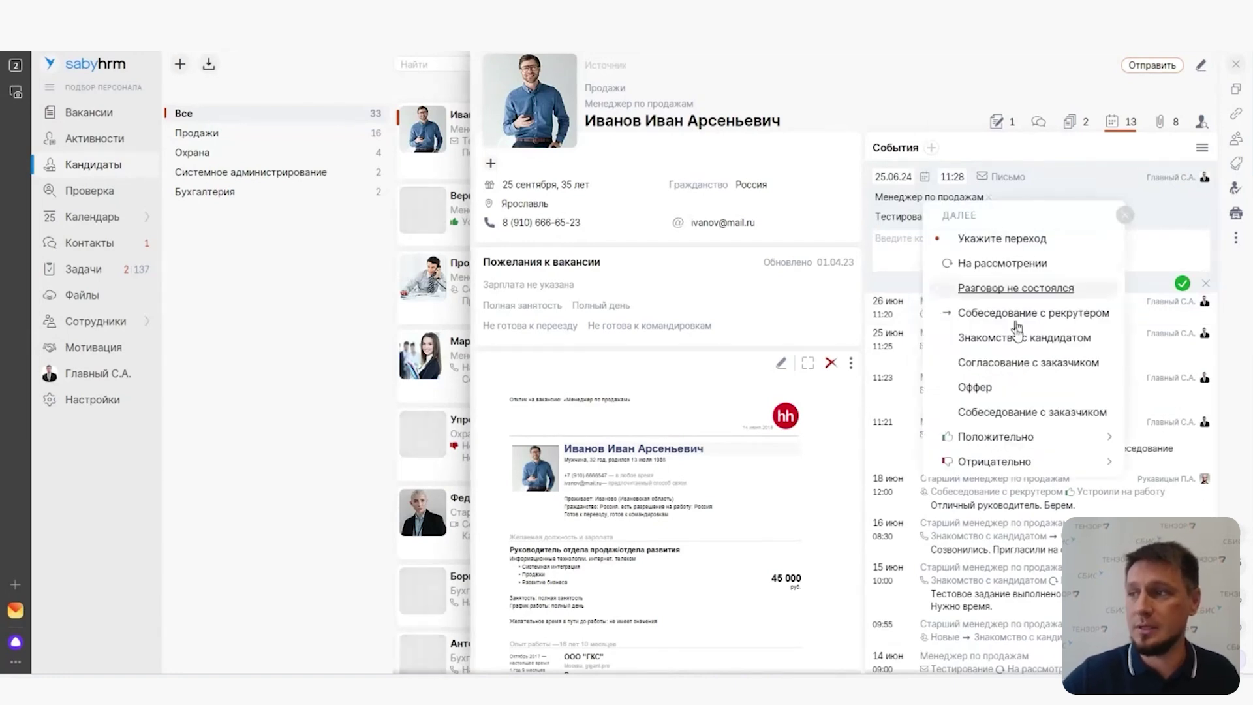
left_click(1029, 364)
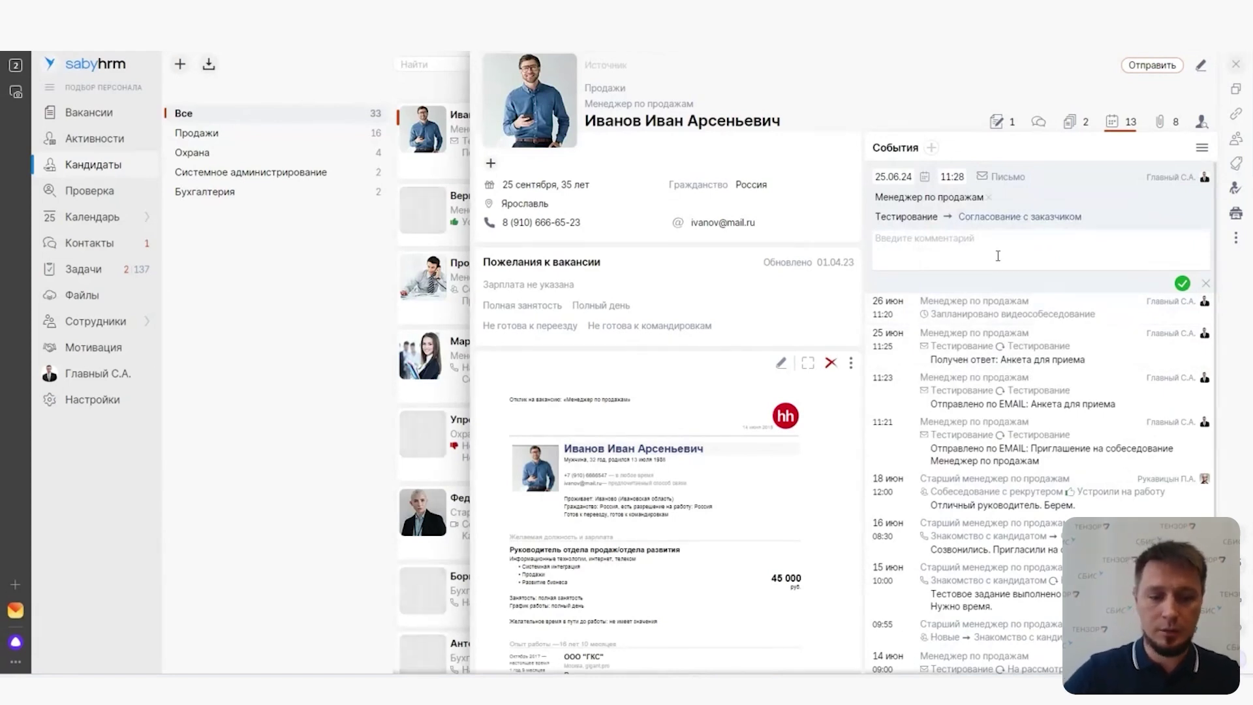
type("Отправ")
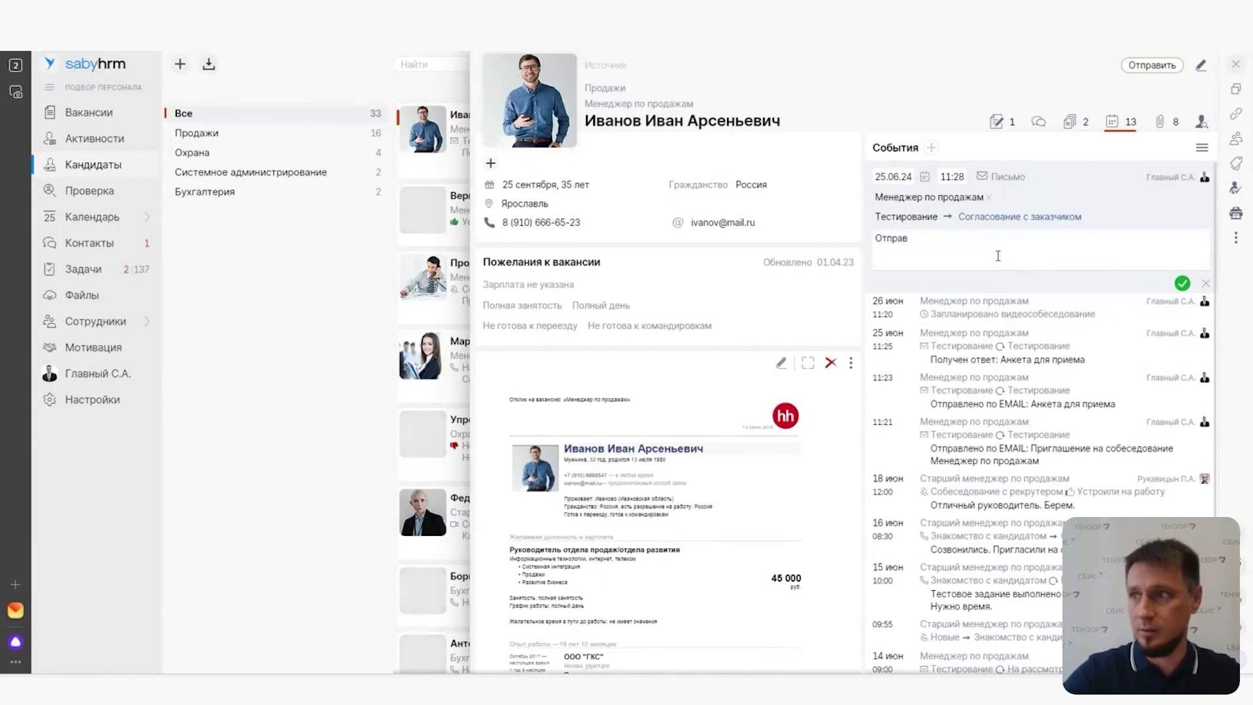
type("или на")
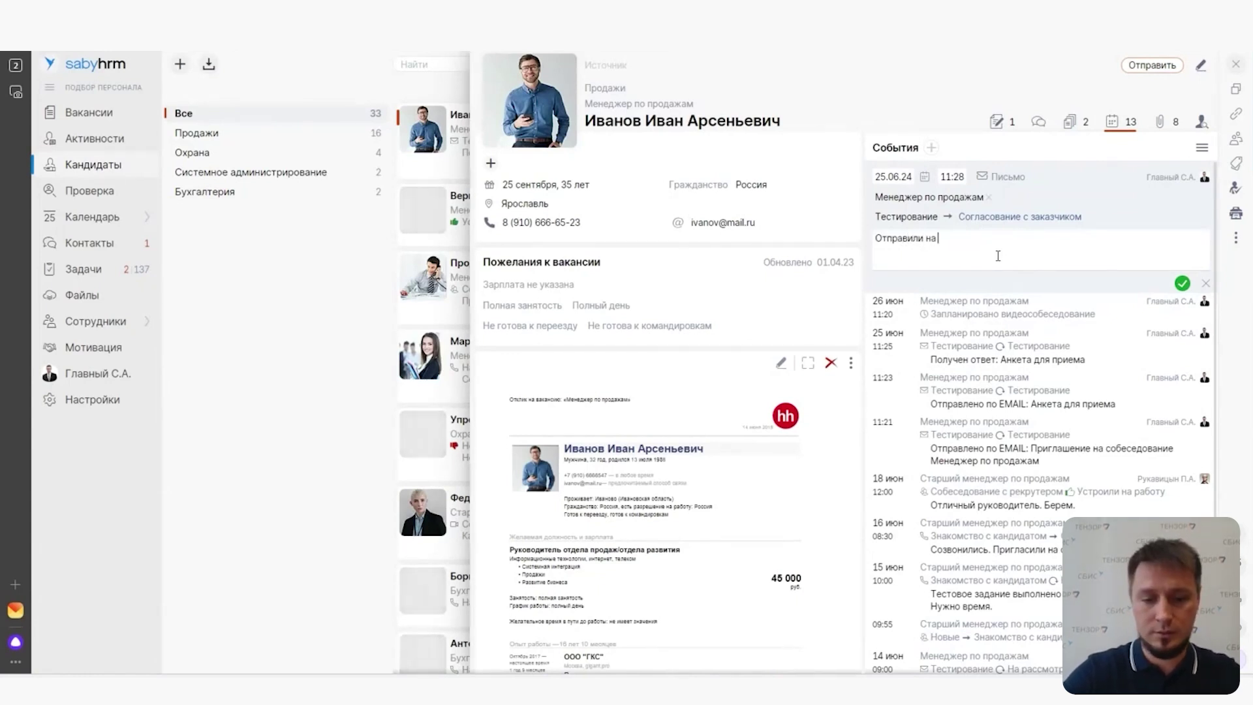
type(" согласование")
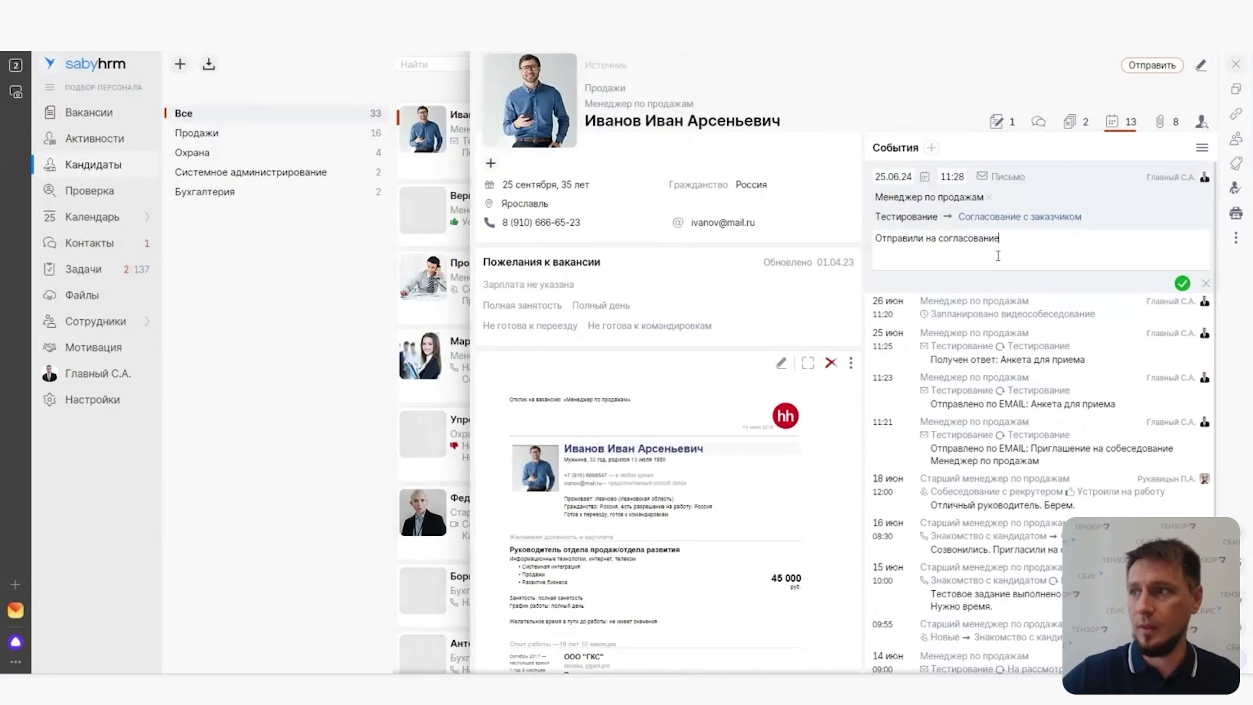
left_click(1182, 283)
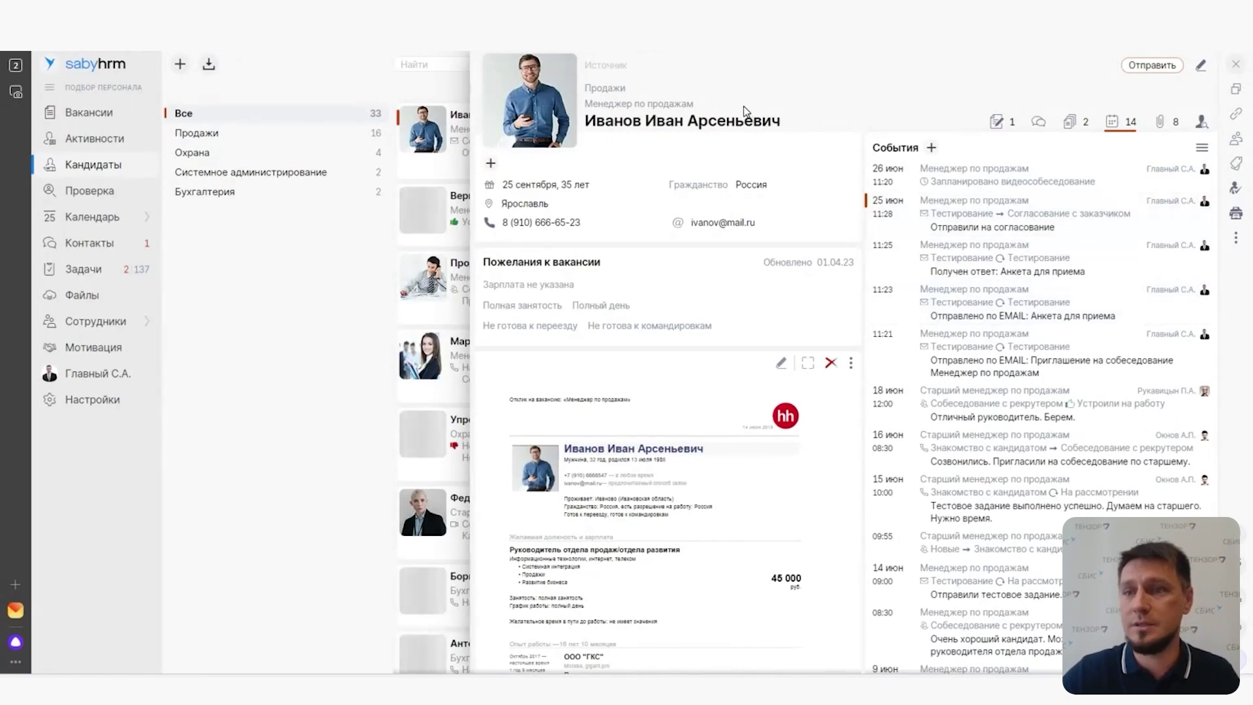
Close the candidate's card, look at Задачи, and show the Запланировано events in Активности
left_click(1234, 66)
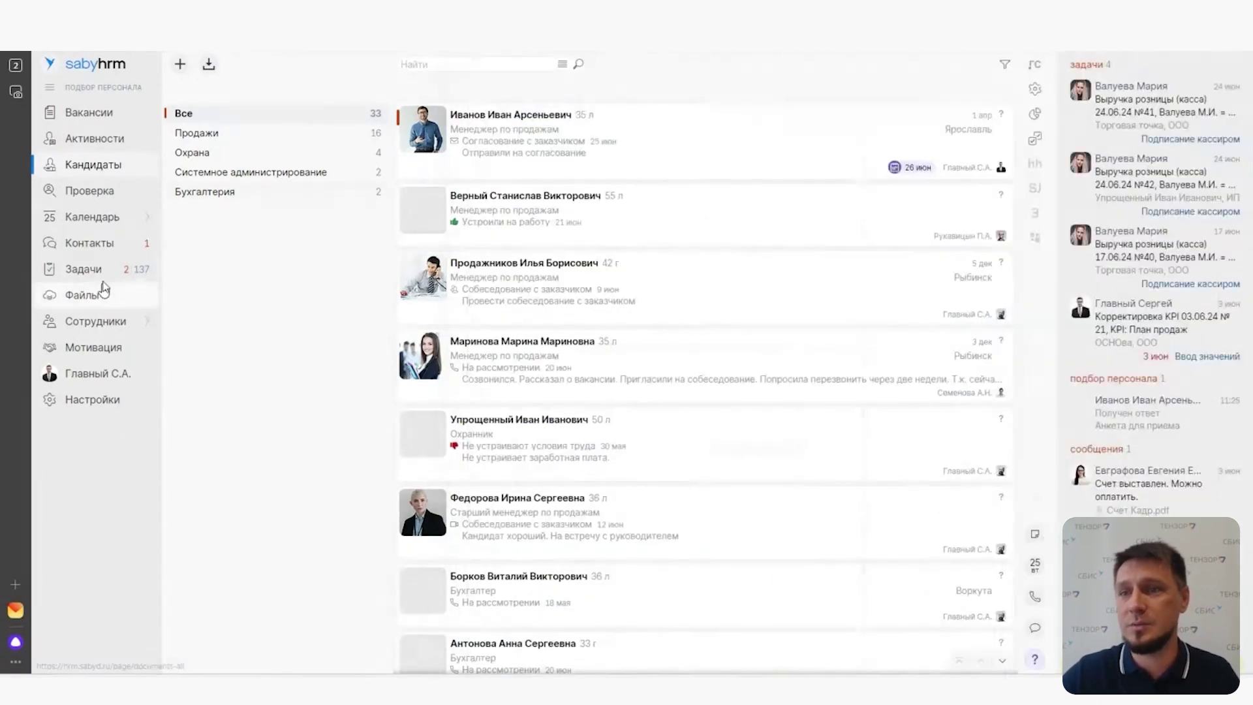
mouse_move(108, 271)
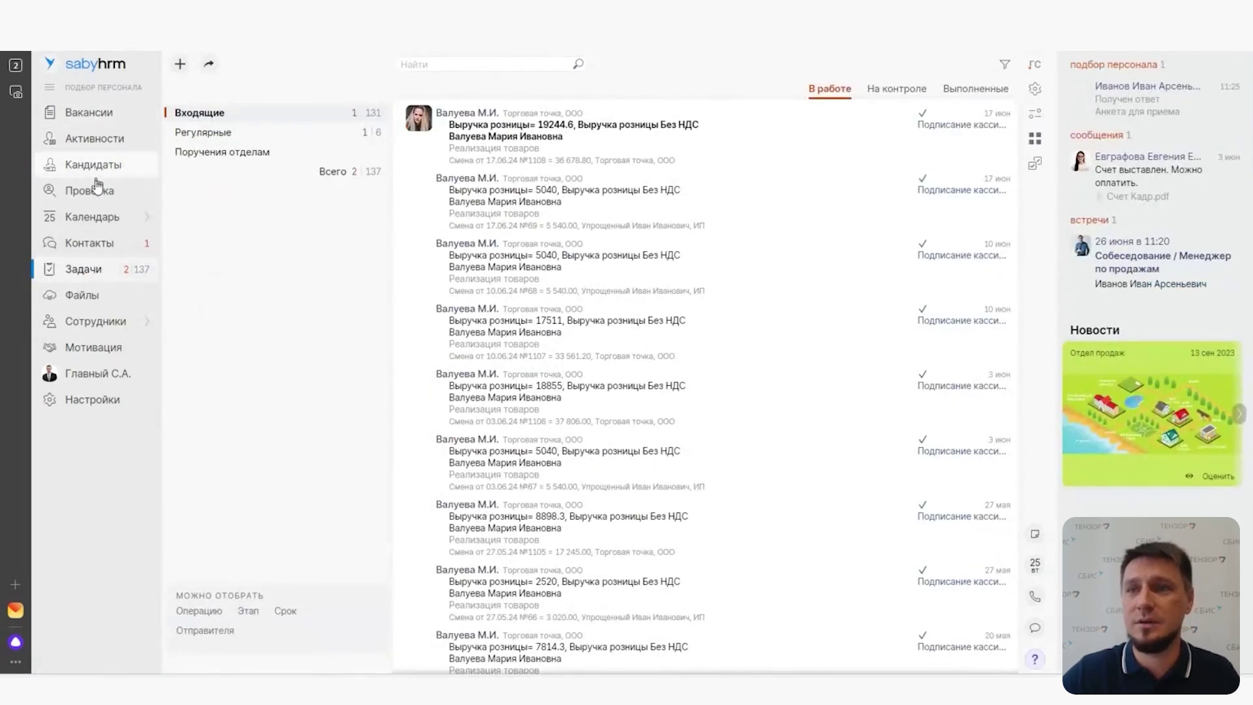
left_click(104, 142)
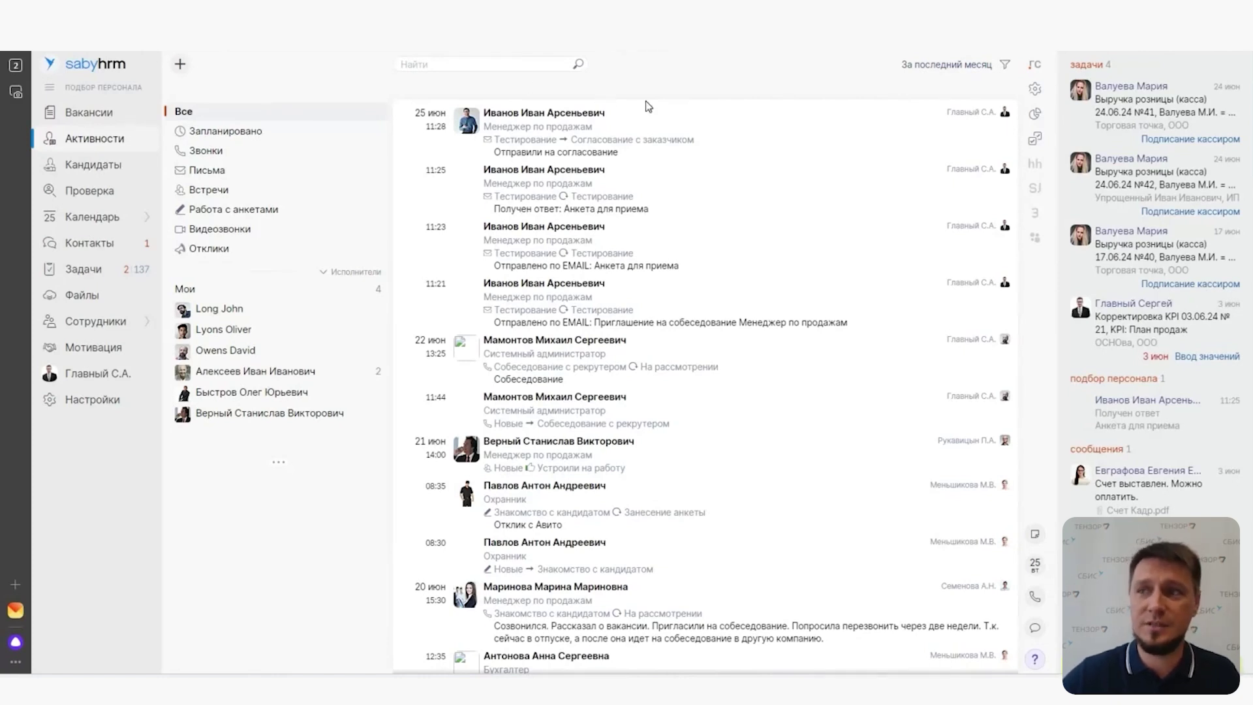
left_click(220, 135)
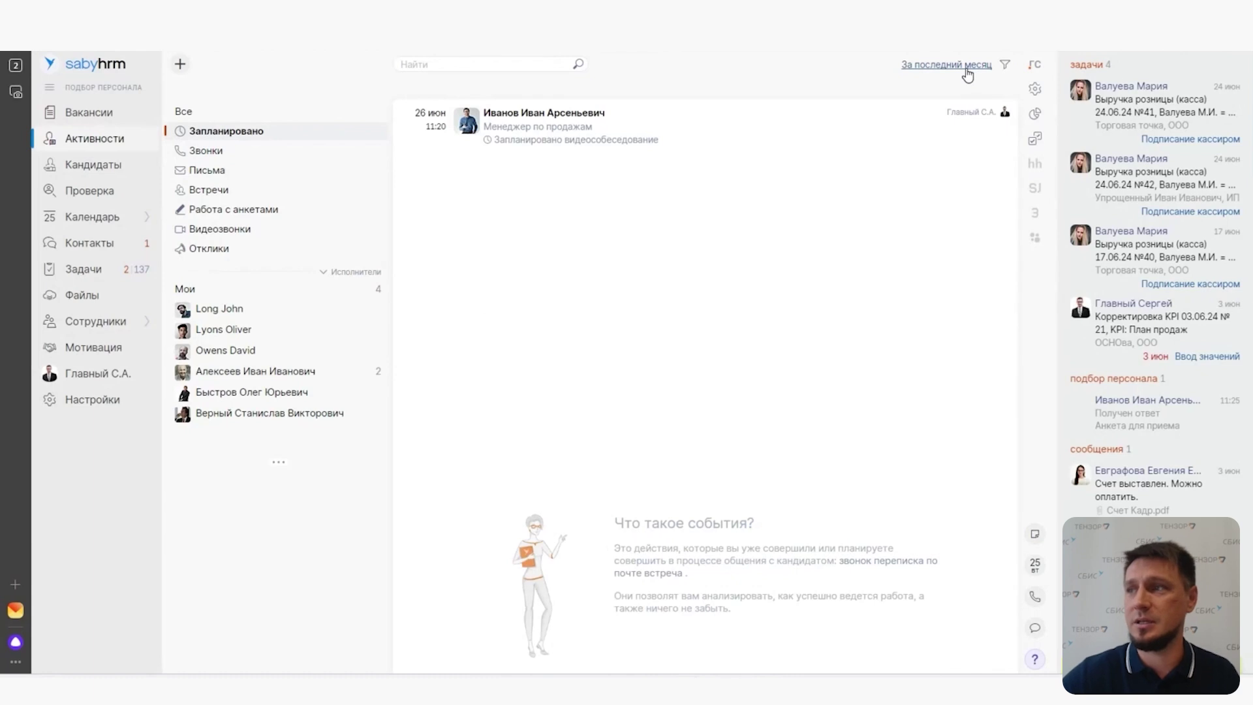
Build the Динамика активностей report for Июнь'24 and expand Администрация, Департамент продаж and its Call-центр down to the employees
left_click(1036, 118)
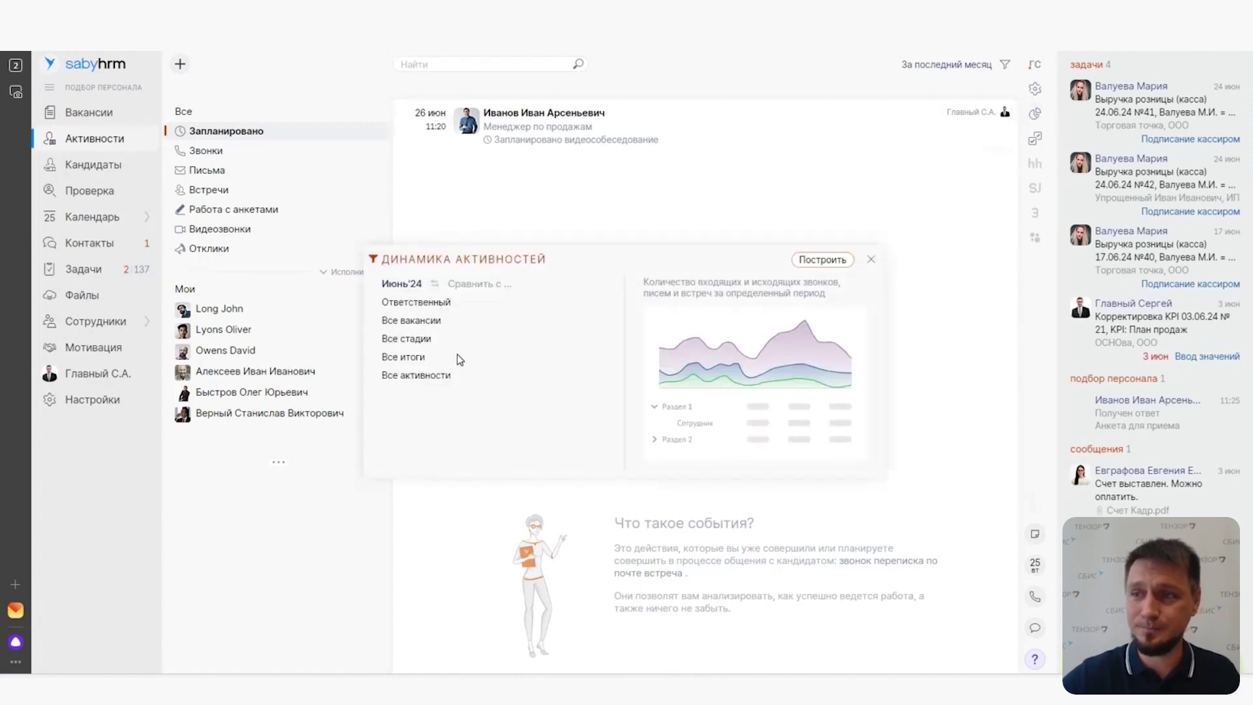
left_click(808, 263)
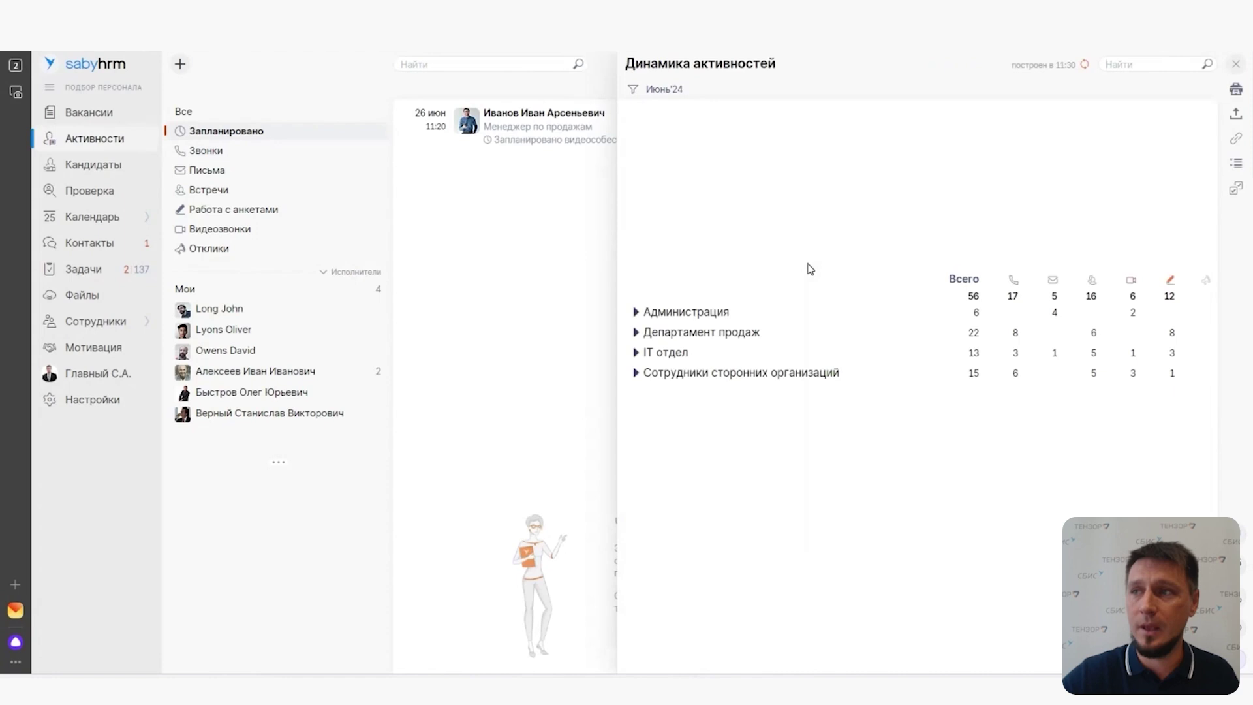
left_click(636, 313)
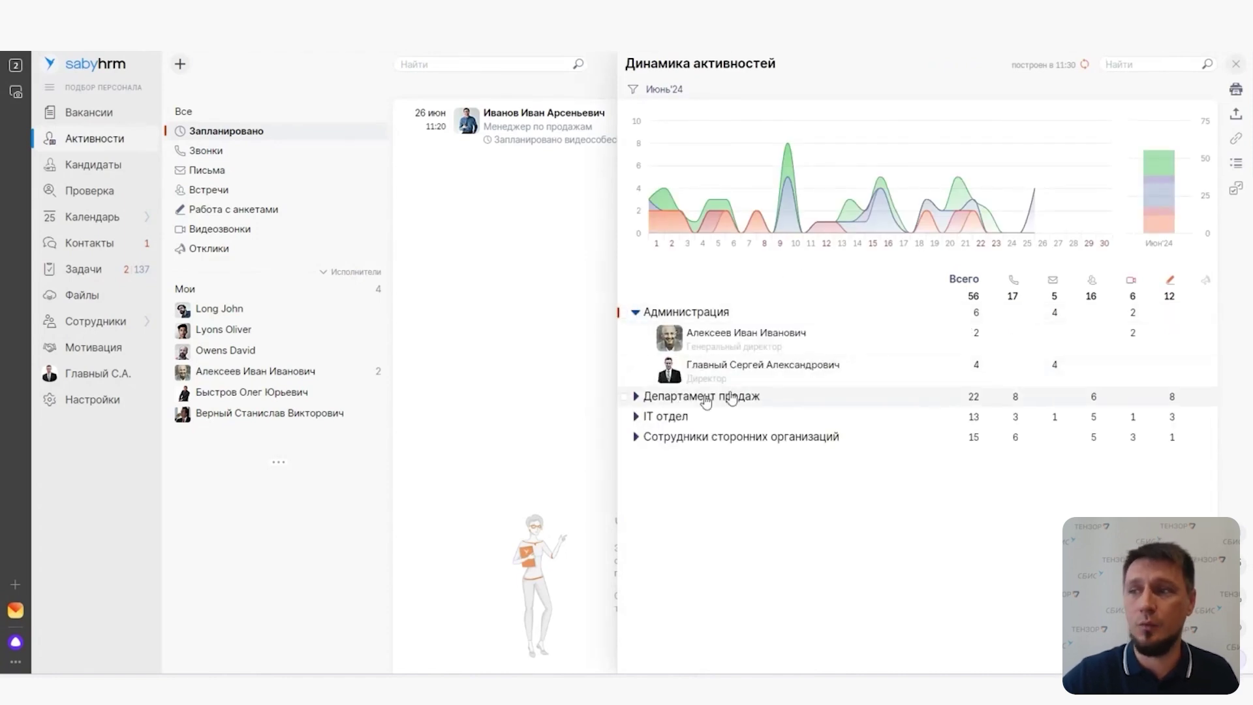
left_click(635, 396)
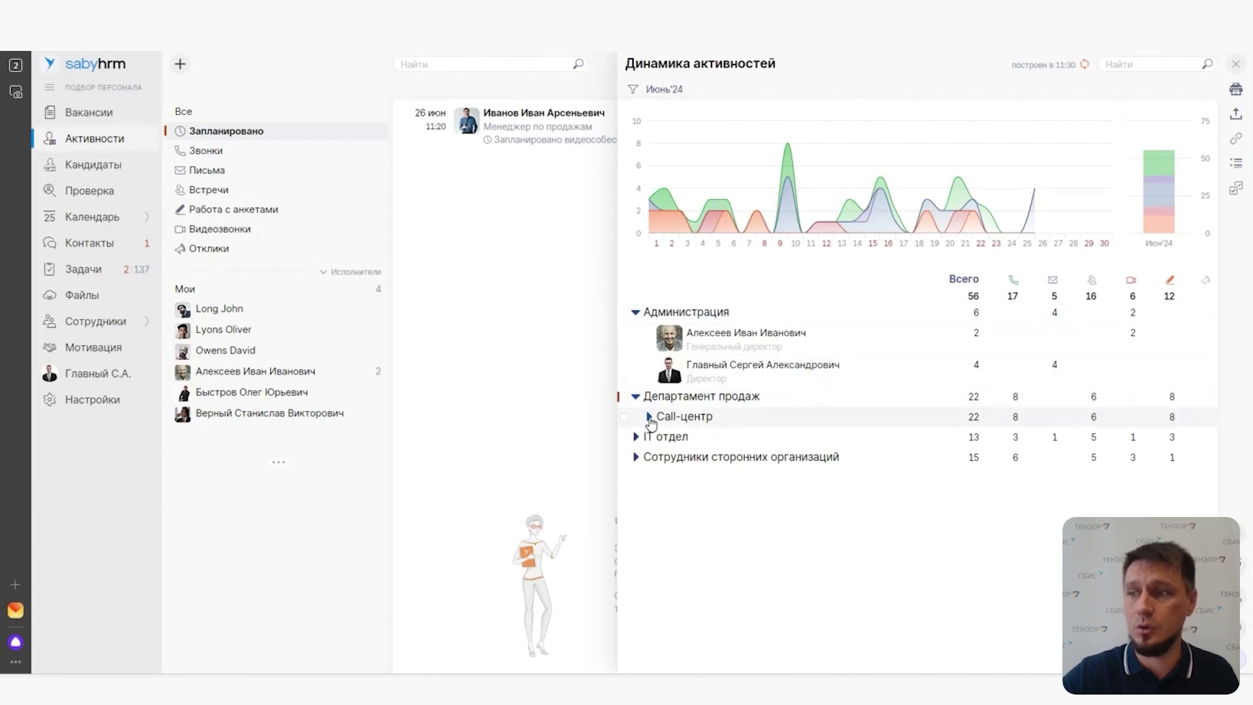
left_click(650, 417)
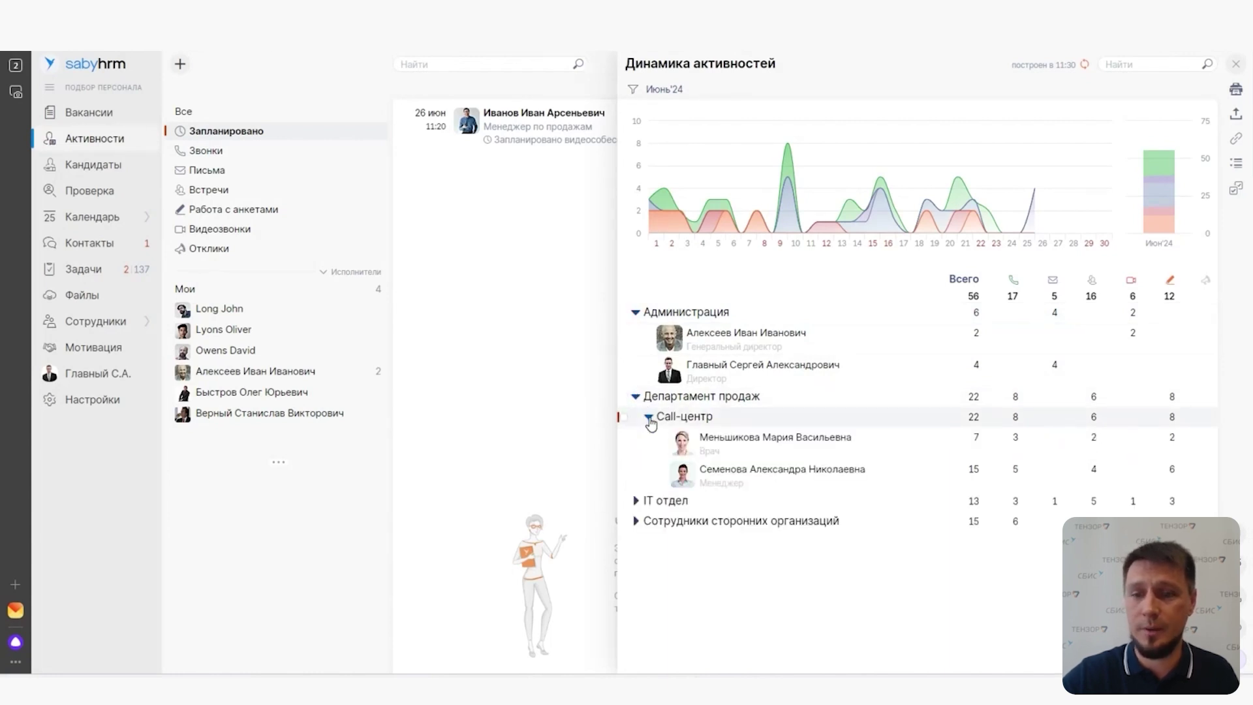
Review the full activity list of the Call-центр employee with the Менеджер position, show its export formats, and close both report views
left_click(973, 471)
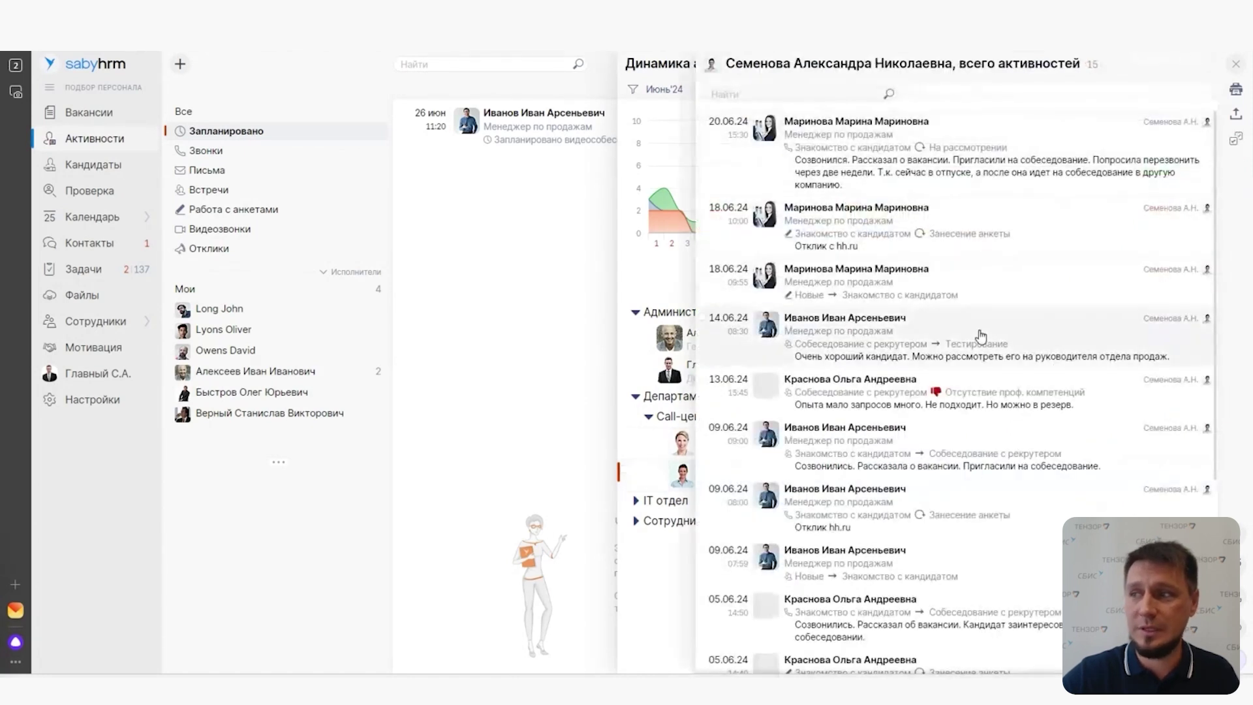
scroll(979, 334, "down", 5)
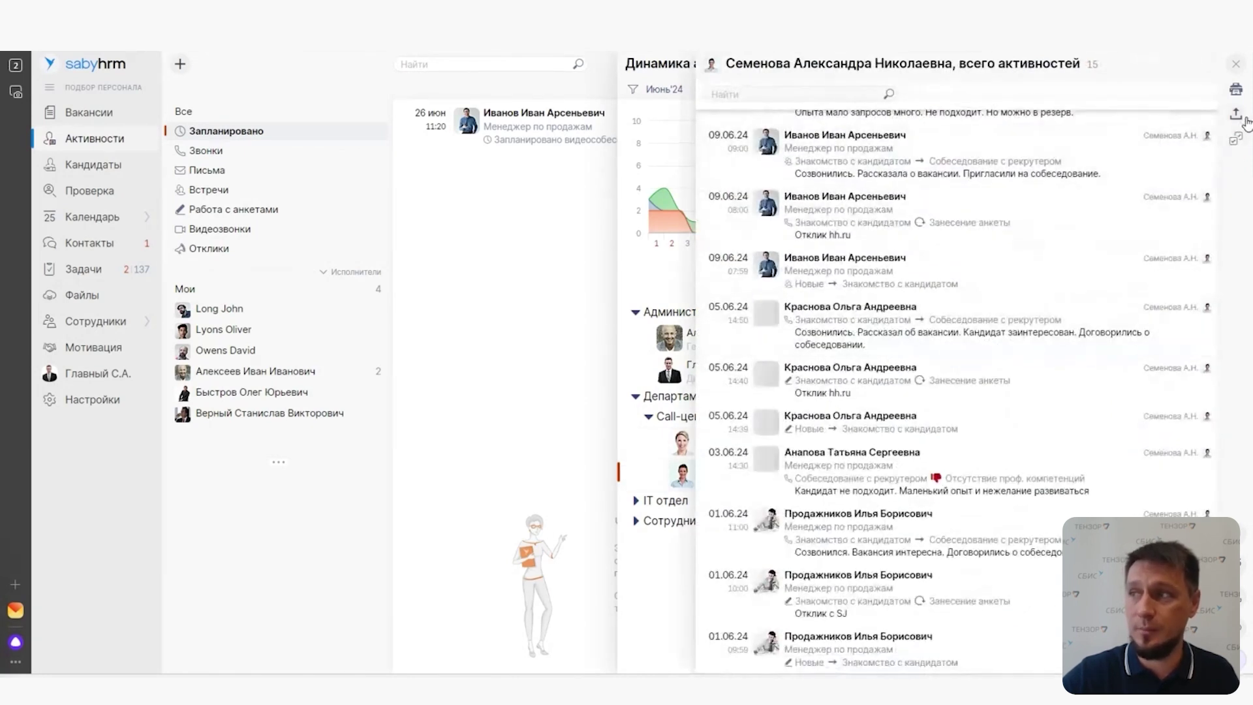
left_click(1237, 117)
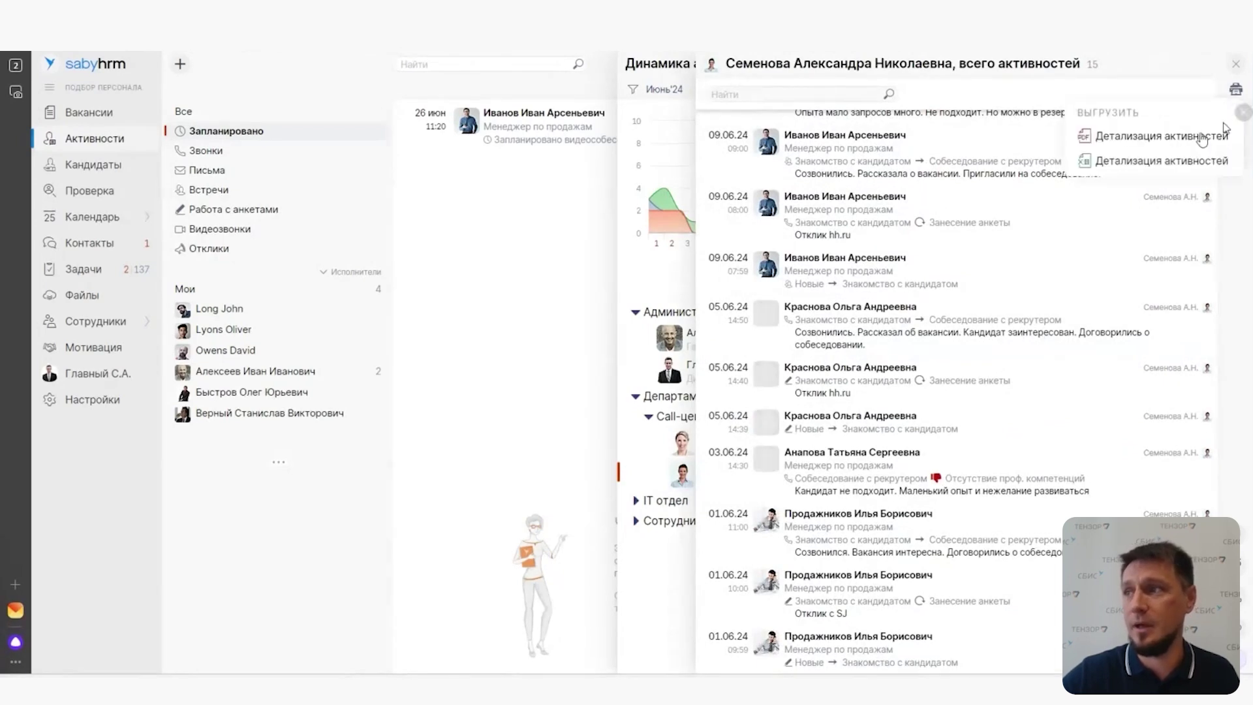
left_click(1236, 65)
left_click(1237, 67)
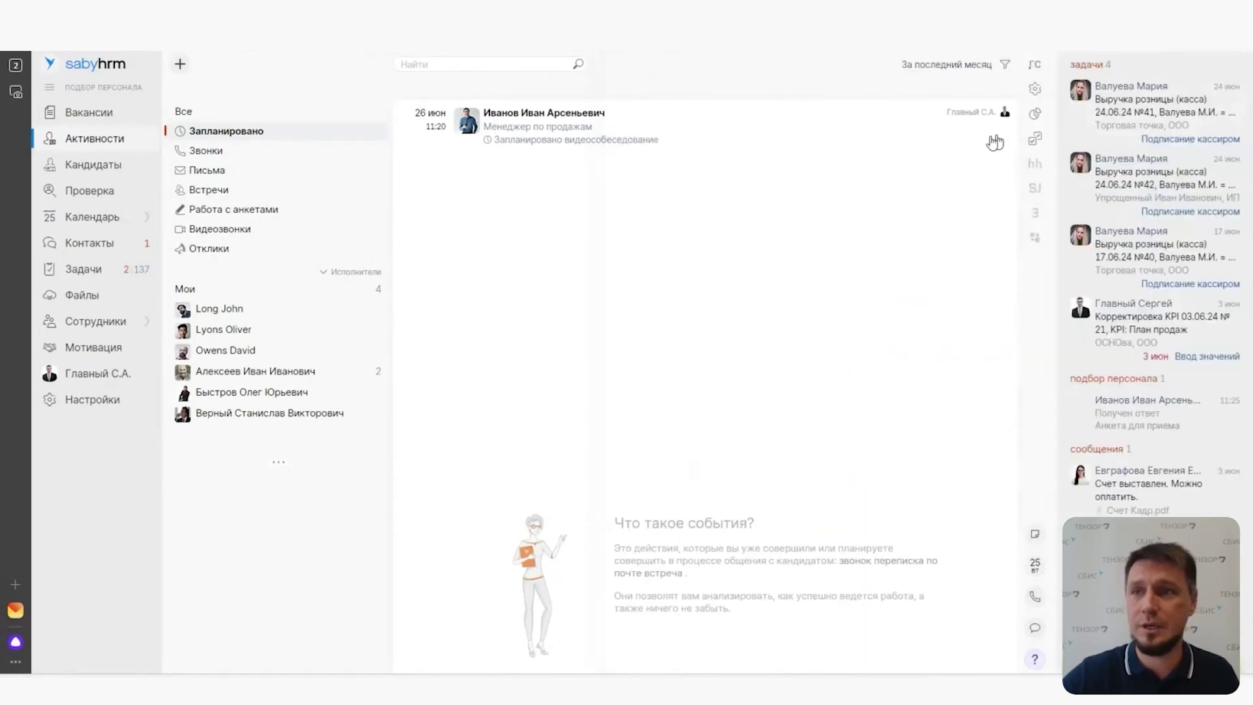
Build the Воронка подбора report for 2023-2024 from the Кандидаты section, look it over, and close it
left_click(98, 169)
left_click(1035, 115)
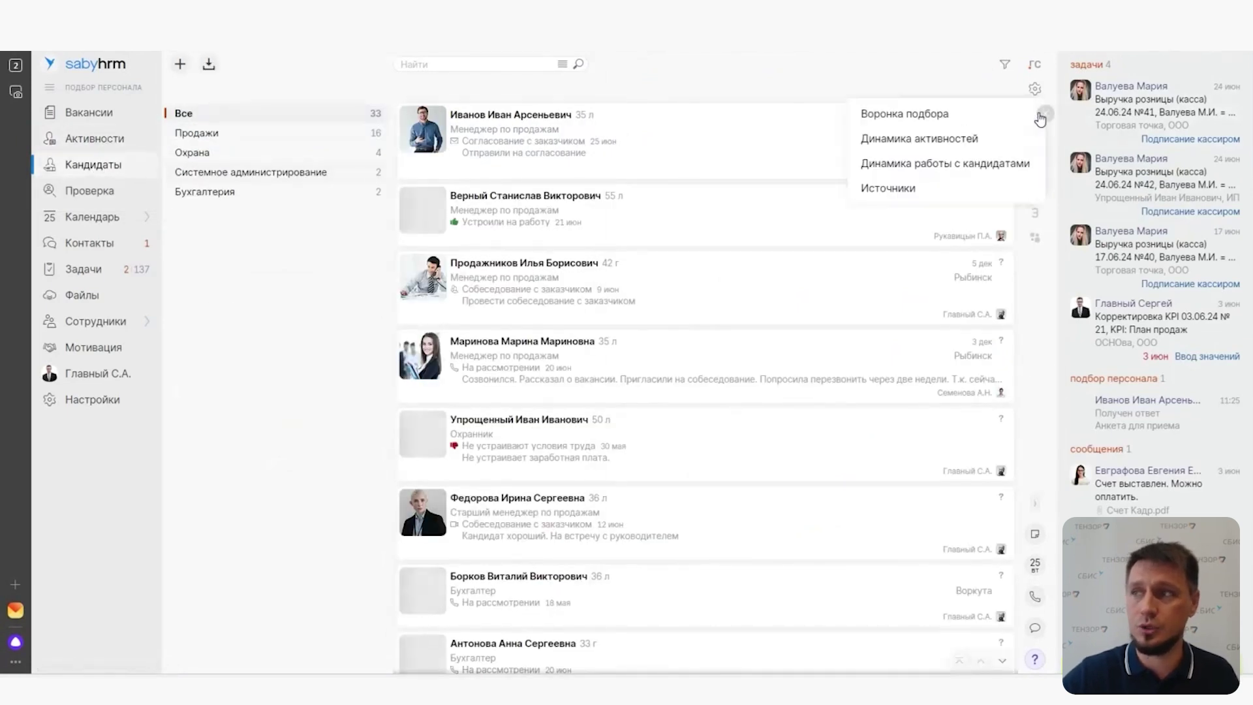
left_click(909, 113)
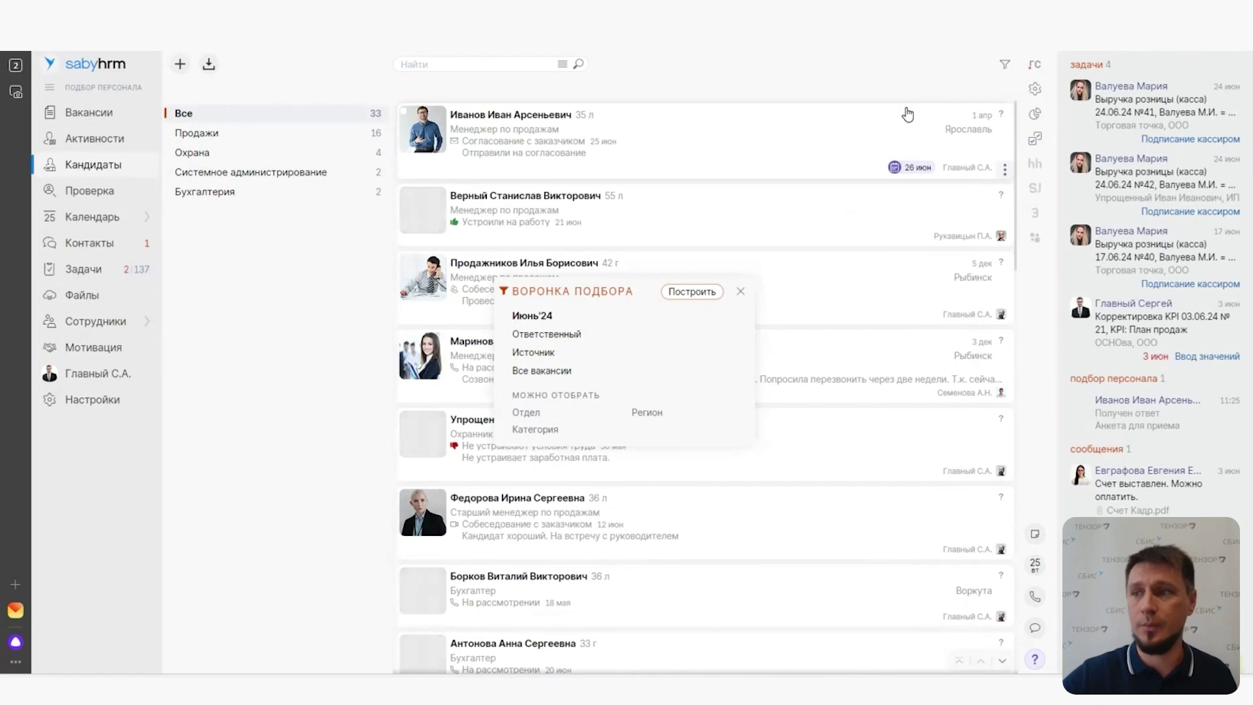
left_click(524, 317)
left_click(650, 344)
left_click(683, 344)
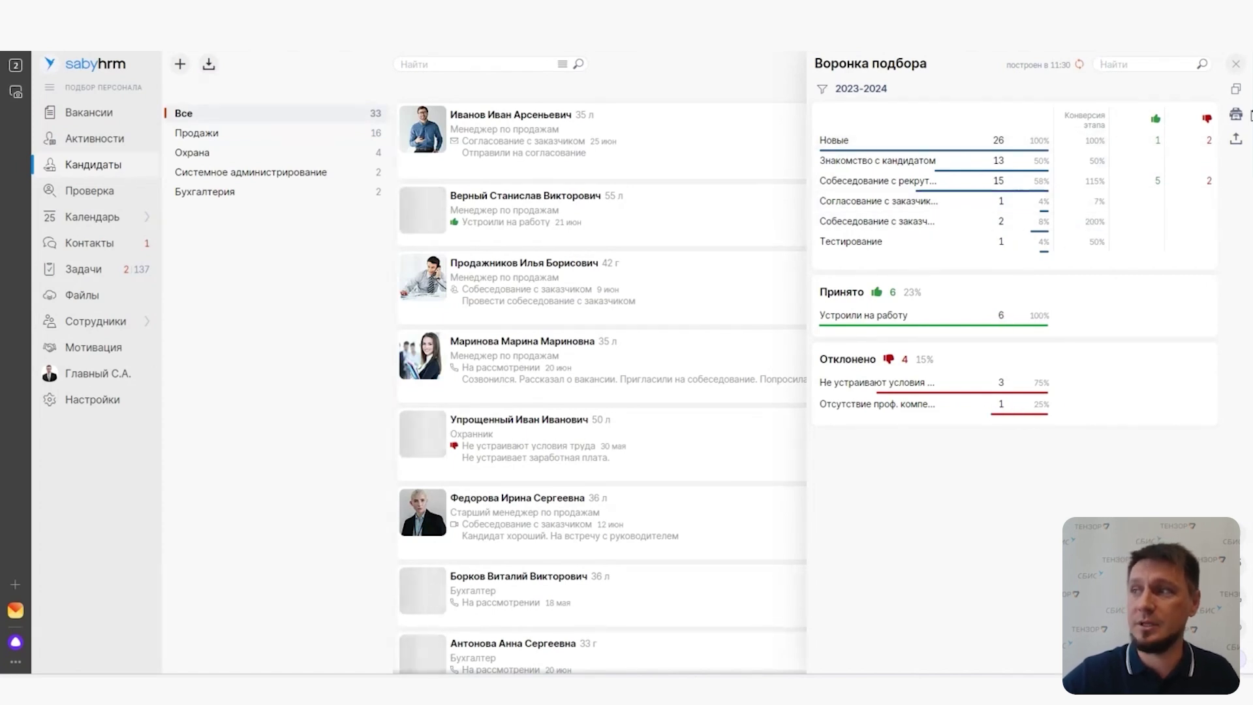
left_click(1235, 145)
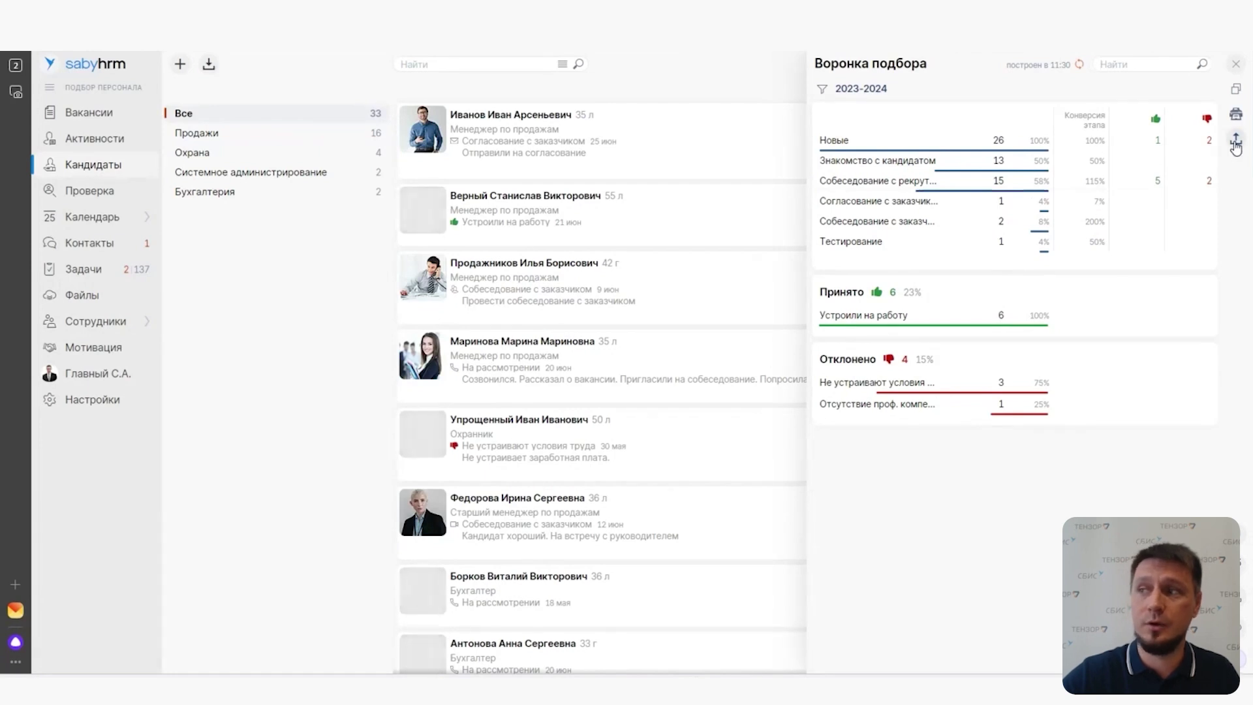
left_click(1235, 63)
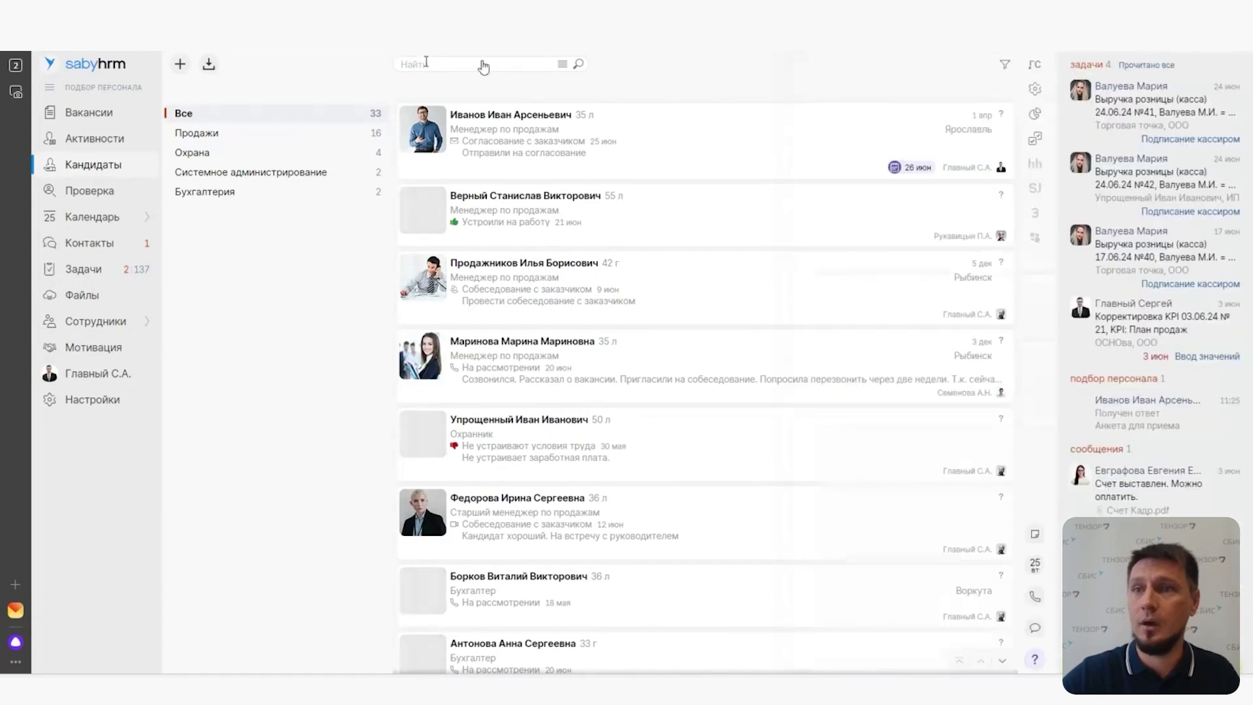
Build the Вакансии на исполнителях report for Июнь'24 from the Вакансии section
left_click(115, 114)
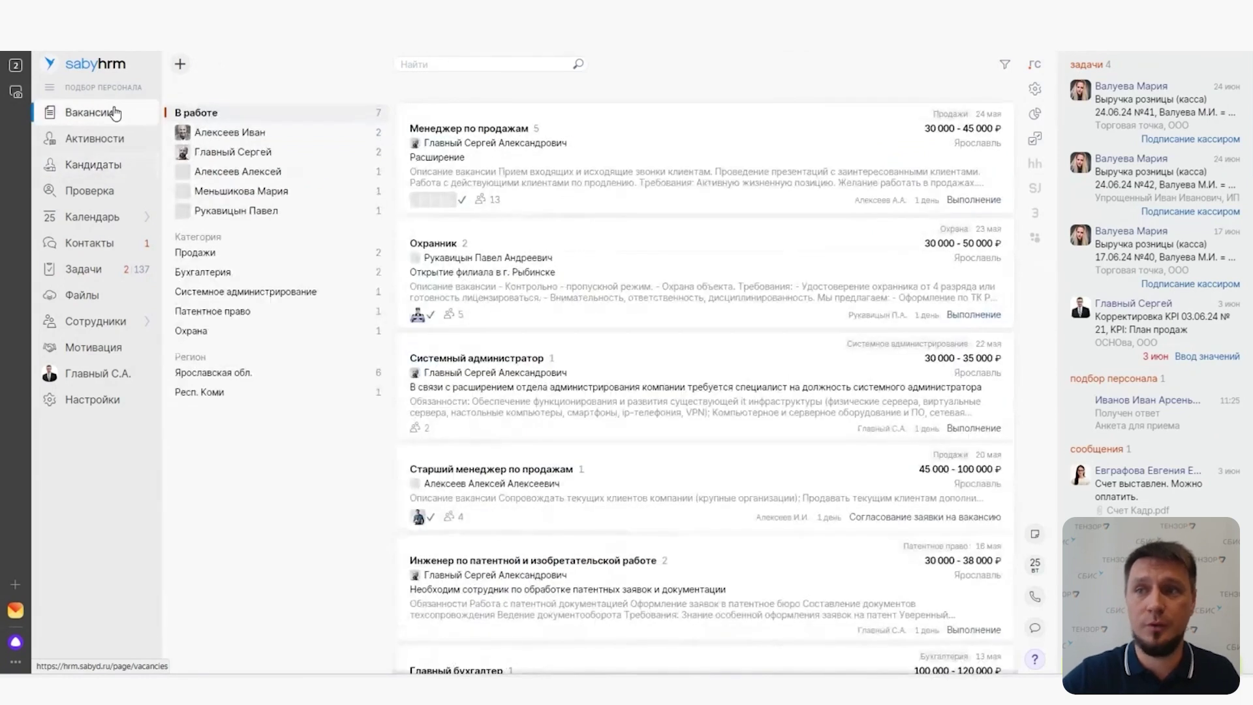
left_click(1034, 115)
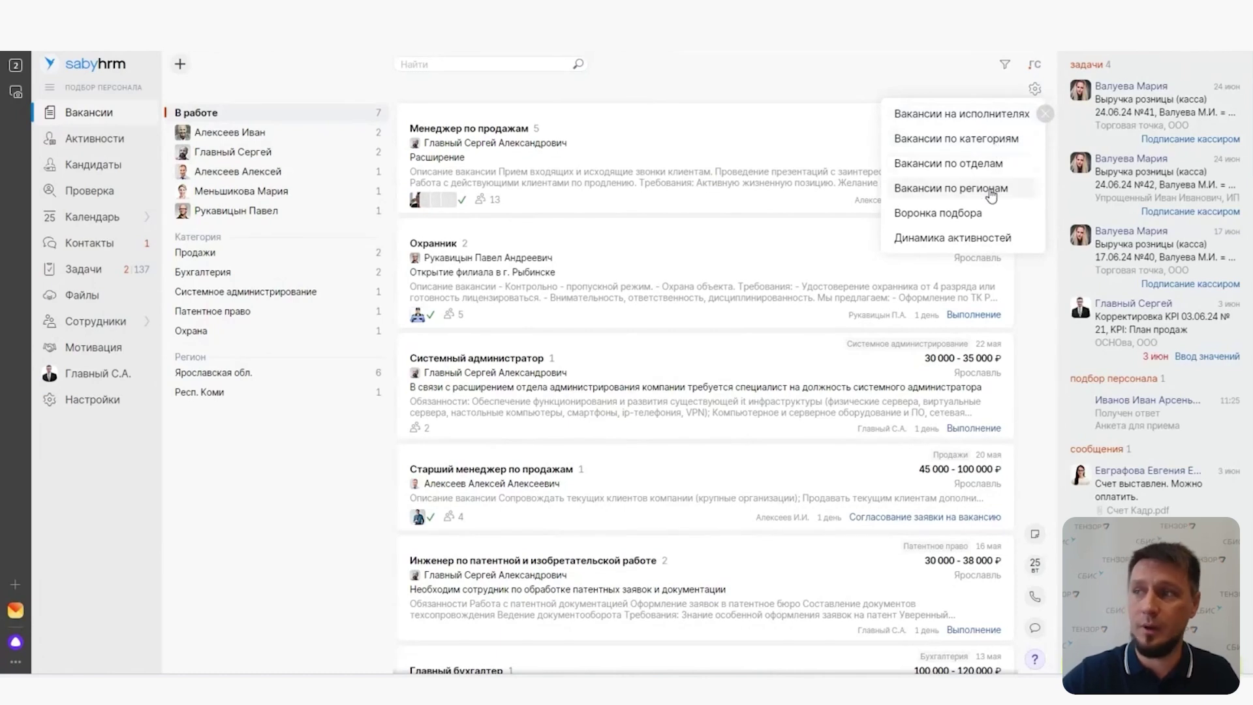
left_click(982, 114)
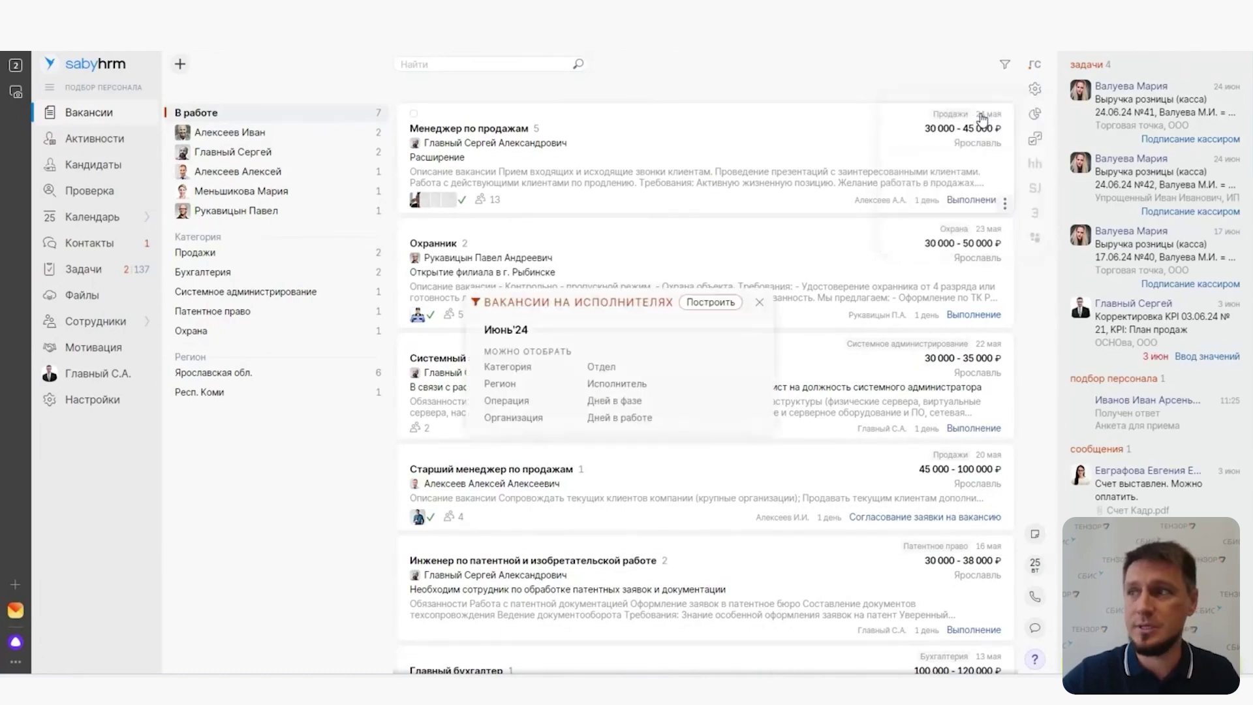
left_click(716, 302)
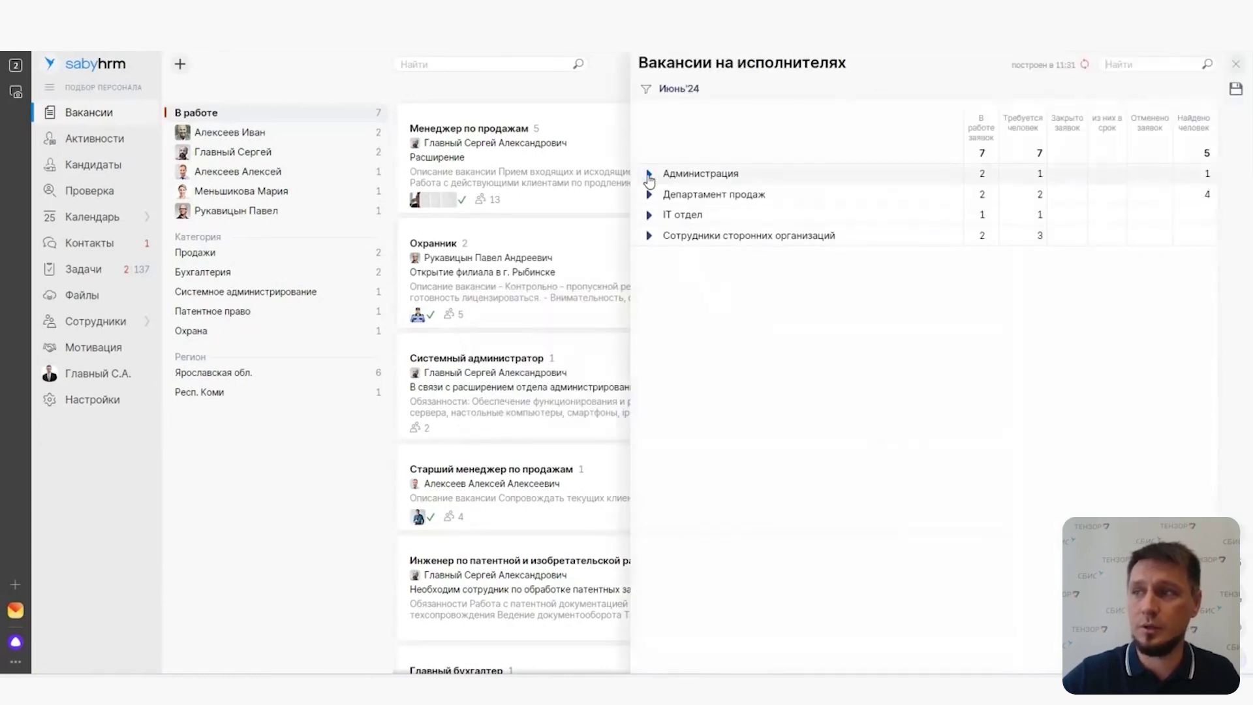
Expand Администрация, Департамент продаж and Отдел продаж in the vacancy report, view its template options, and close the report
left_click(648, 175)
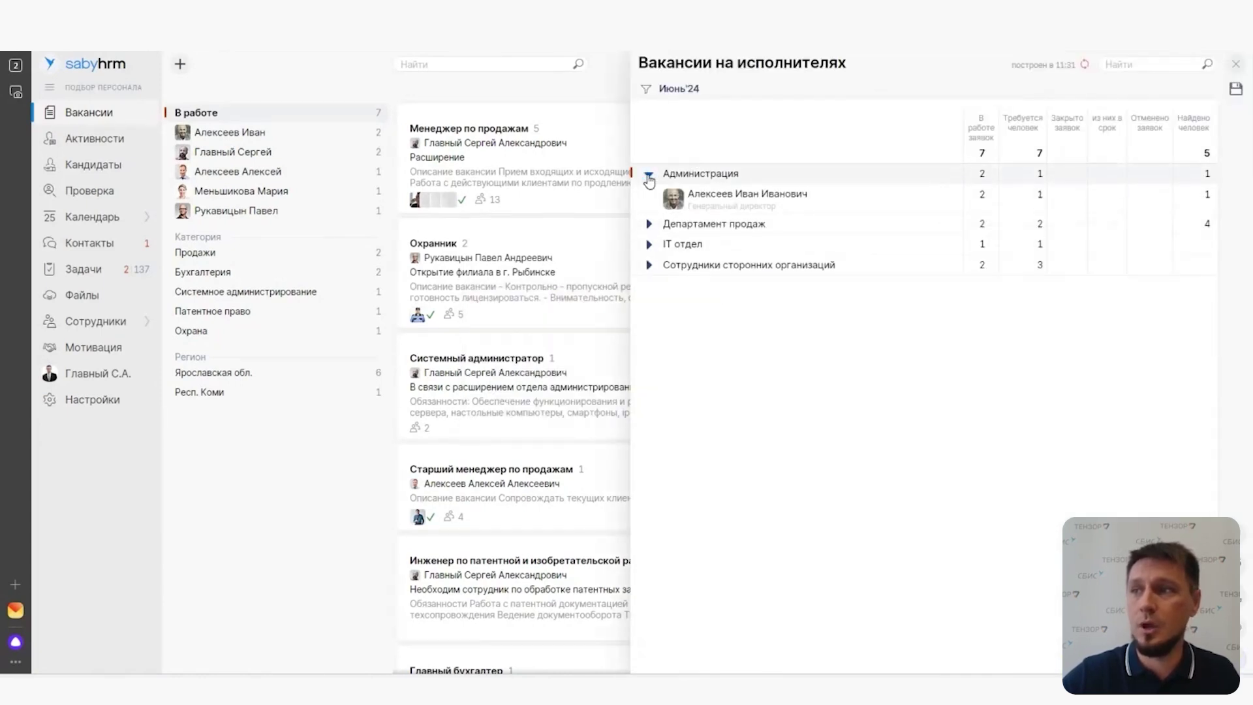
left_click(650, 224)
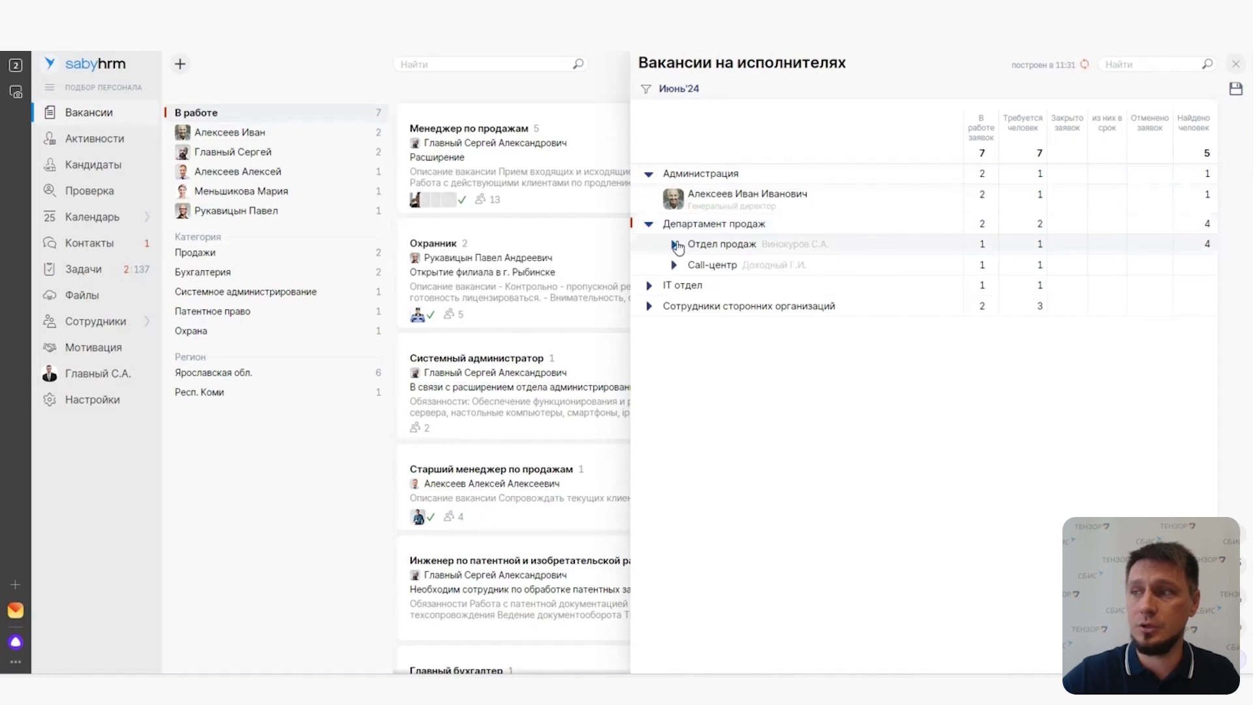
left_click(673, 244)
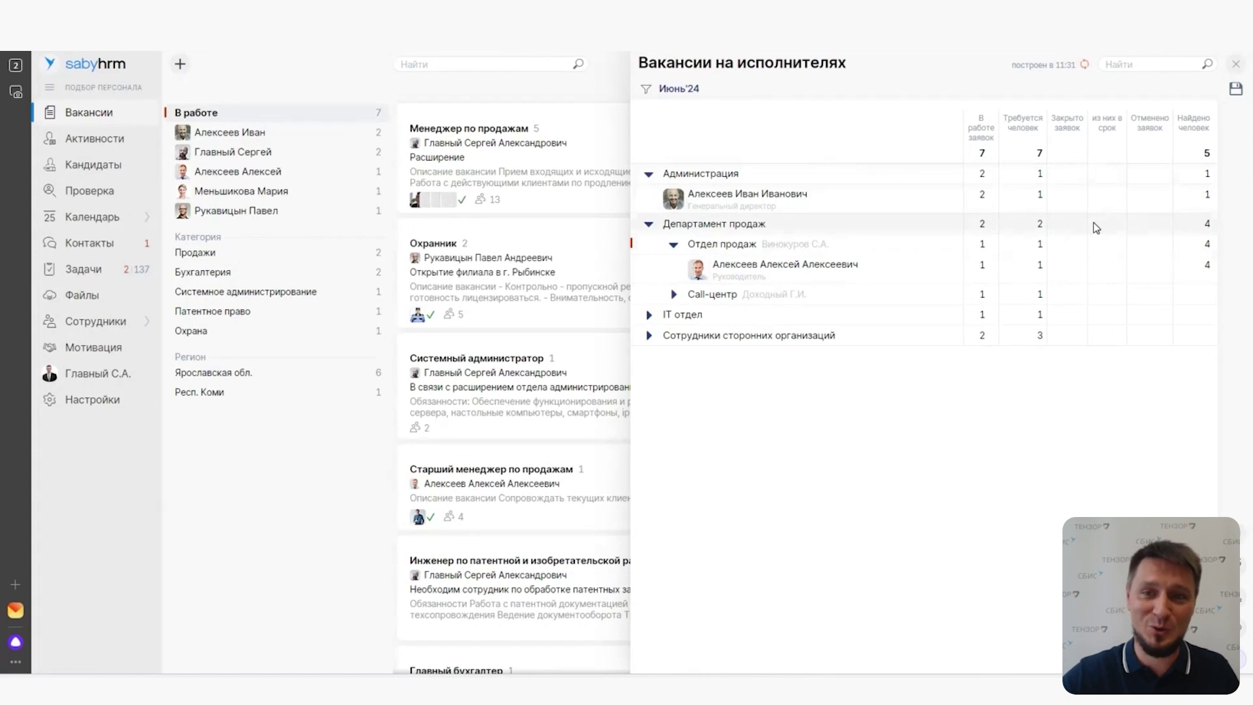
left_click(1237, 97)
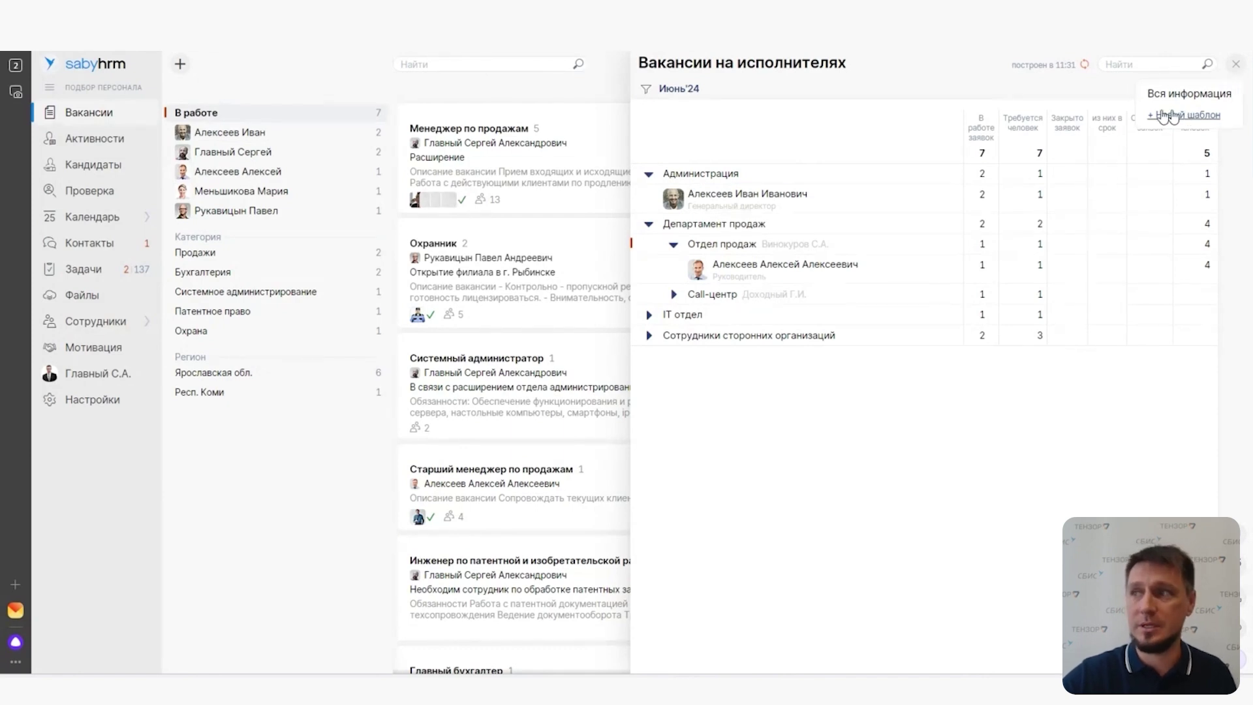
left_click(1234, 66)
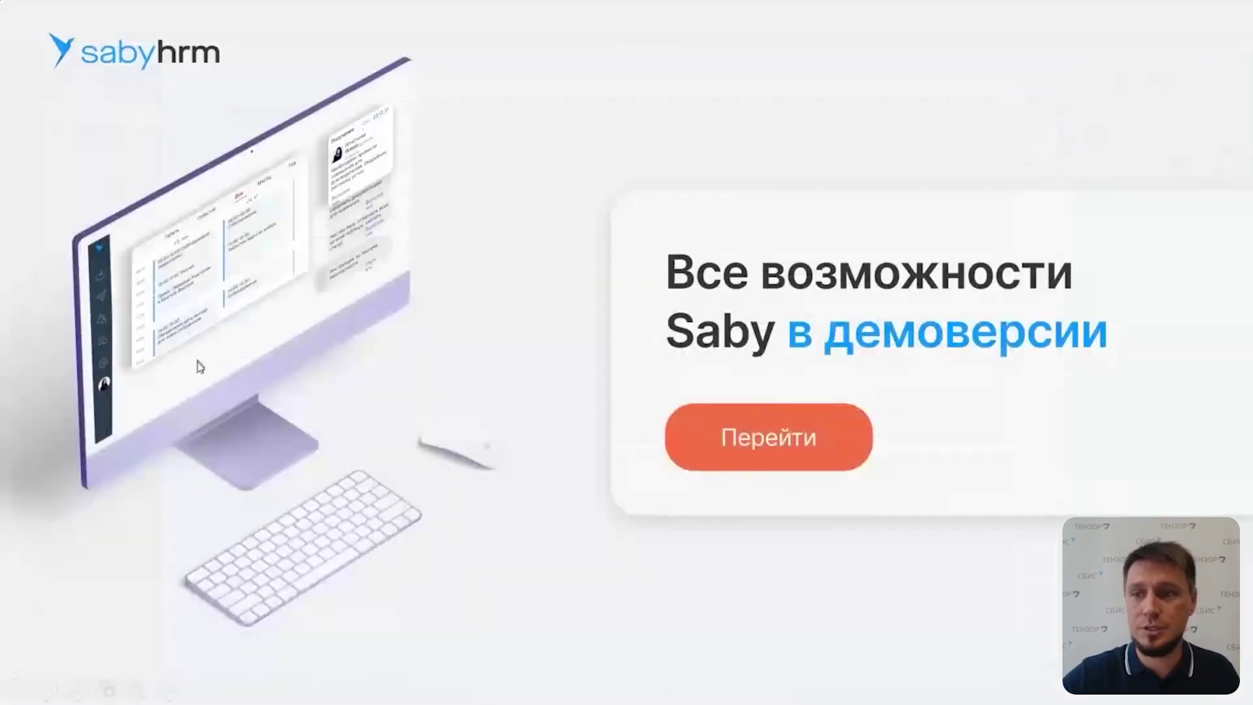
key("Right")
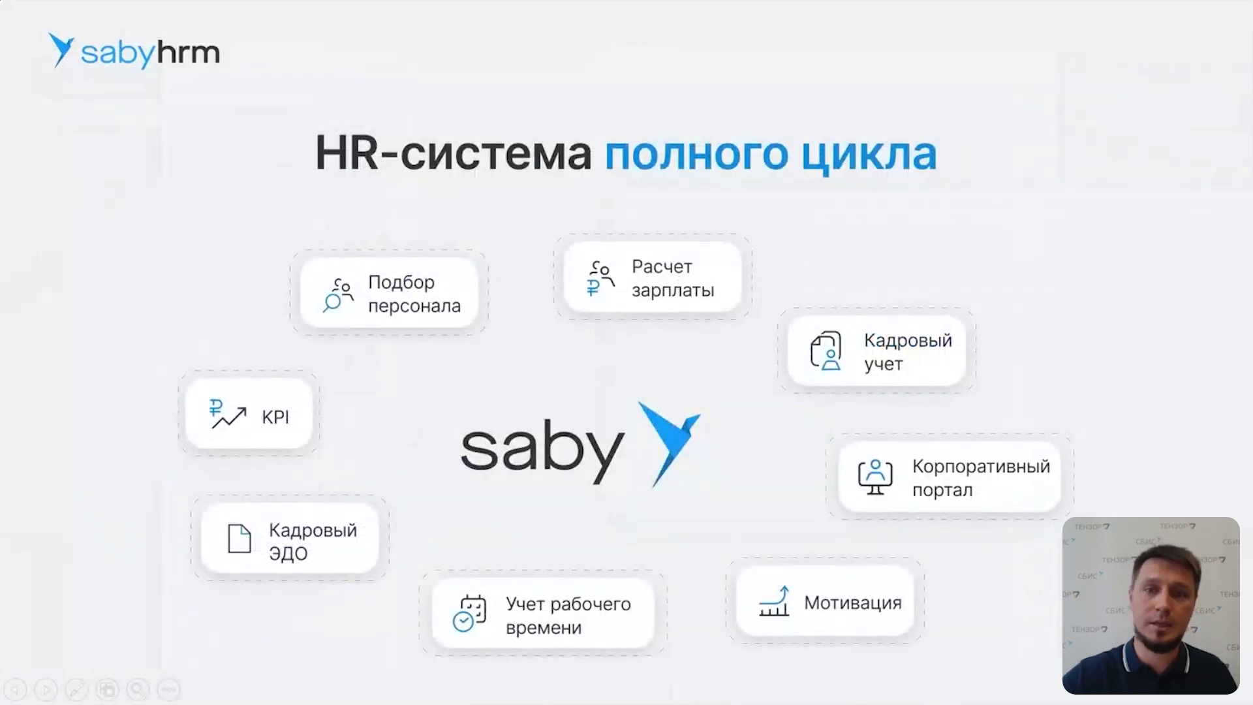